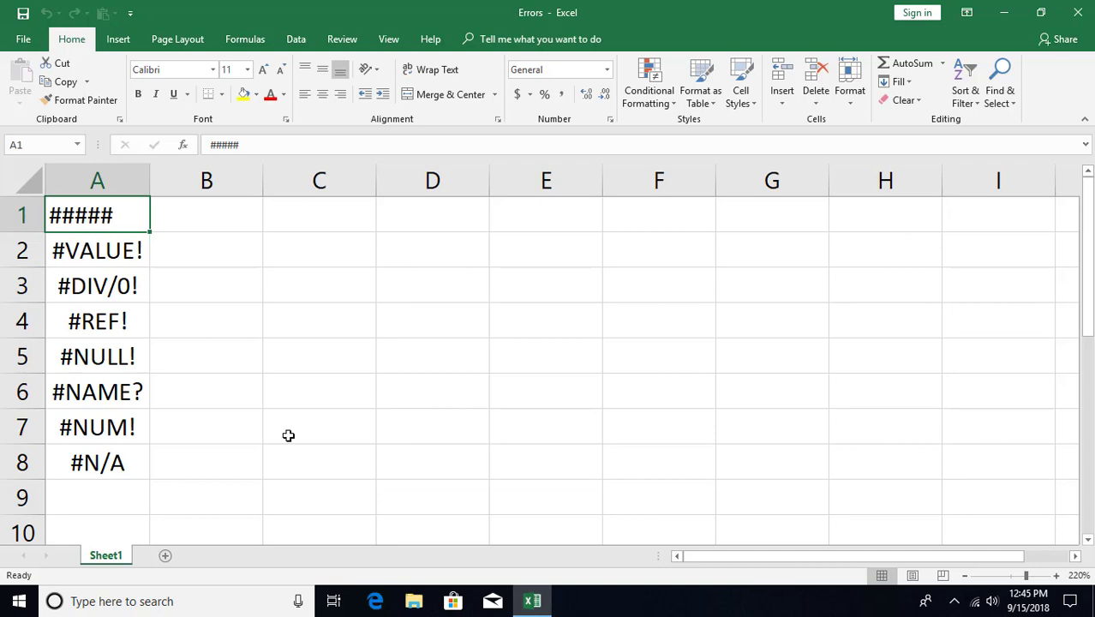
- Add a new worksheet and enter 'text data here' in A1
left_click(166, 554)
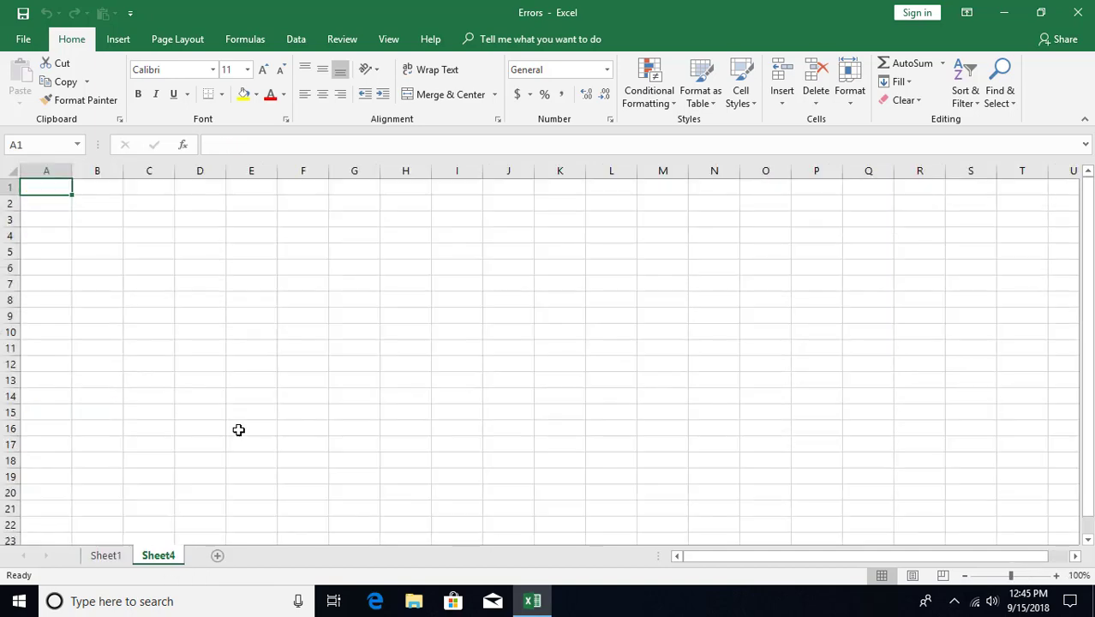
scroll(100, 256, "up", 5)
scroll(100, 255, "up", 3)
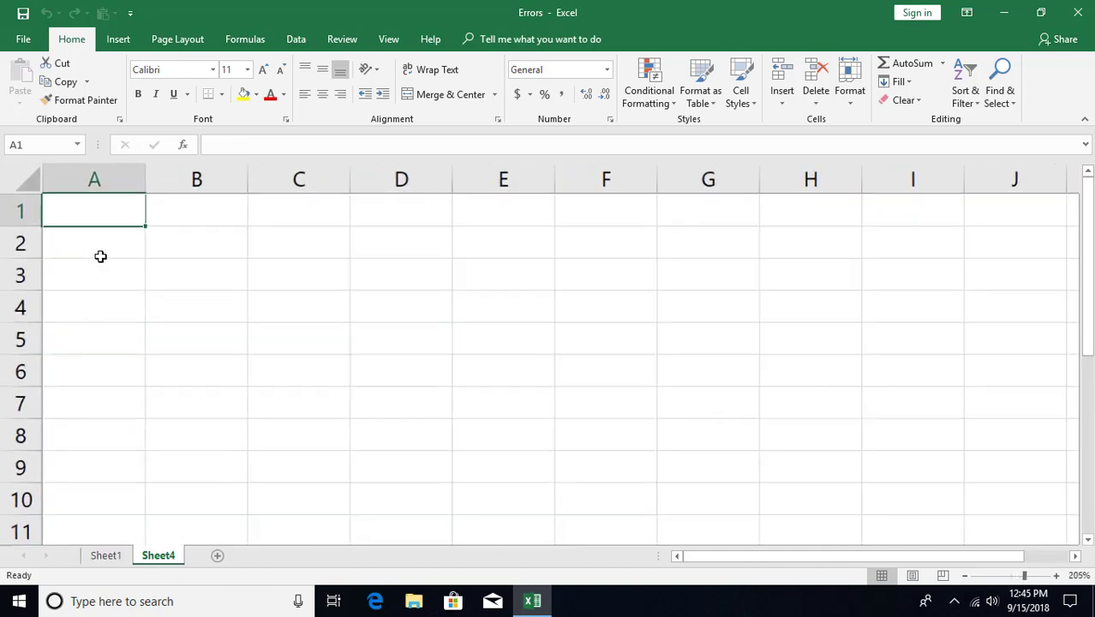
type("t")
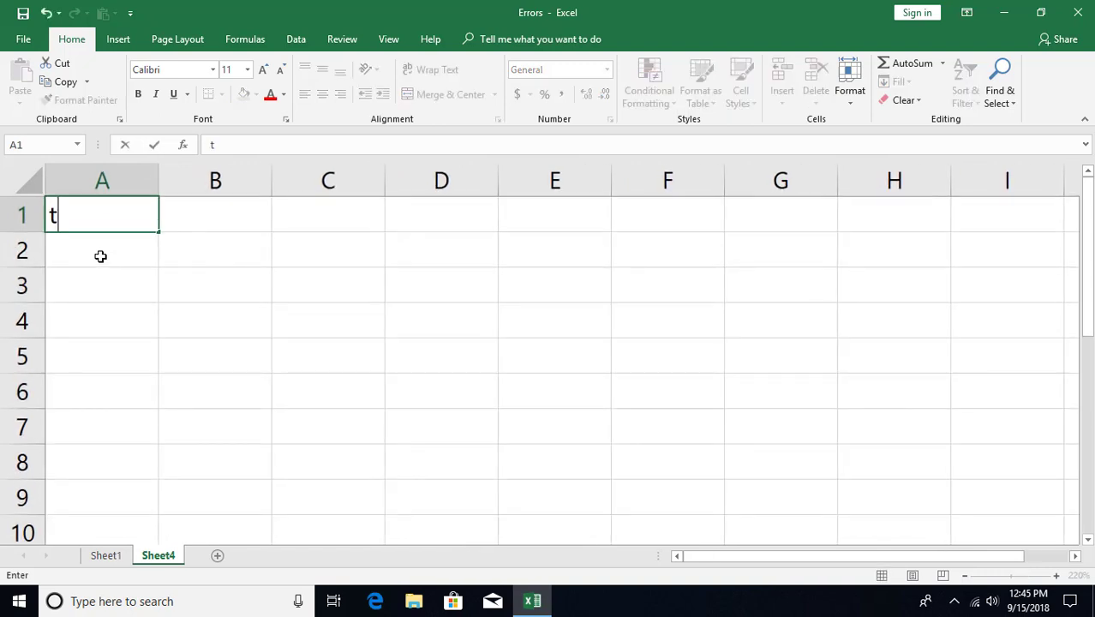
type("ext data")
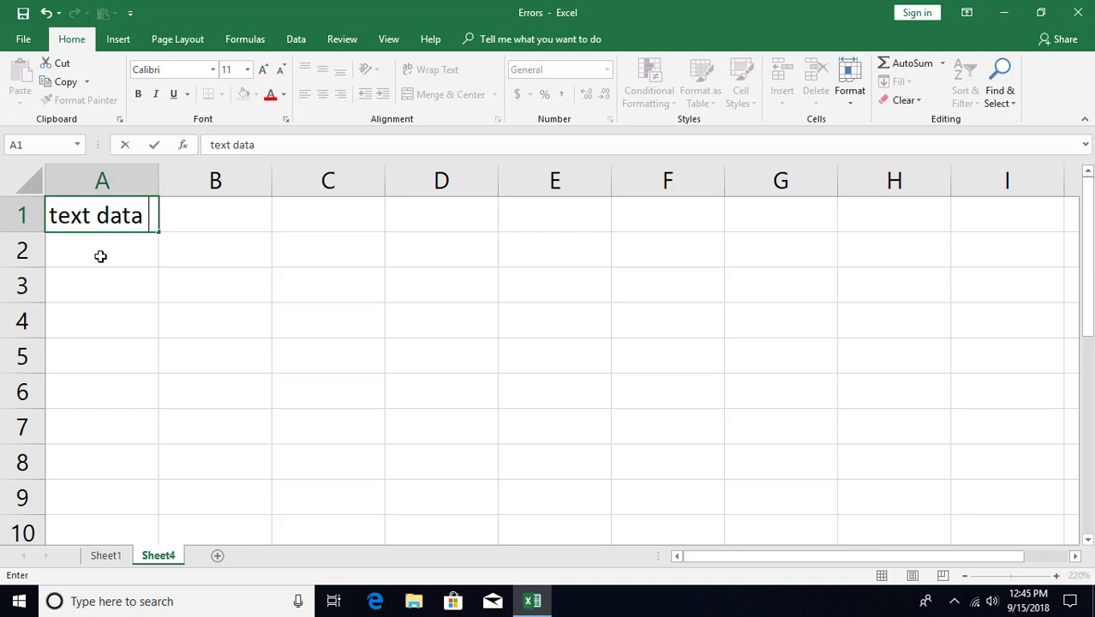
type(" here")
key("Return")
key("Up")
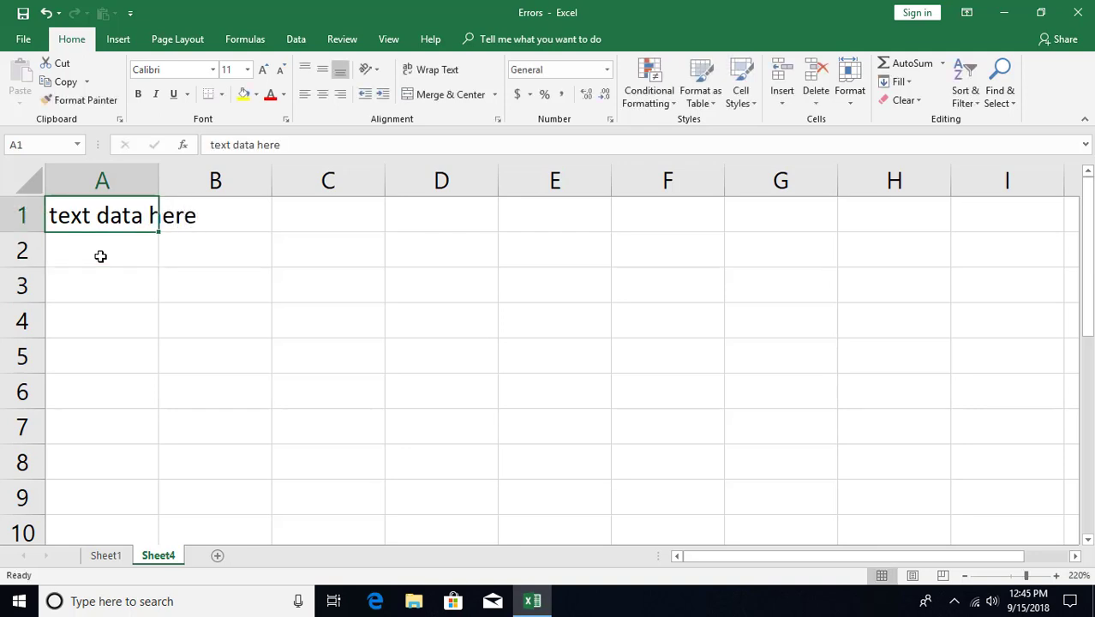
- Enter 'text' in B1 so A1's text is cut off at the column edge
key("Right")
type("text")
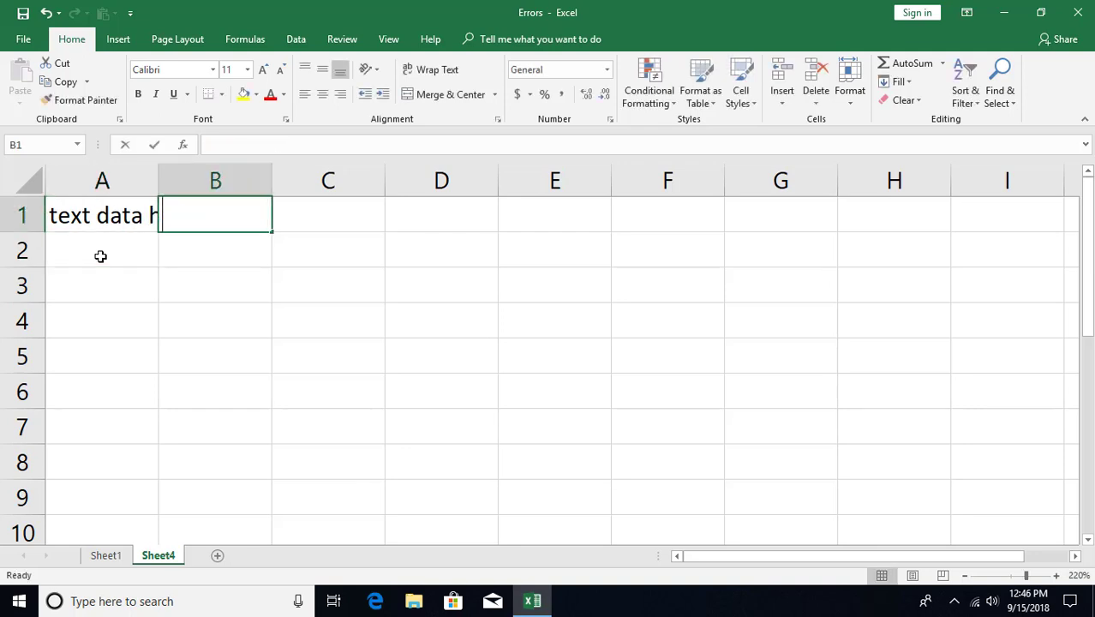
key("Return")
key("Up")
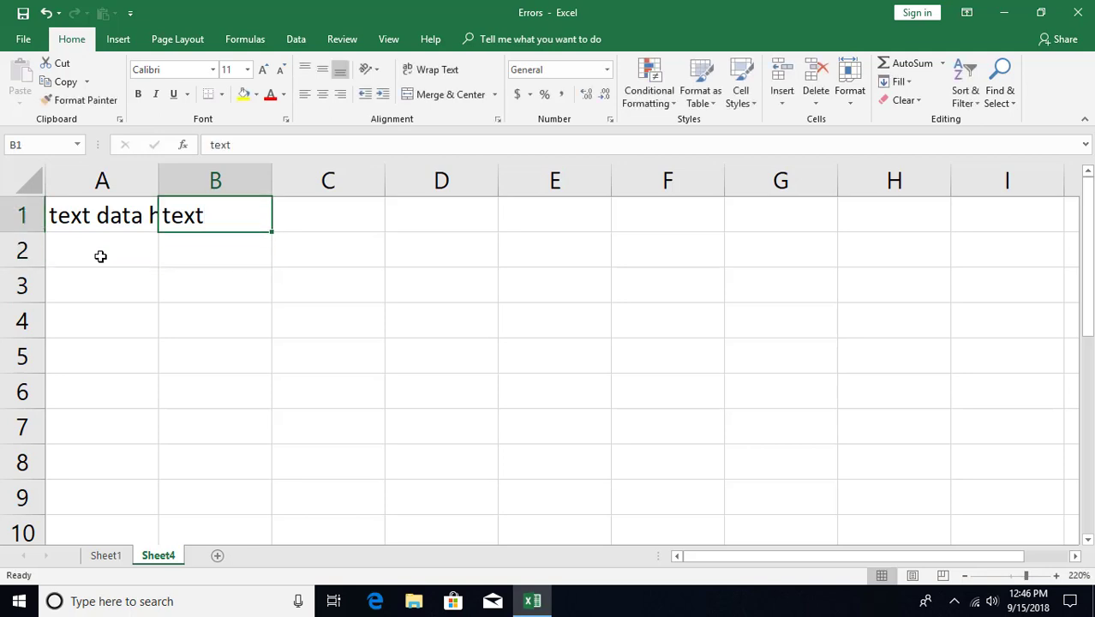
left_click(105, 217)
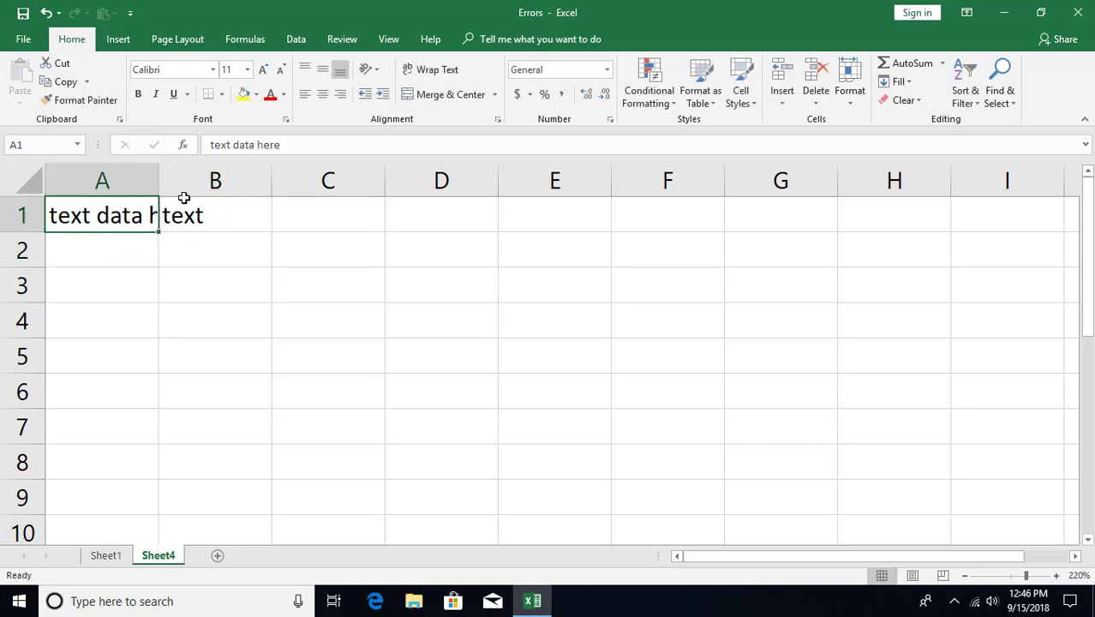
left_click(108, 251)
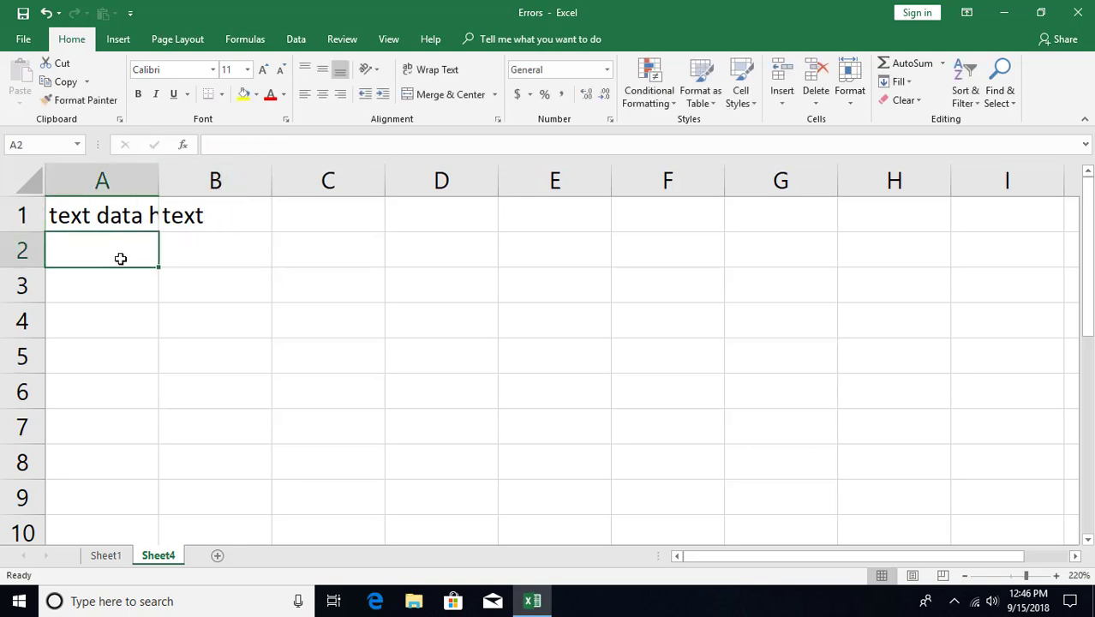
type("452345234523")
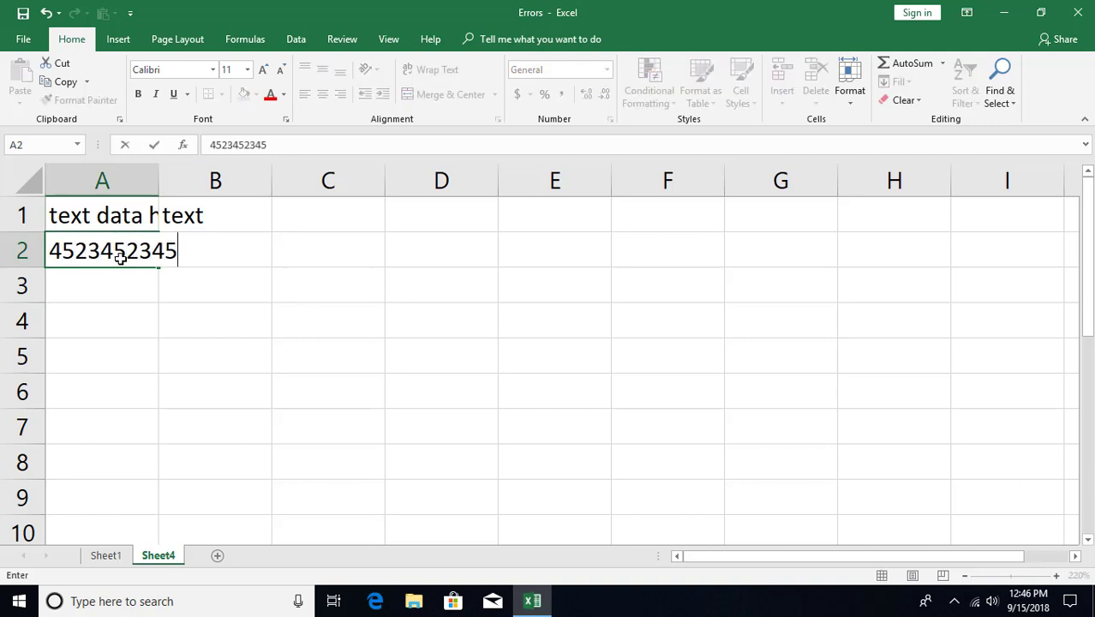
left_click(121, 258)
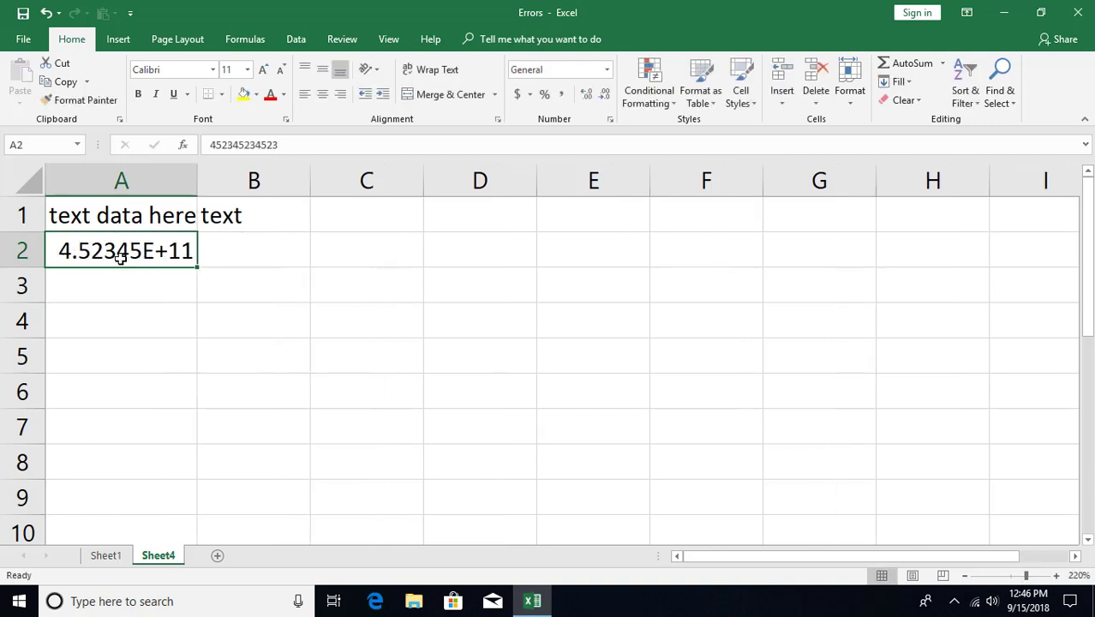
- Enter the date 12/12/2018 in B3 and narrow column C
key("Down")
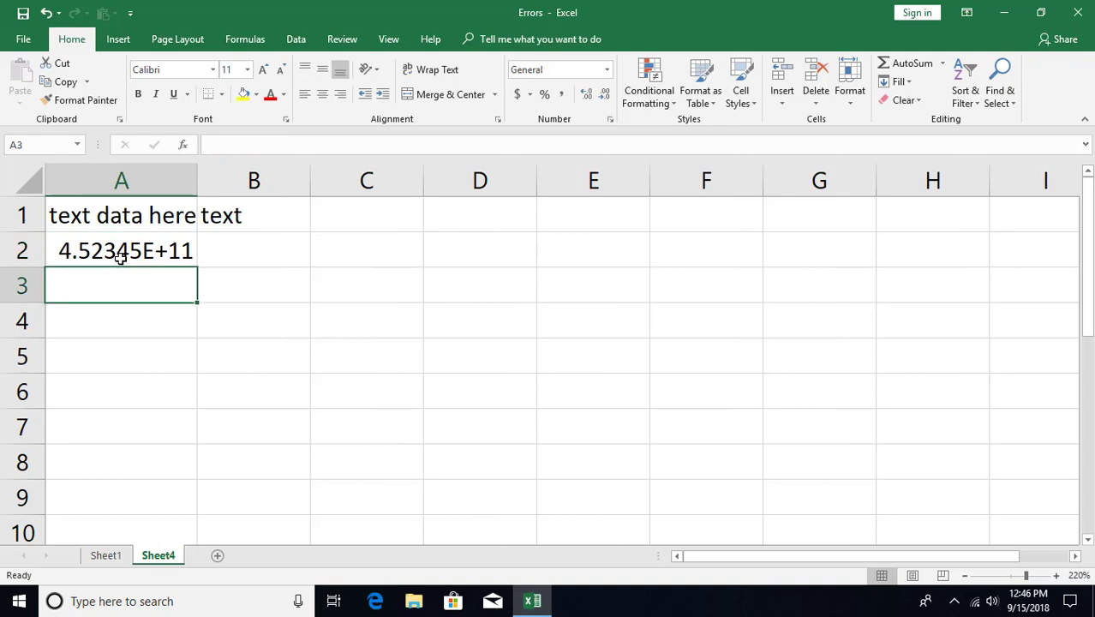
key("Right")
type("12/12/2018")
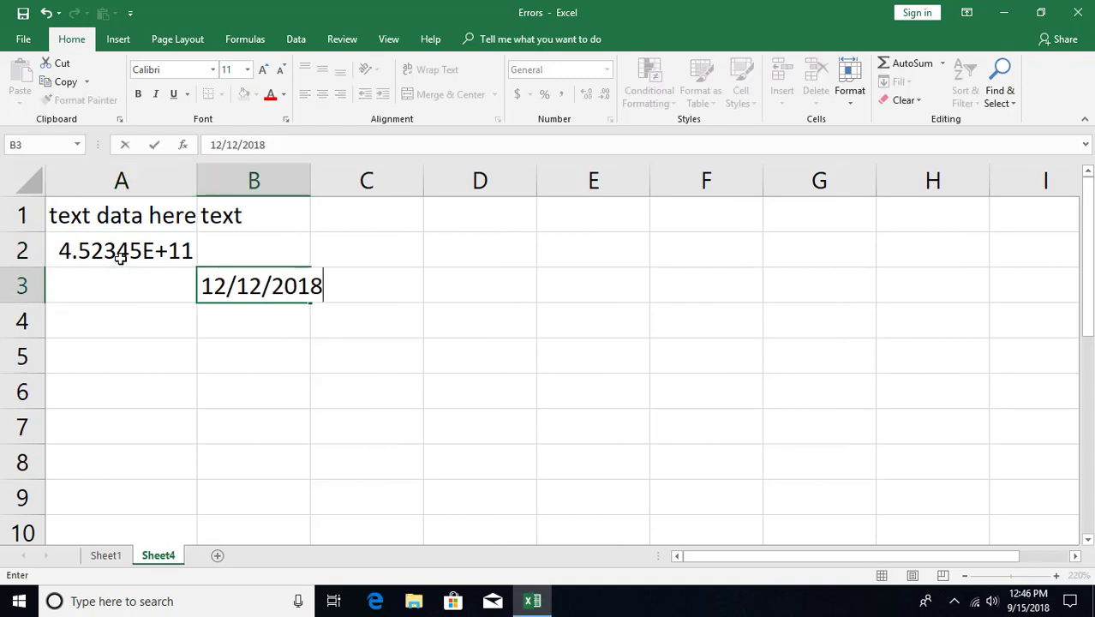
key("Return")
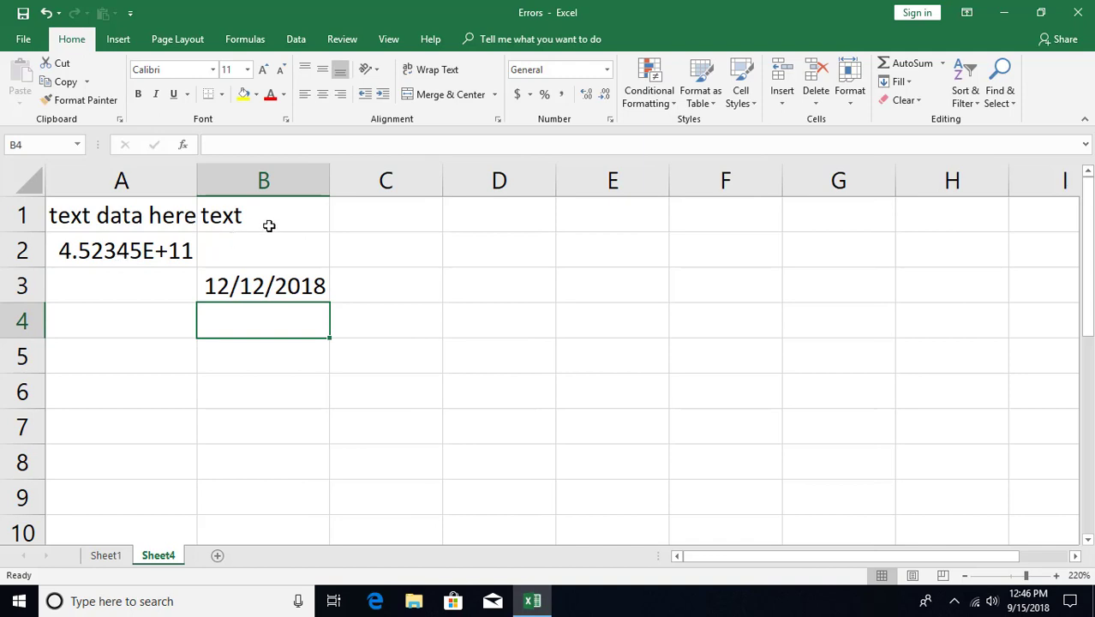
left_click_drag(442, 179, 421, 179)
- Enter 342345235 in C4 and apply the Number format to it
left_click(370, 319)
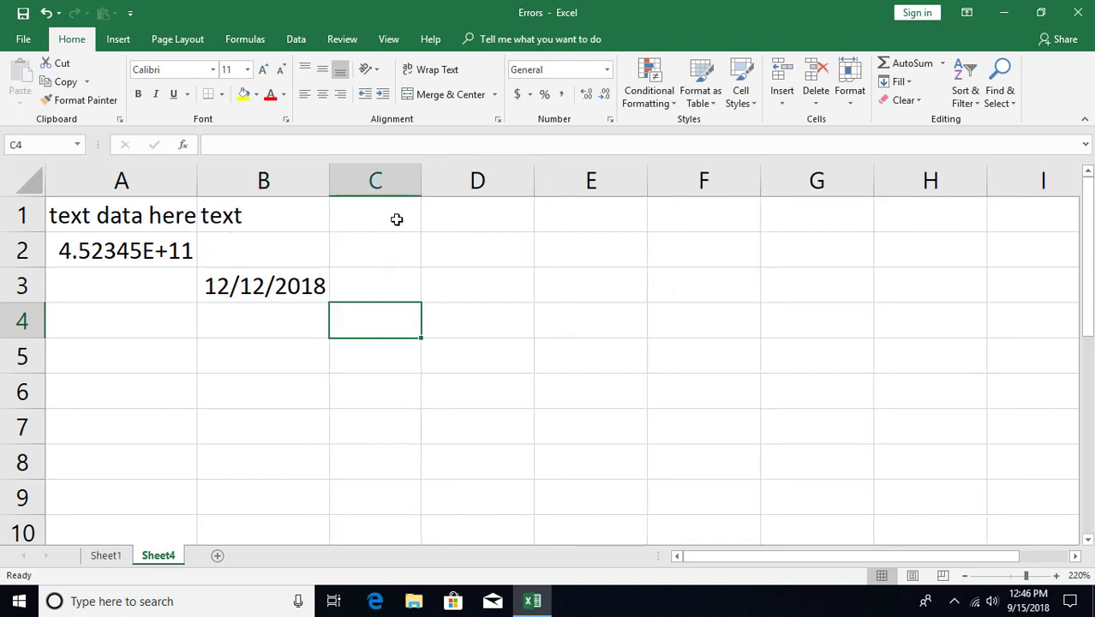
type("342345235")
key("Return")
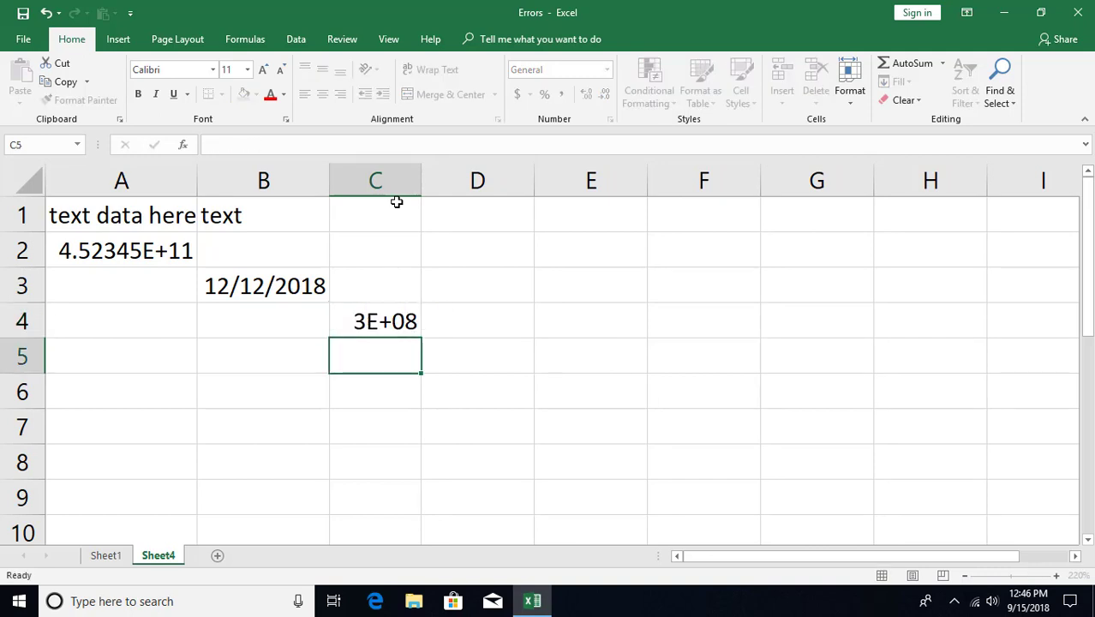
key("Up")
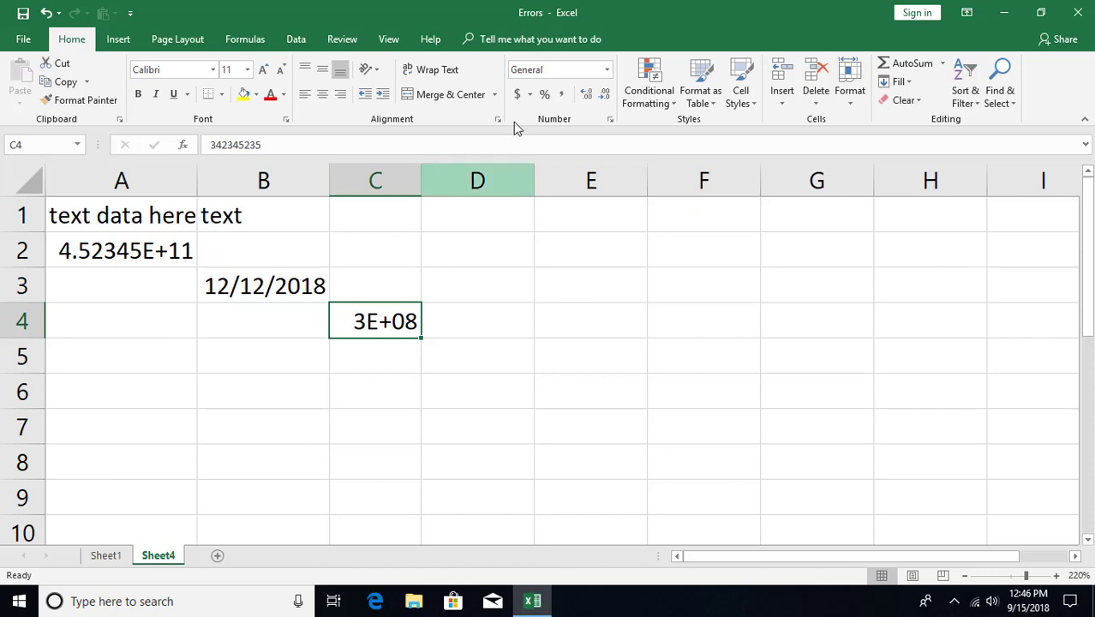
left_click(606, 70)
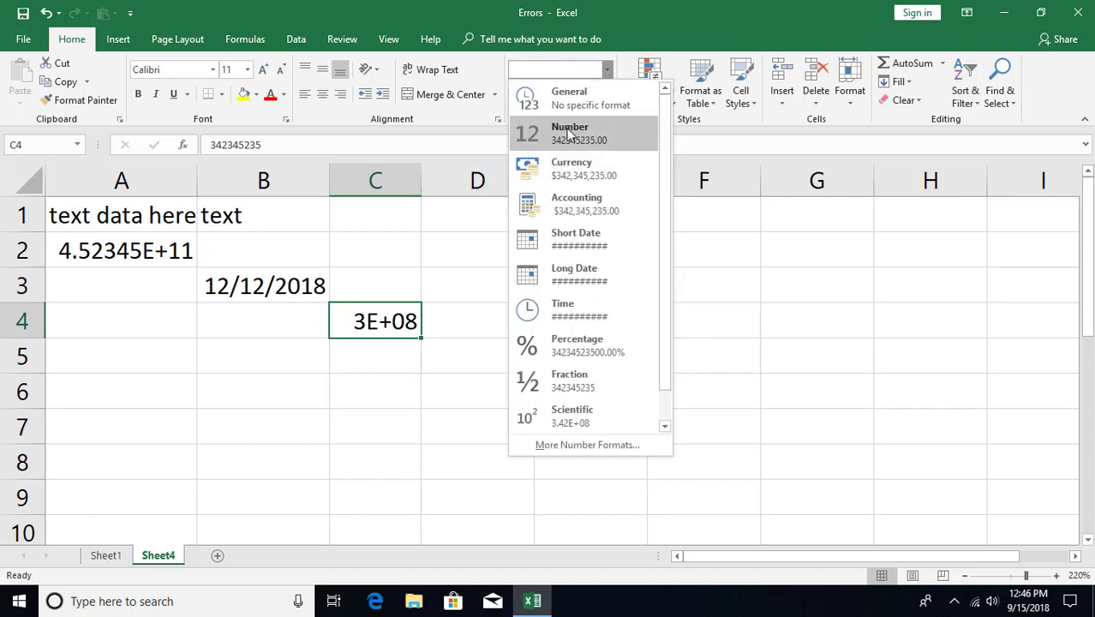
left_click(570, 133)
- Enter the date 12/12/2018 in C5 and the time 12 am in C6
left_click(365, 365)
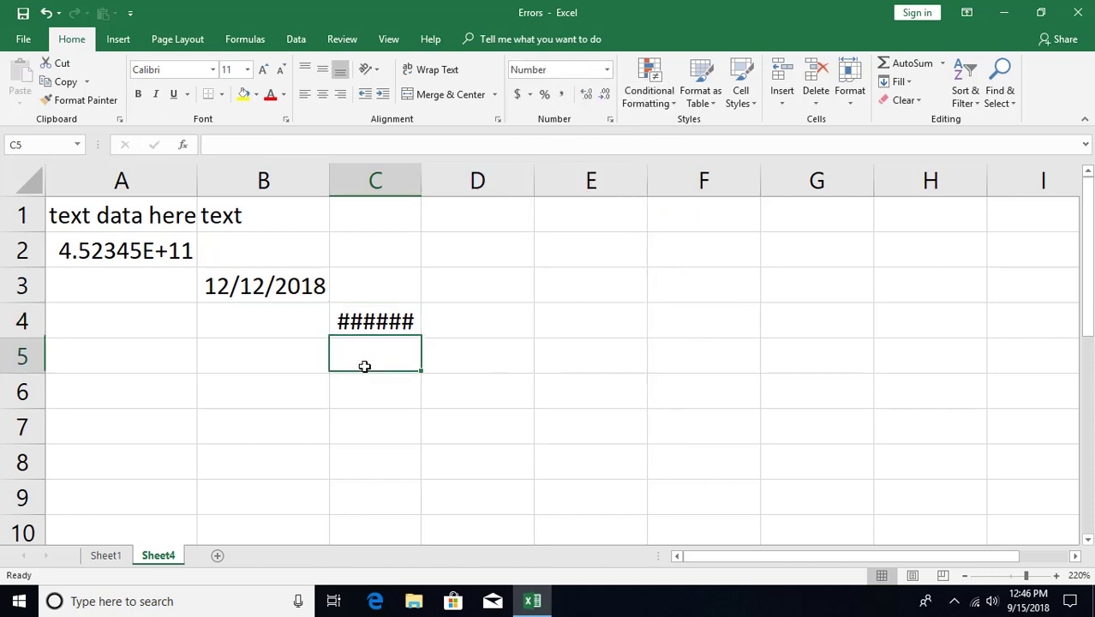
type("12//12")
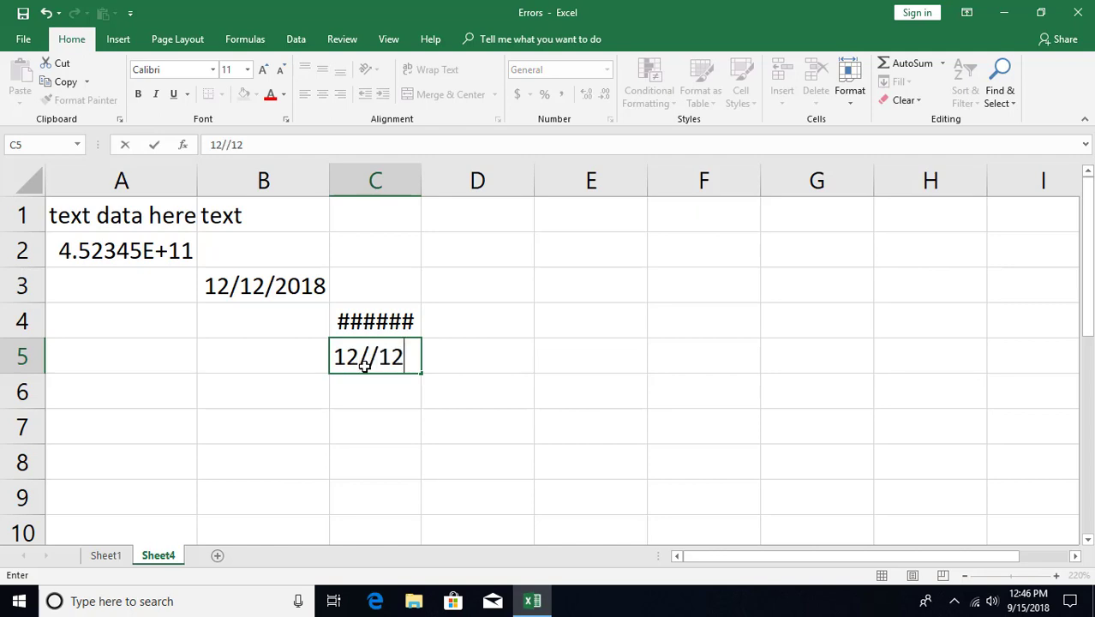
key("BackSpace")
key("BackSpace")
key("BackSpace")
type("12/20")
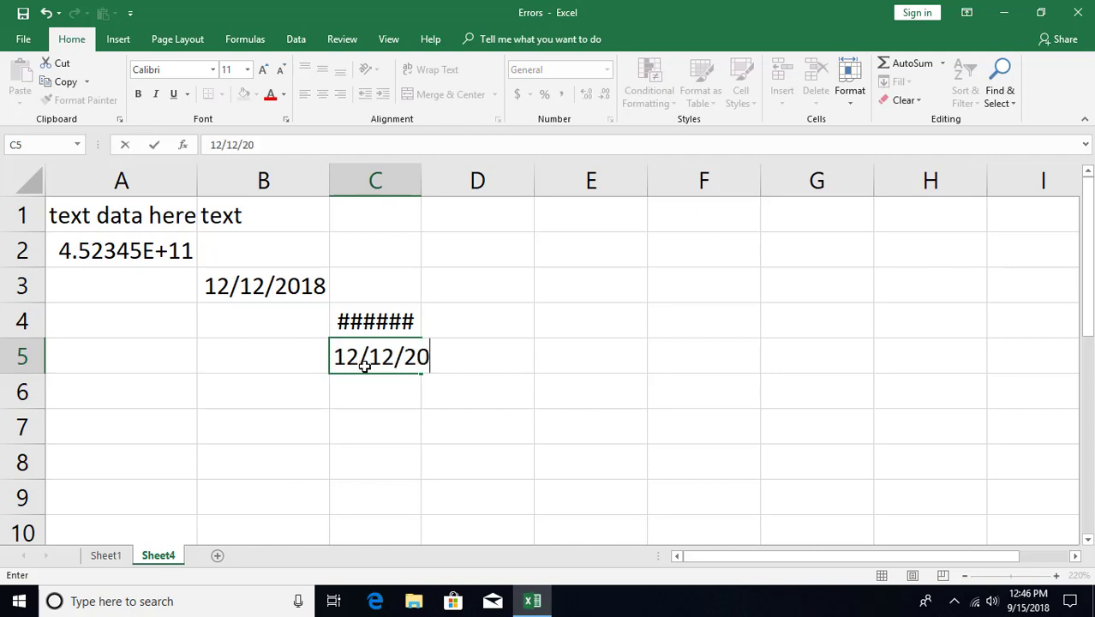
type("18")
key("Return")
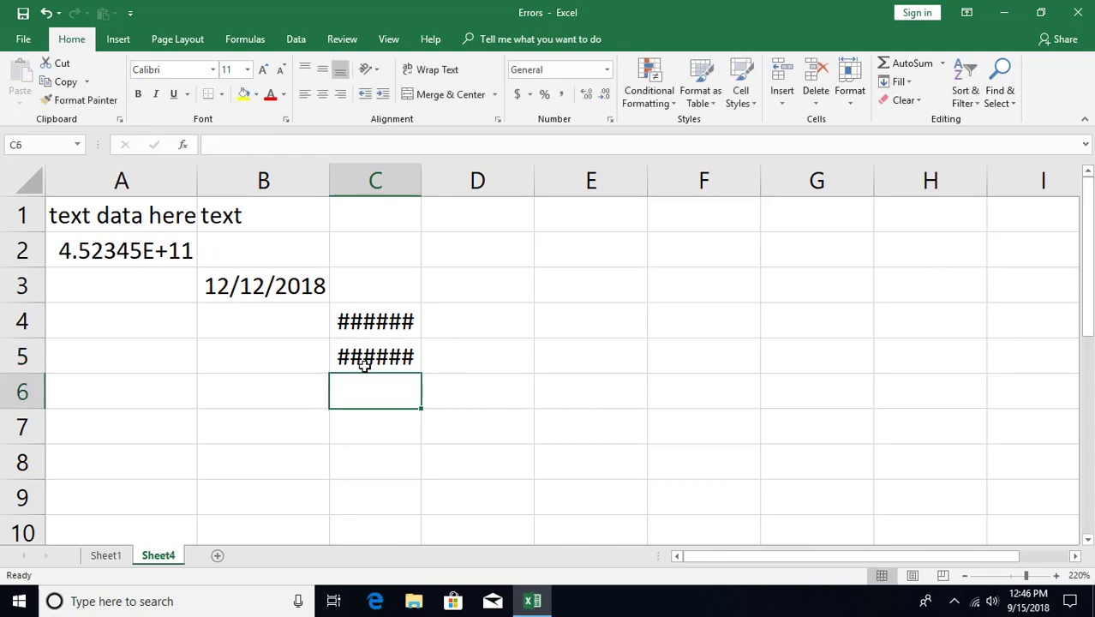
type("12 am")
key("Return")
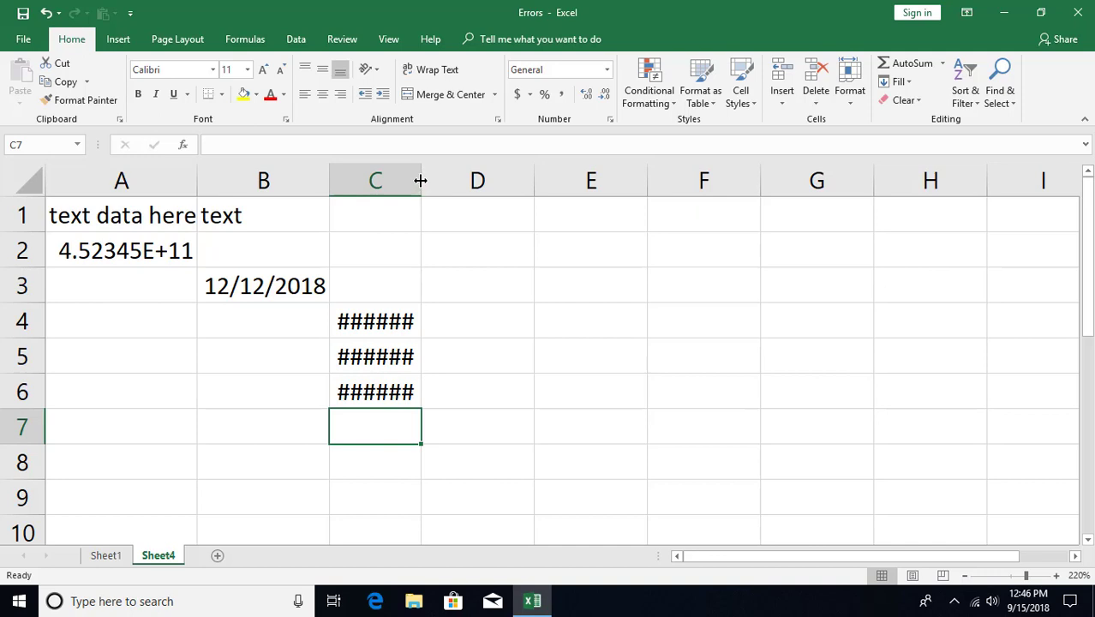
- Widen column C so C4–C6 display 342345235.00, 12/12/2018 and 12:00 AM
left_click_drag(421, 181, 496, 181)
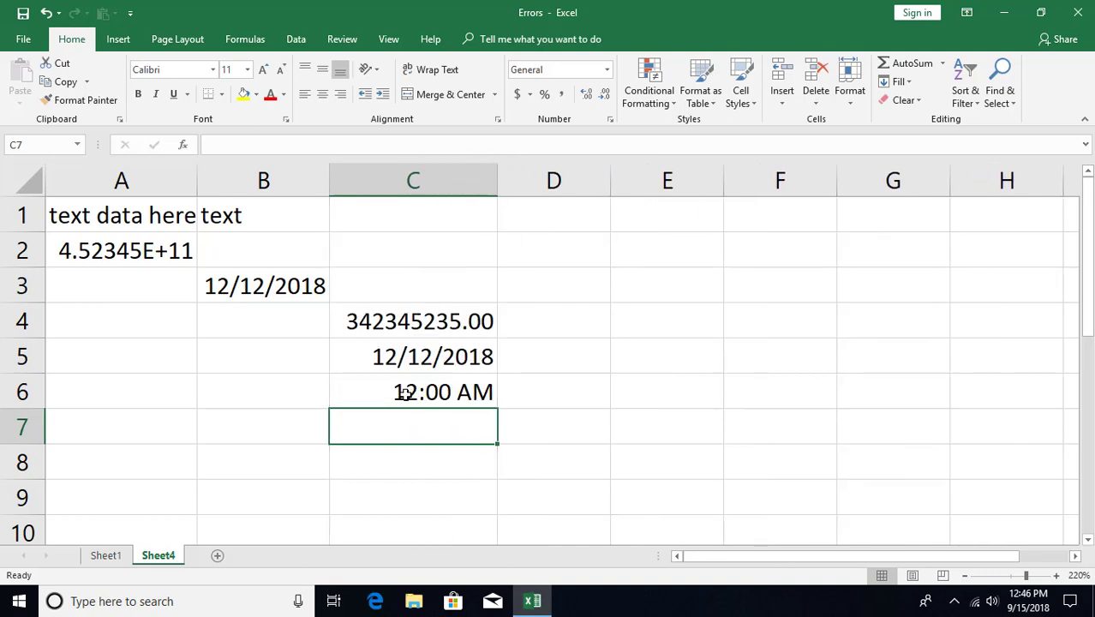
scroll(401, 392, "down", 2)
scroll(375, 385, "up", 2)
scroll(370, 403, "down", 1)
- Enter the date 1/1/2018 in B9 and the time 8 am in B10
left_click(292, 398)
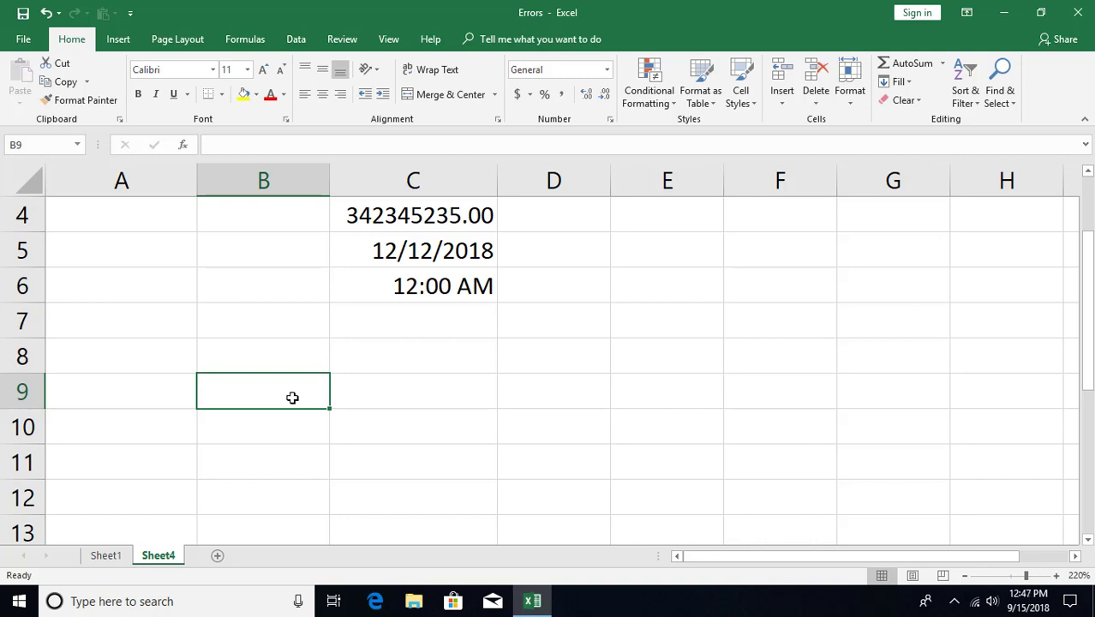
type("1/1/")
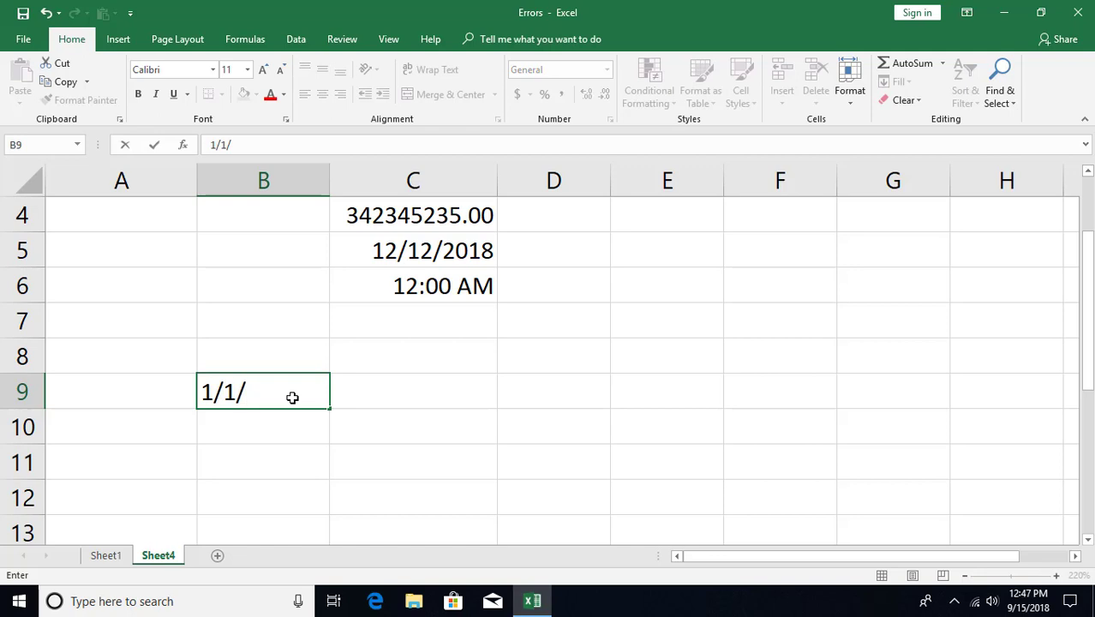
type("2018")
key("Return")
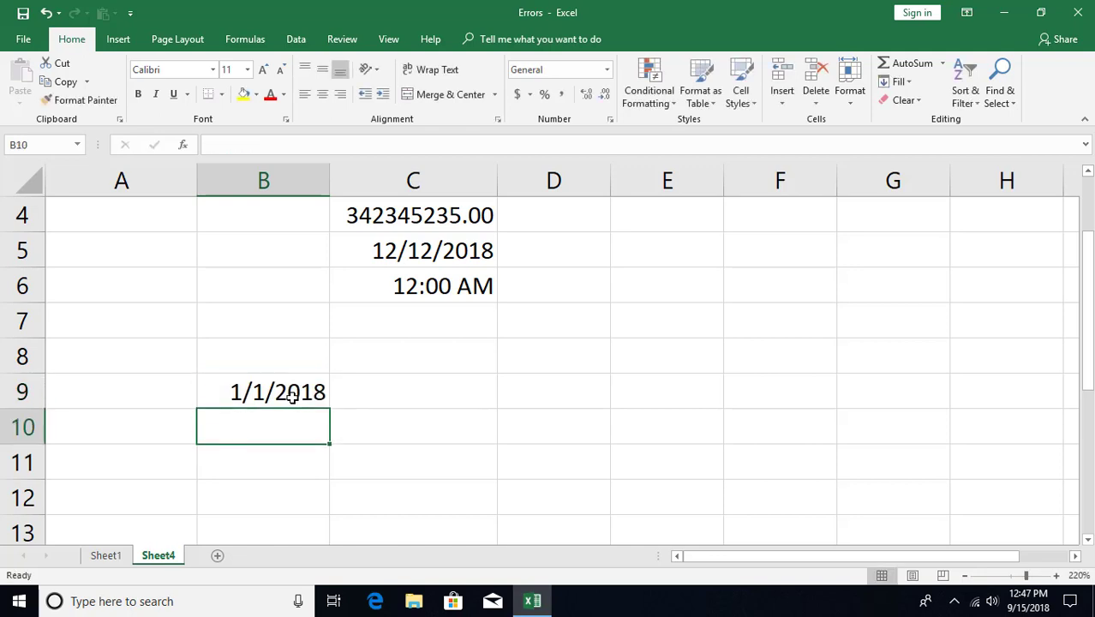
type("a")
key("BackSpace")
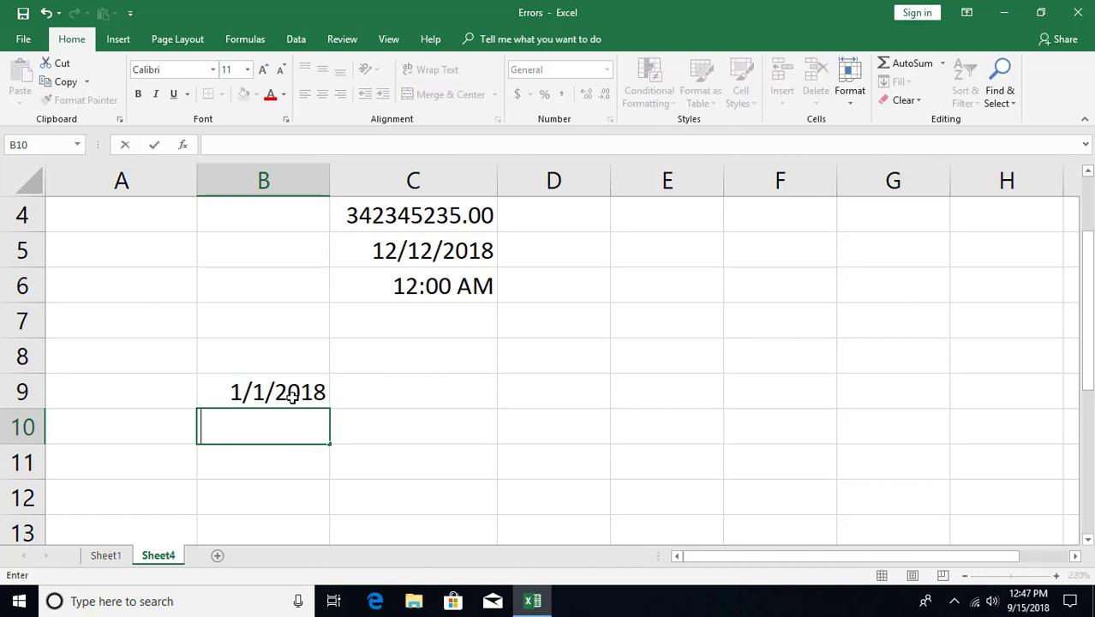
type("8 am")
left_click(291, 395)
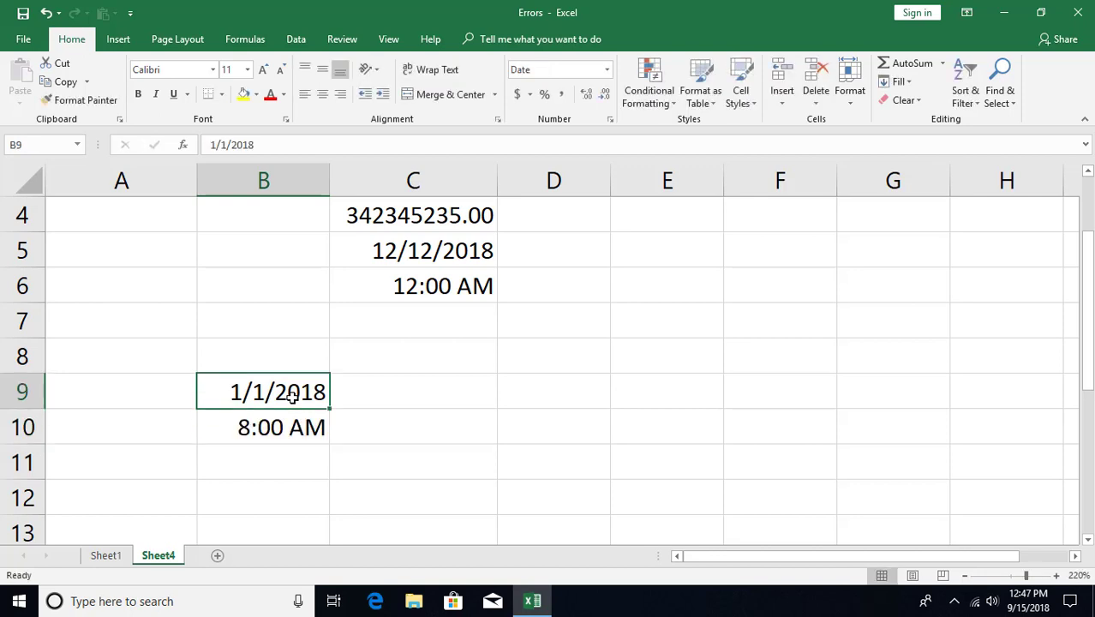
- Replace B9 with -1 and B10 with -.5 so both show #####
type("-1")
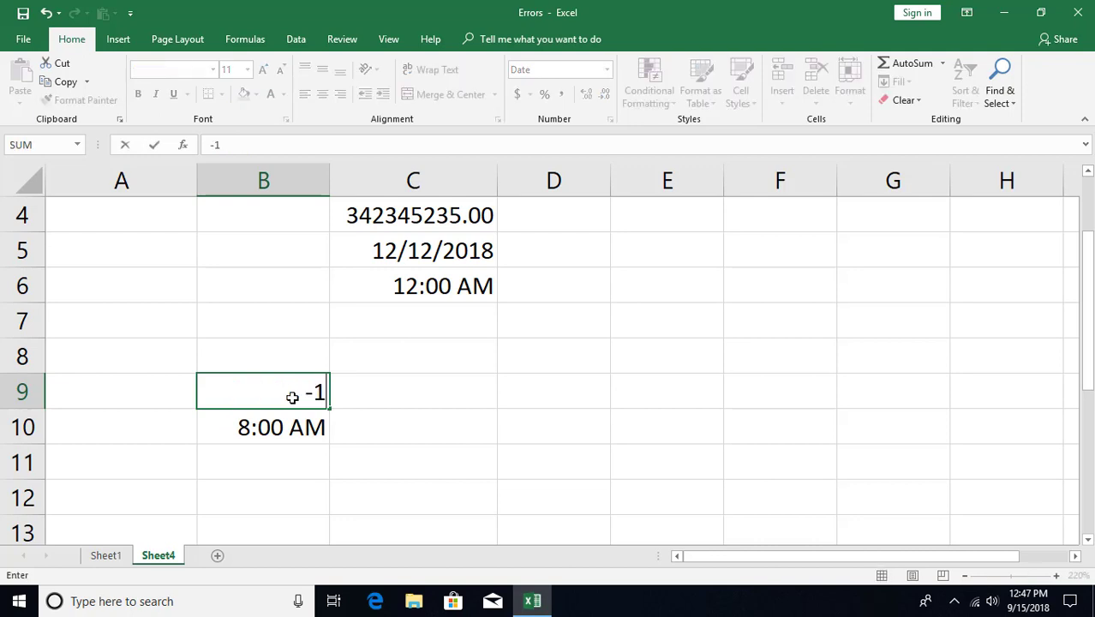
key("Return")
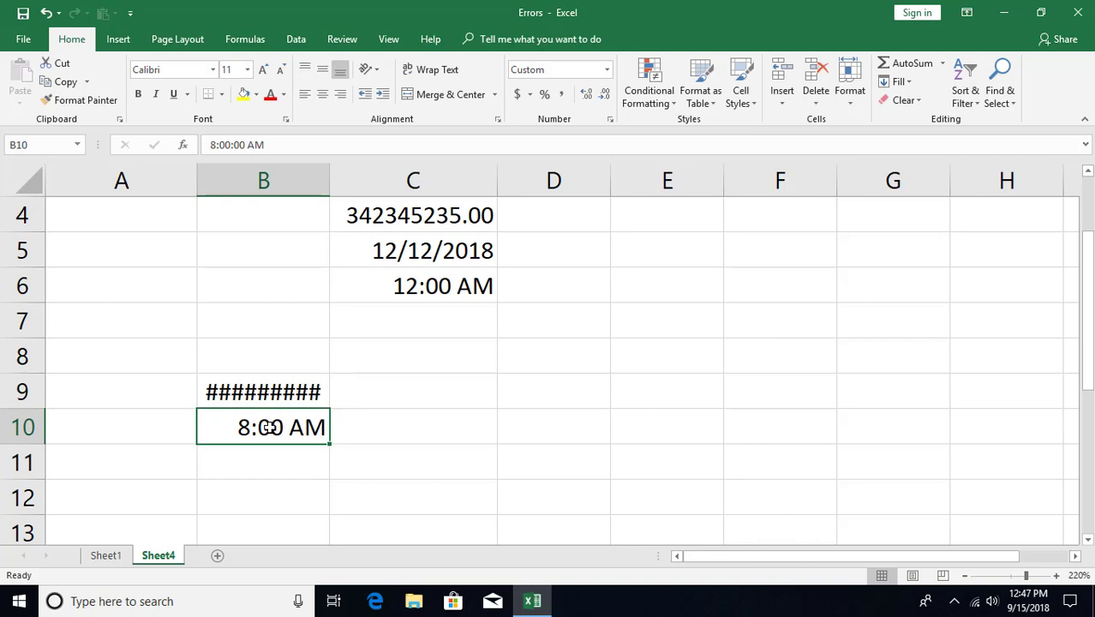
type("-.5")
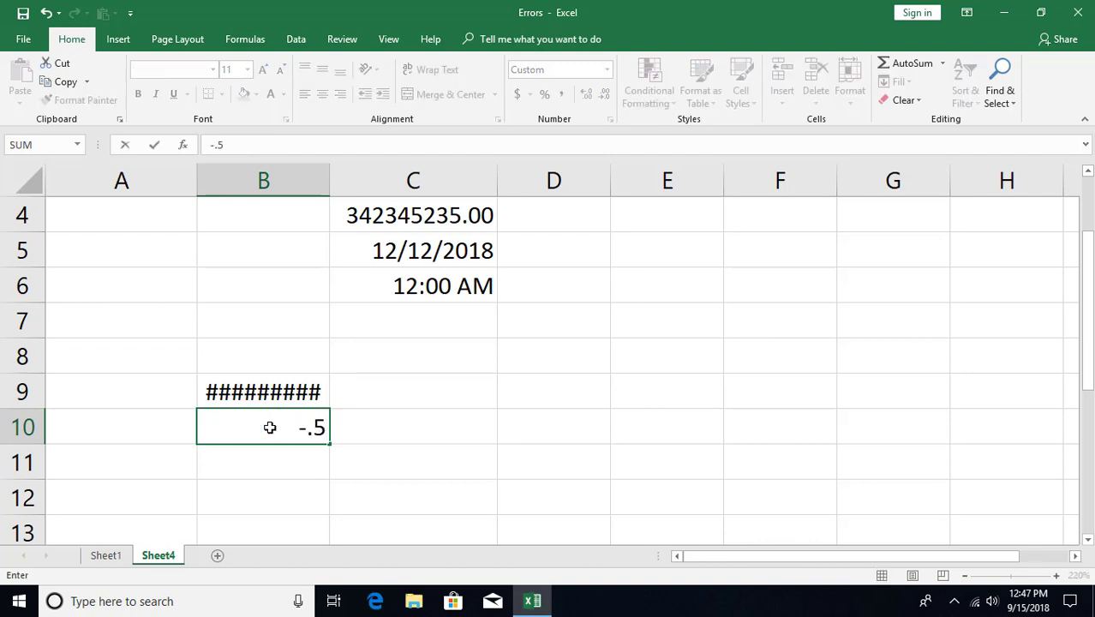
key("Return")
left_click(270, 428)
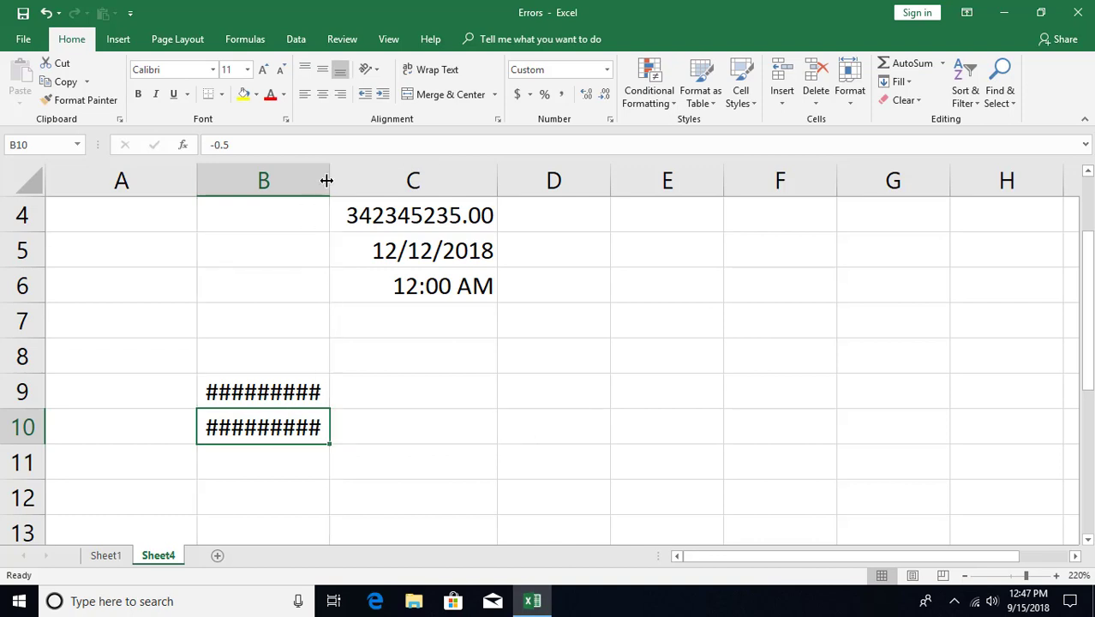
- Widen column B and apply the Number format to B9 and B10
left_click_drag(327, 180, 362, 181)
left_click(319, 392)
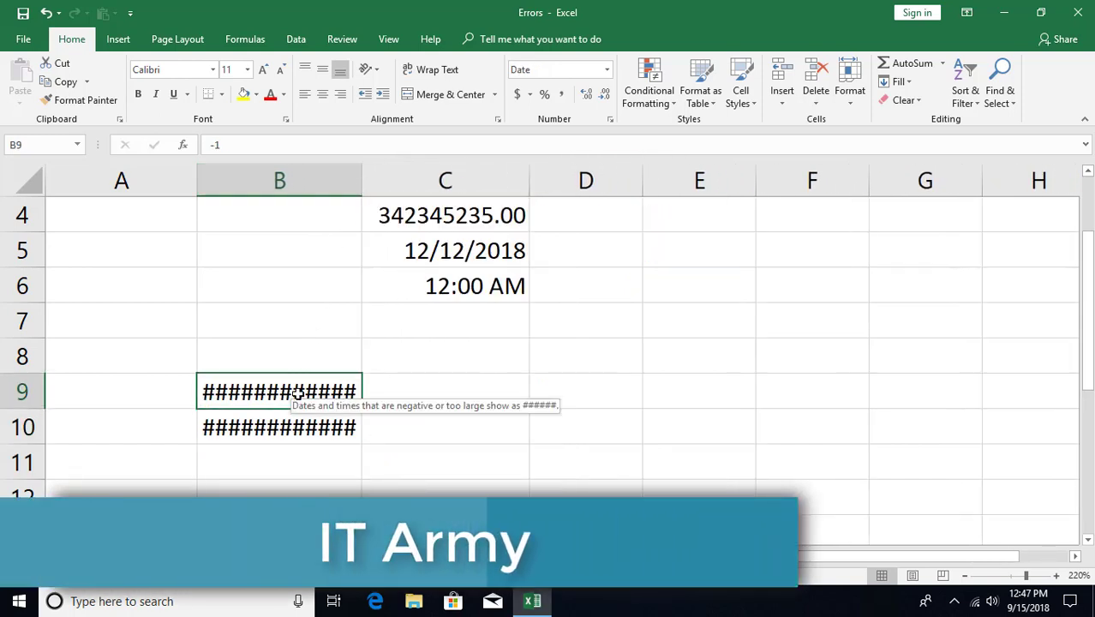
left_click(607, 70)
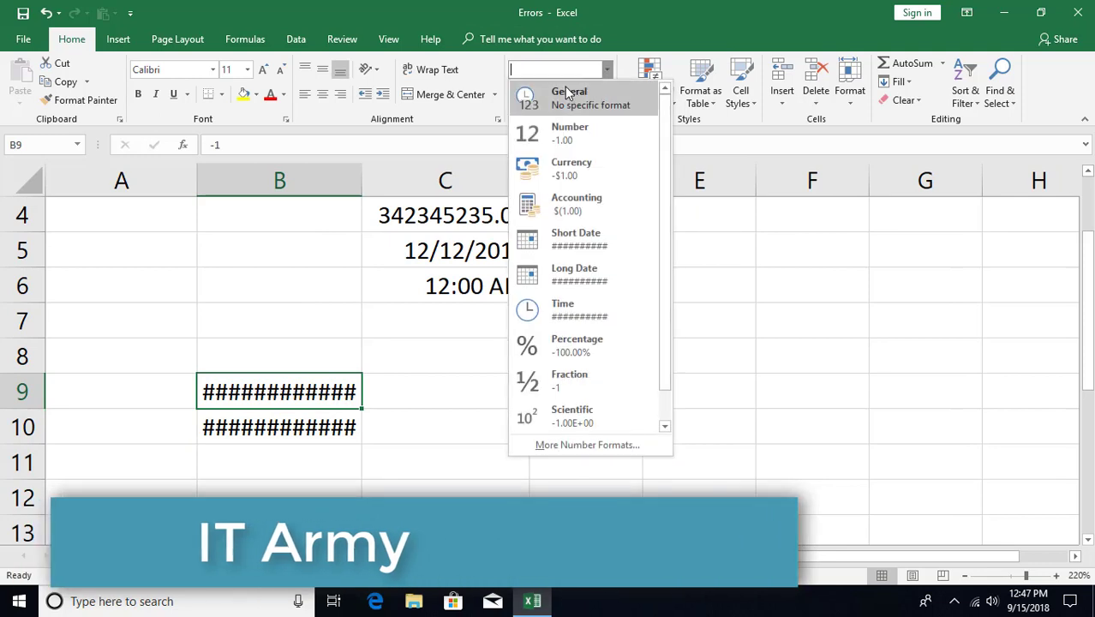
left_click(553, 137)
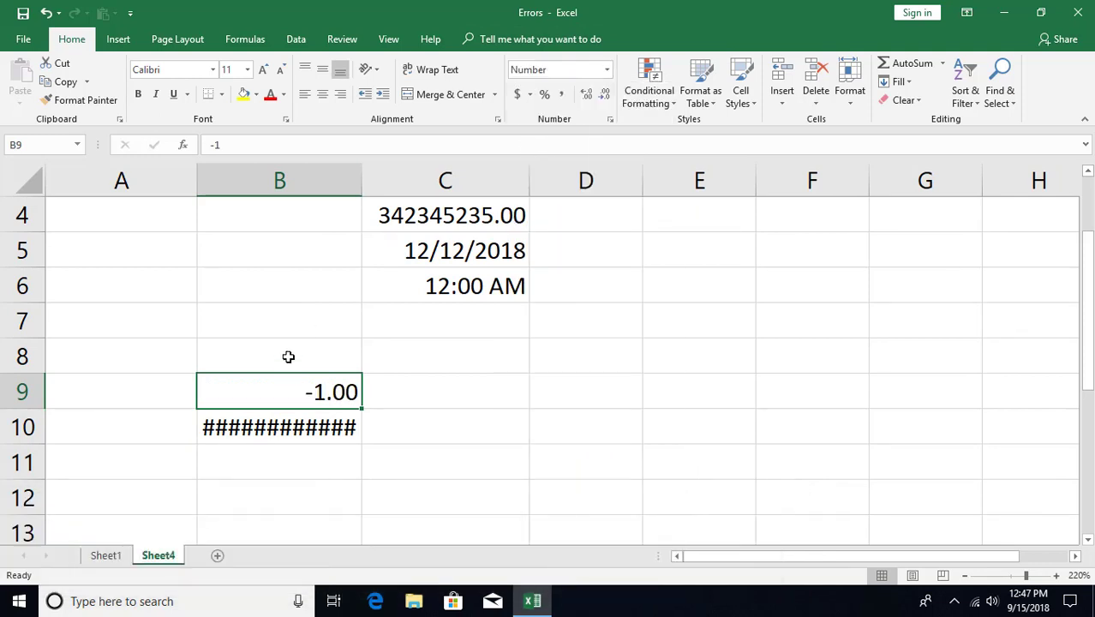
left_click(291, 431)
left_click(606, 72)
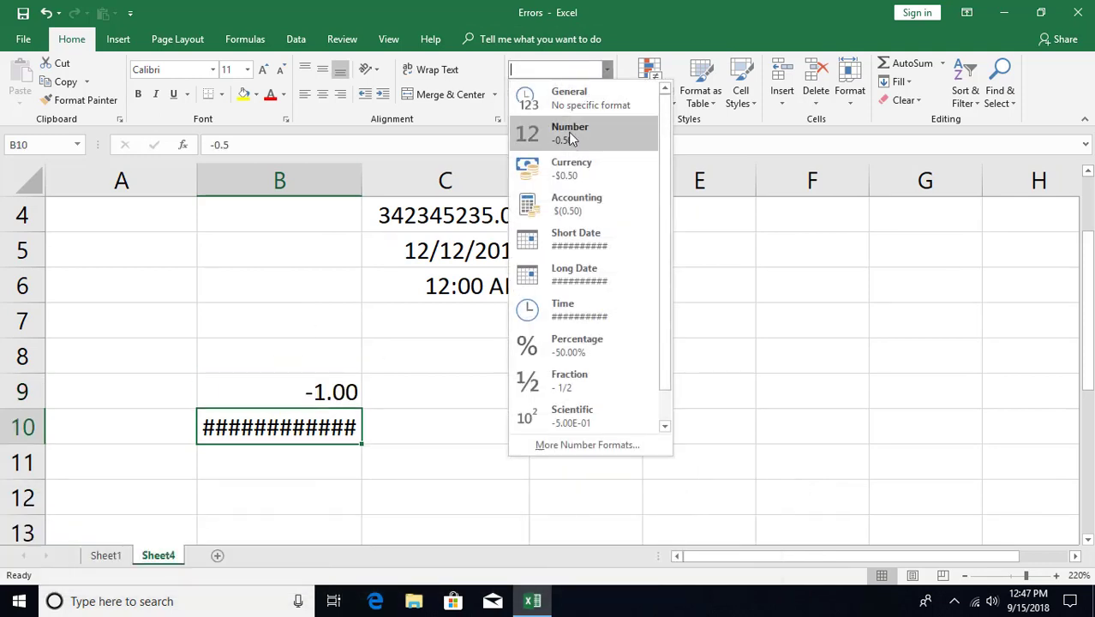
left_click(567, 137)
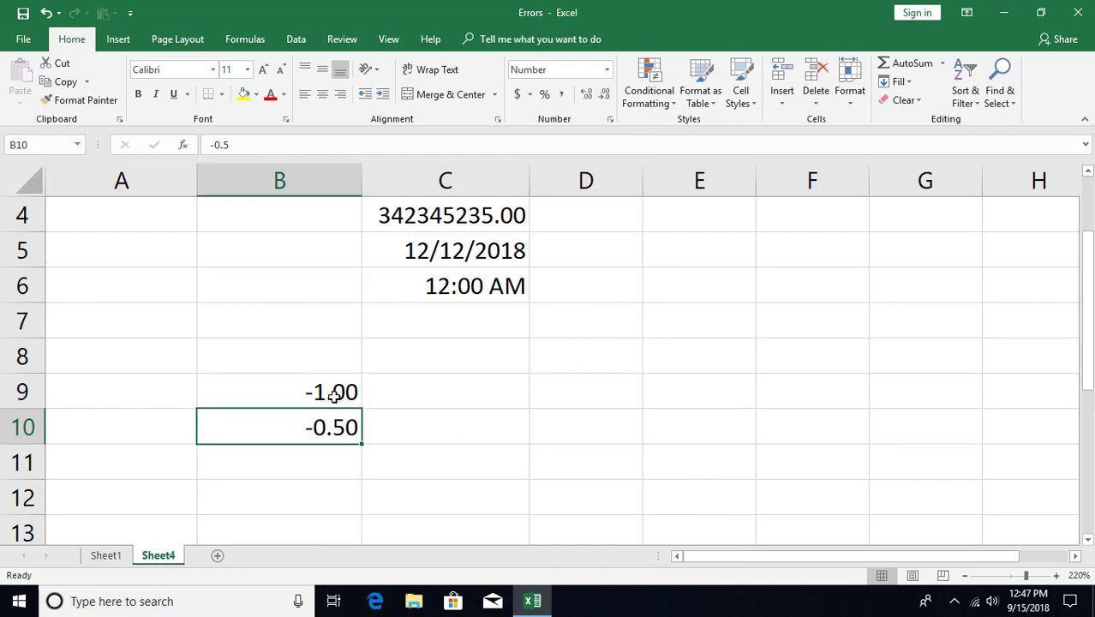
- Undo the format changes and go to Sheet1's list of error values
key("ctrl+z")
key("ctrl+z")
mouse_move(307, 393)
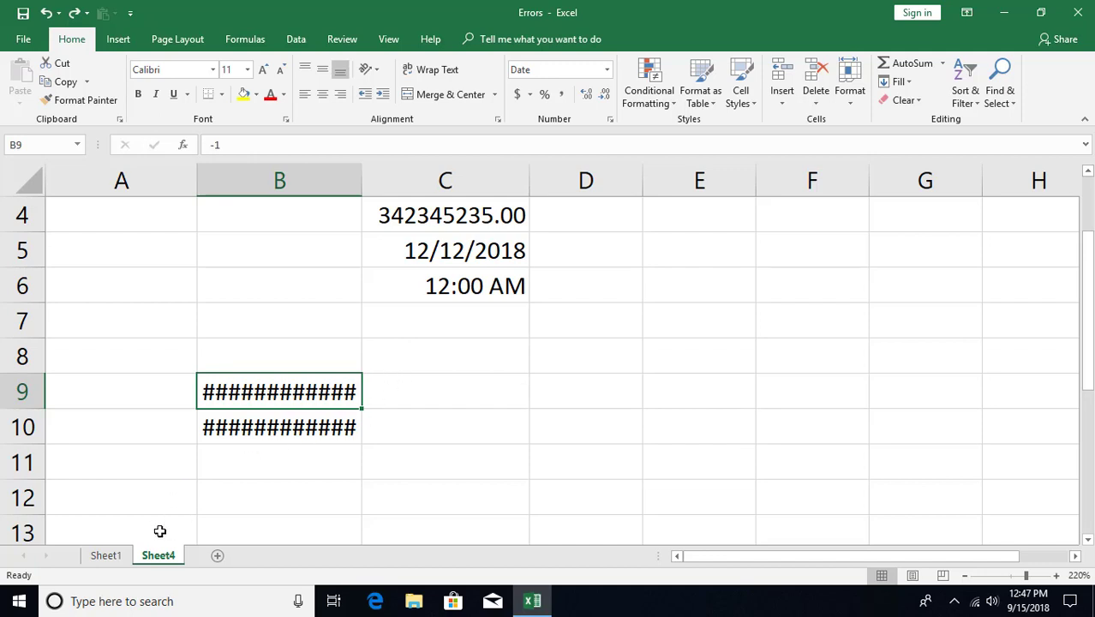
left_click(114, 557)
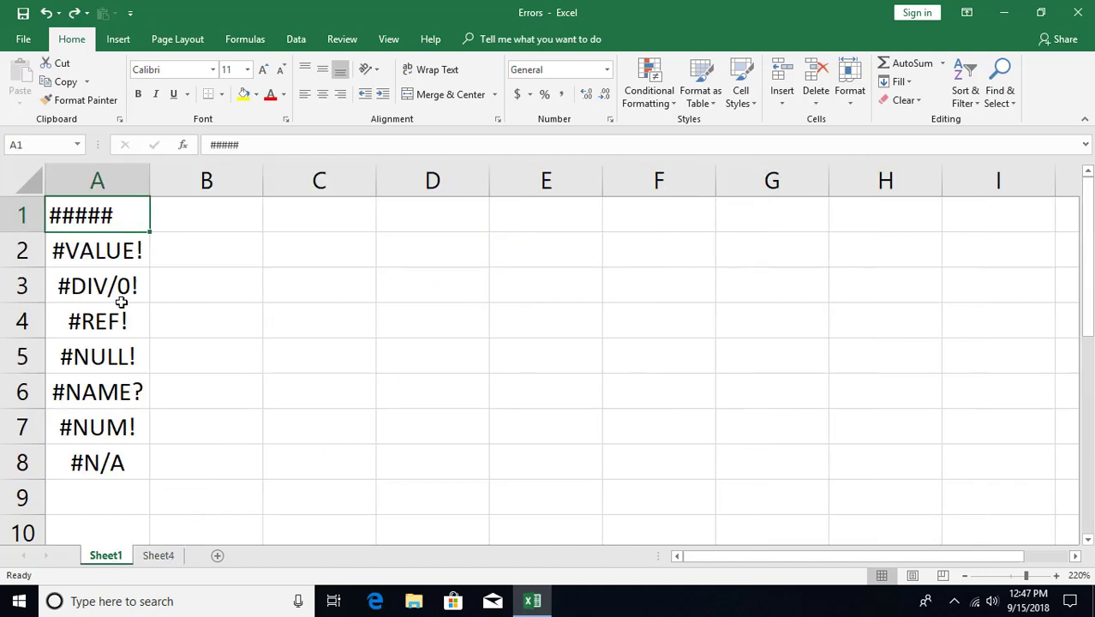
- Add a new Sheet5 and enter 12 in A1 and 5 in B1
left_click(112, 250)
left_click(216, 555)
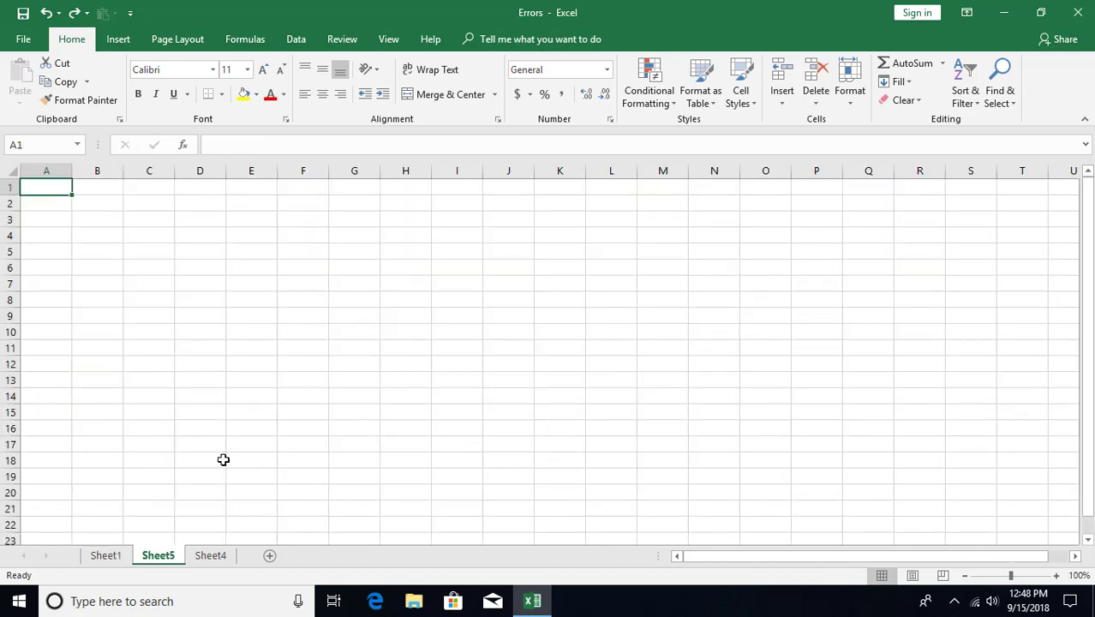
scroll(223, 460, "up", 8, "ctrl")
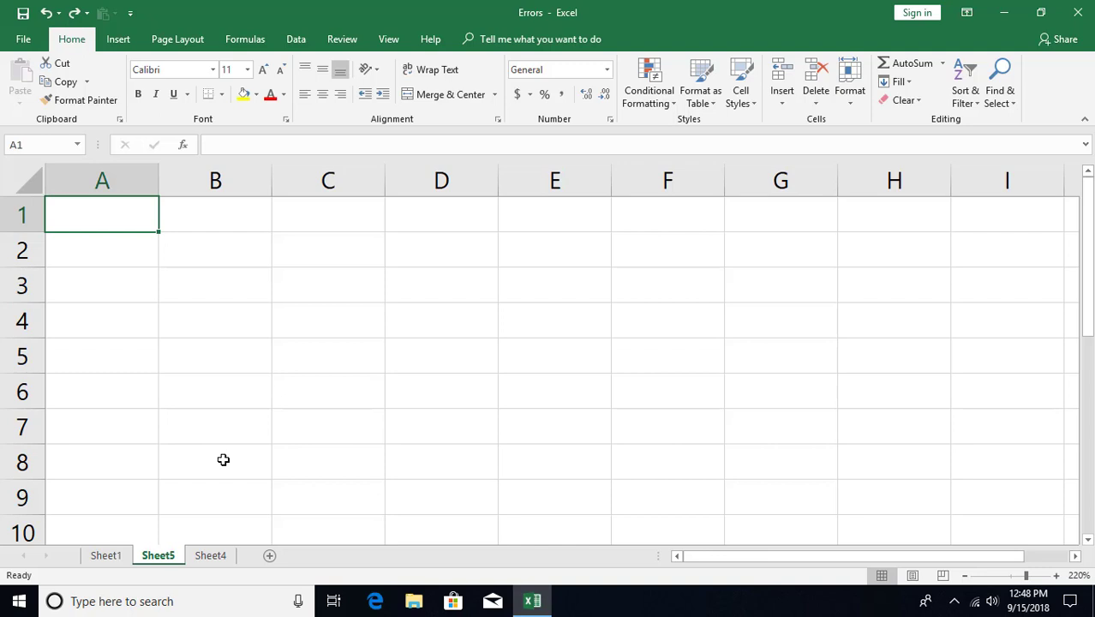
type("12")
key("Tab")
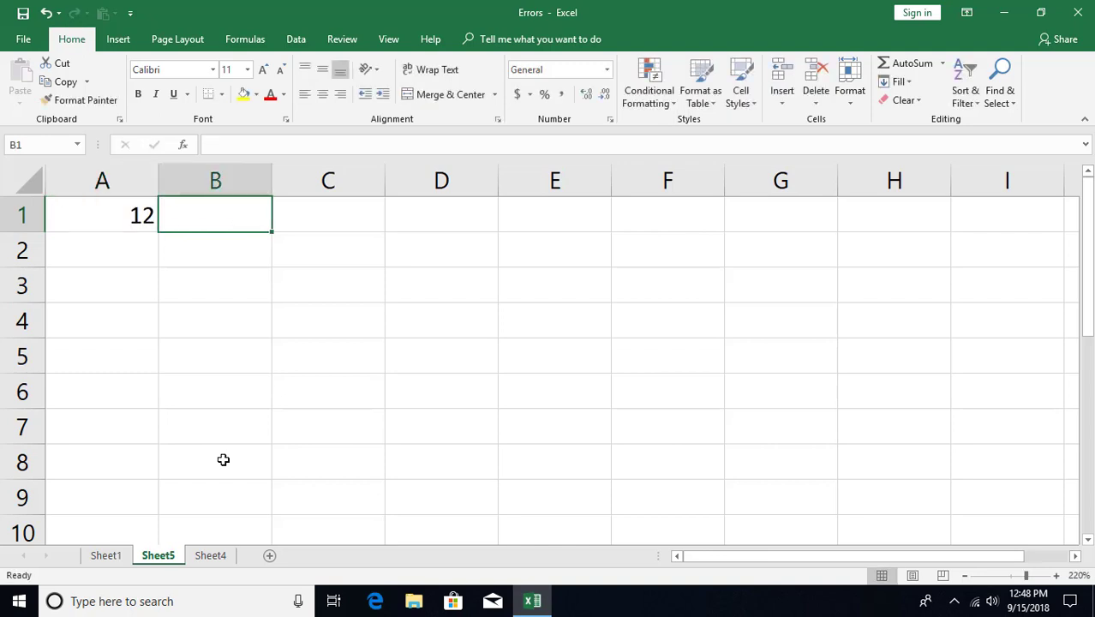
type("5")
key("Tab")
- Enter the formula =A1+B1 in C1
type("=")
key("Left")
key("Left")
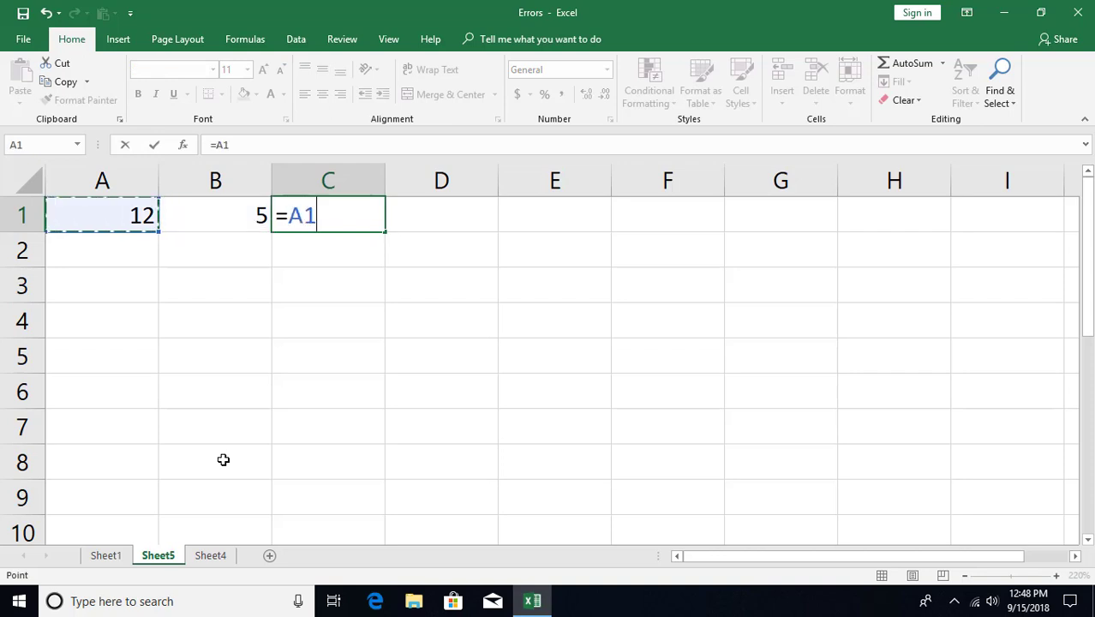
type("+")
key("Left")
key("Return")
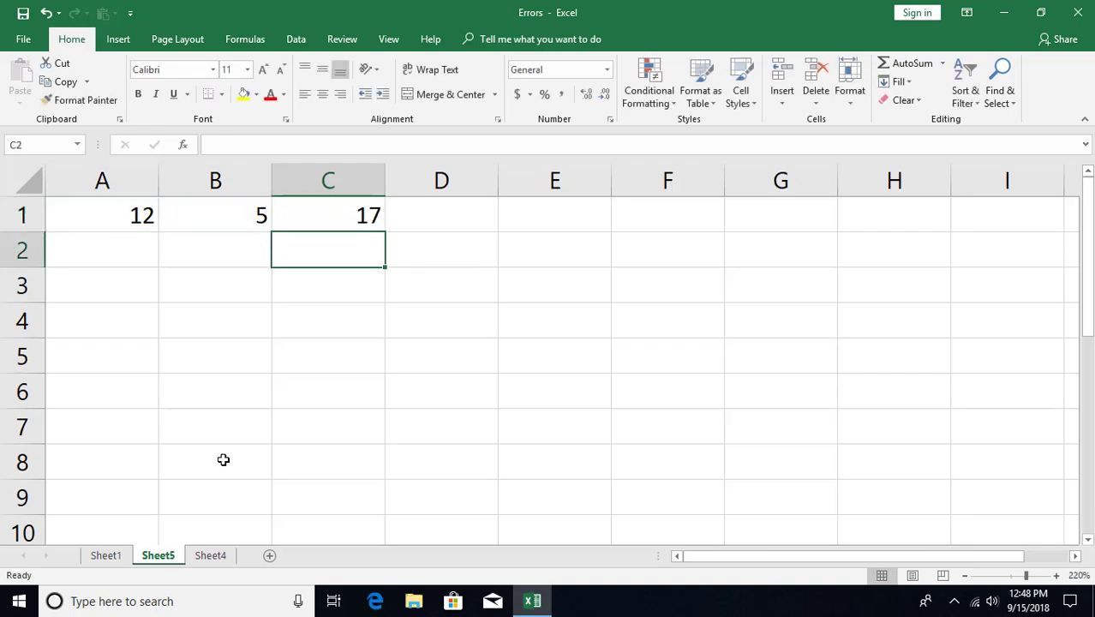
key("Up")
- Change B1 to 'One' so C1 shows #VALUE!
key("Left")
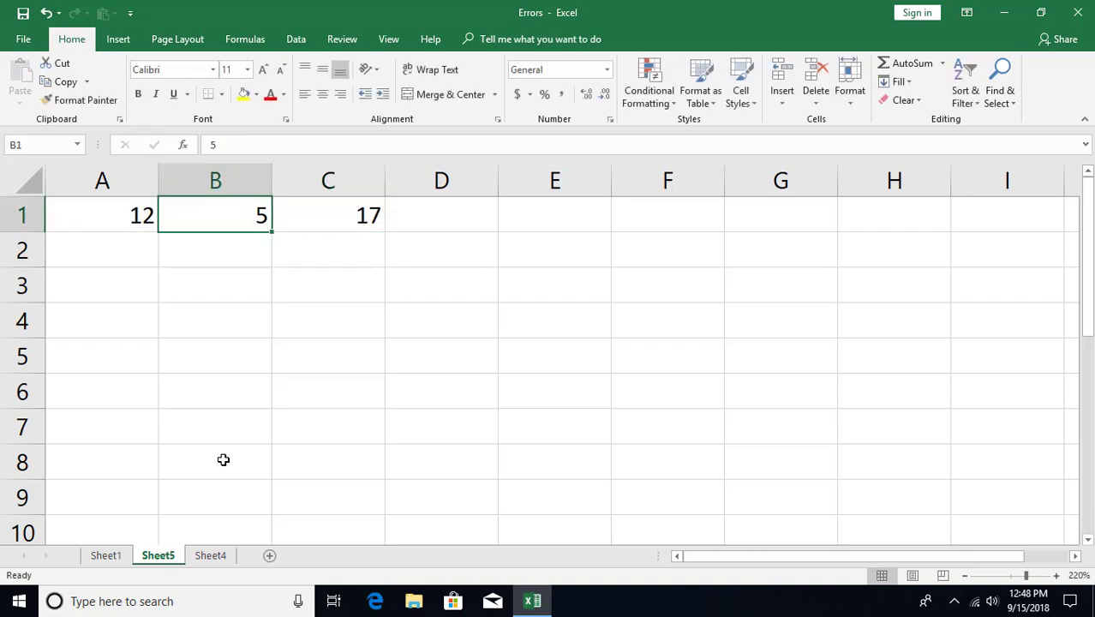
type("One")
key("Return")
key("Up")
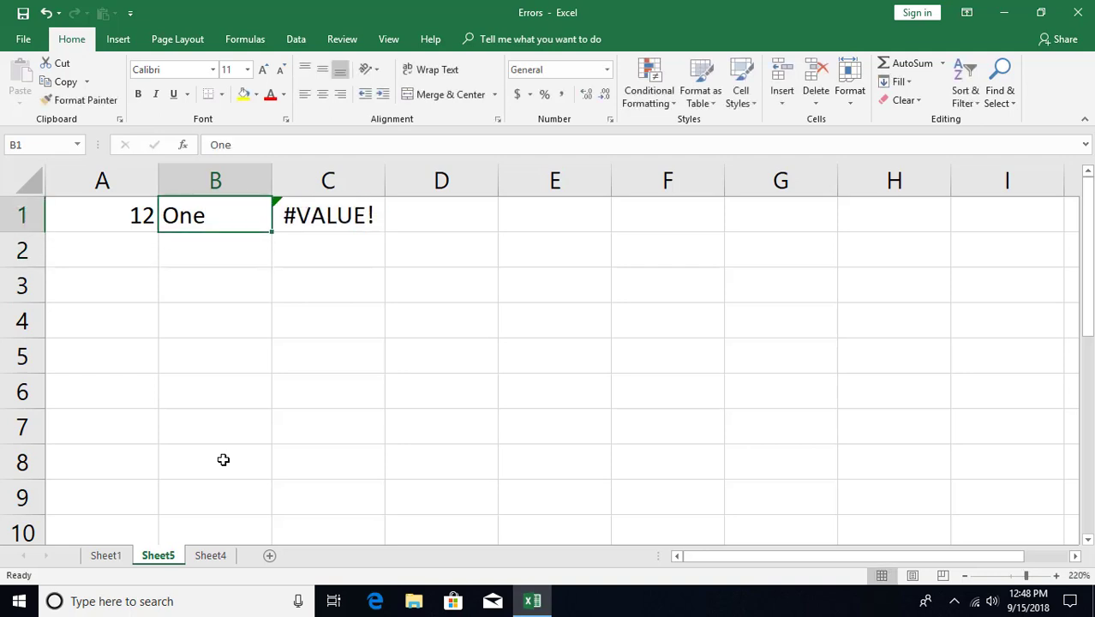
key("Right")
key("Down")
key("Down")
key("Left")
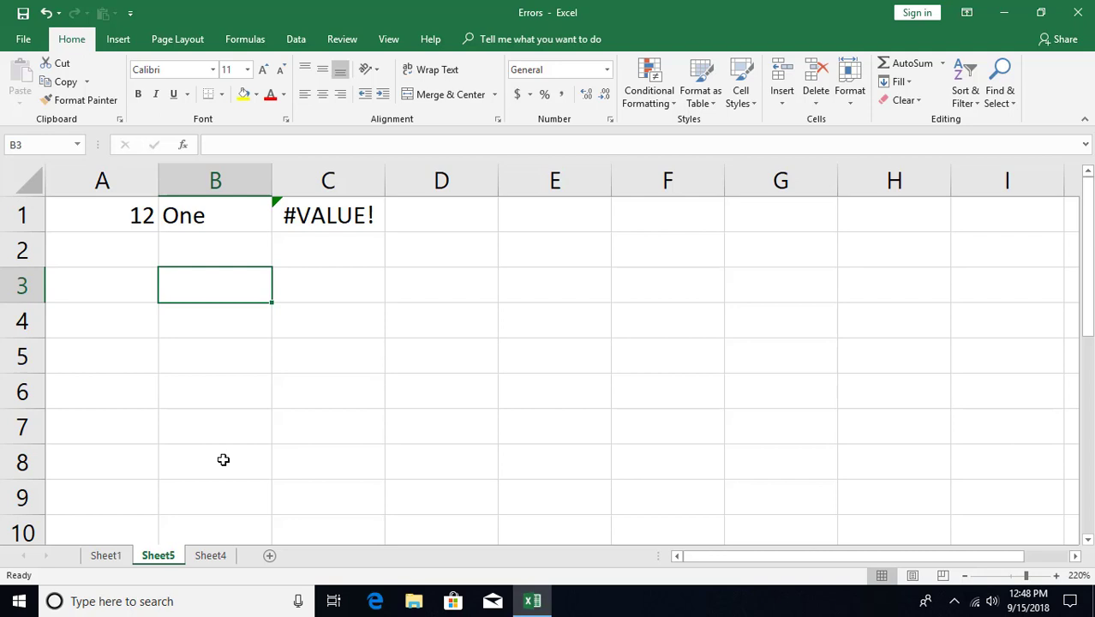
- Enter -10 in B3 and =ABS(B3) in C3, which returns 10
type("-10")
key("Tab")
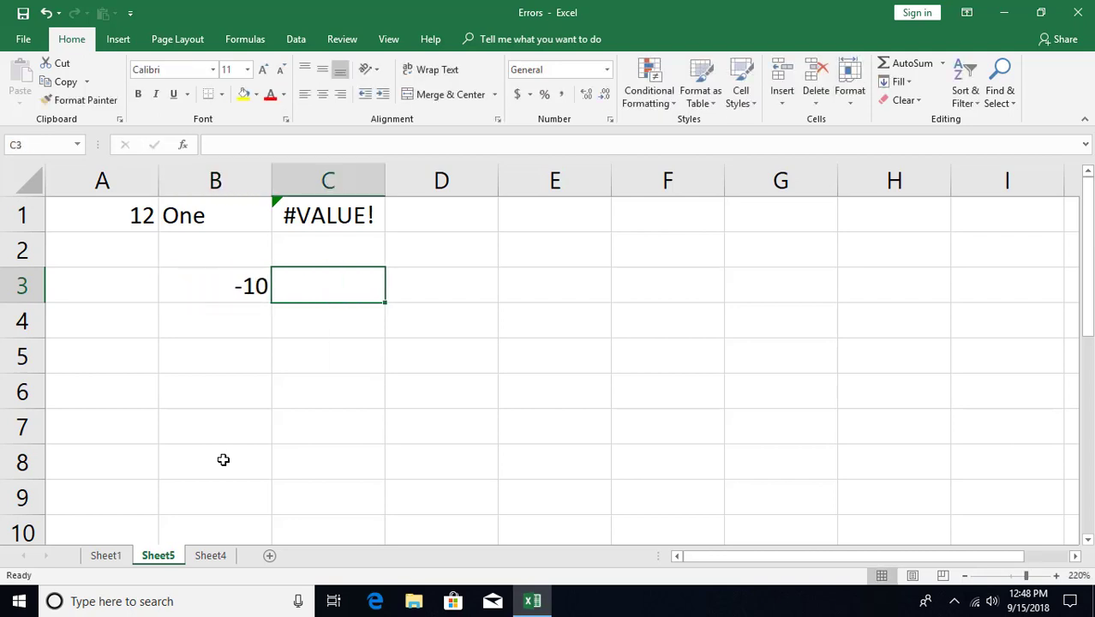
type("=abs")
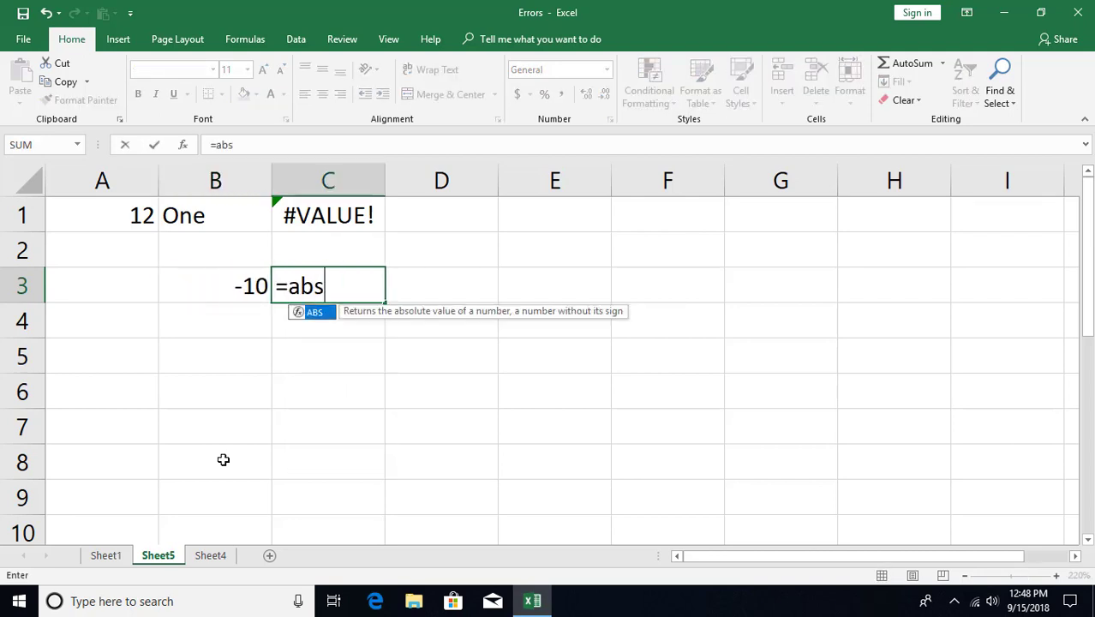
key("Tab")
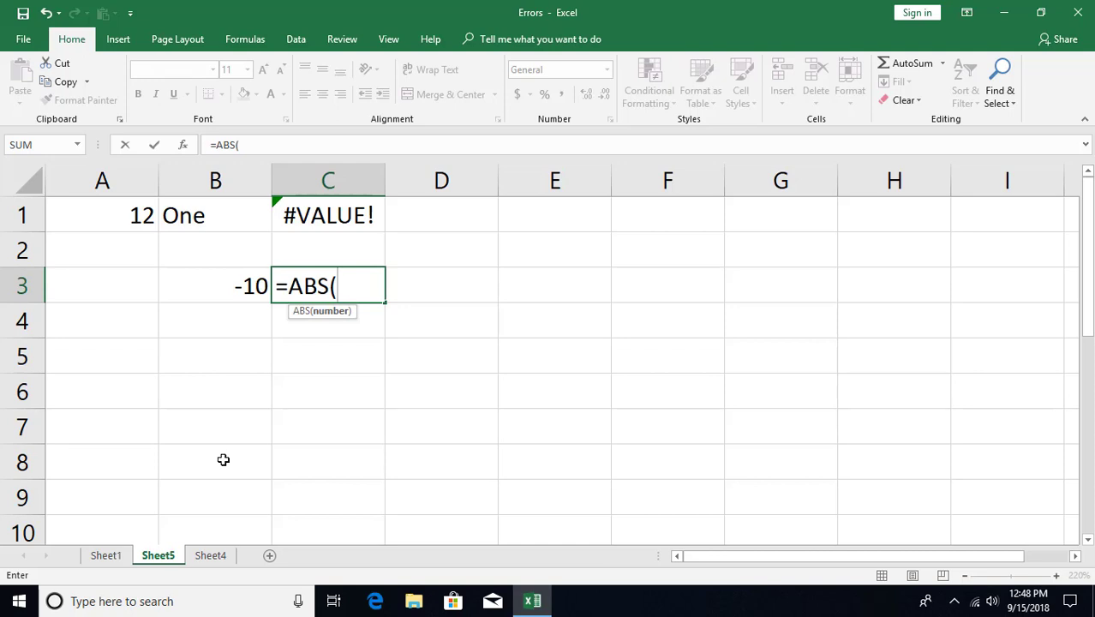
key("Left")
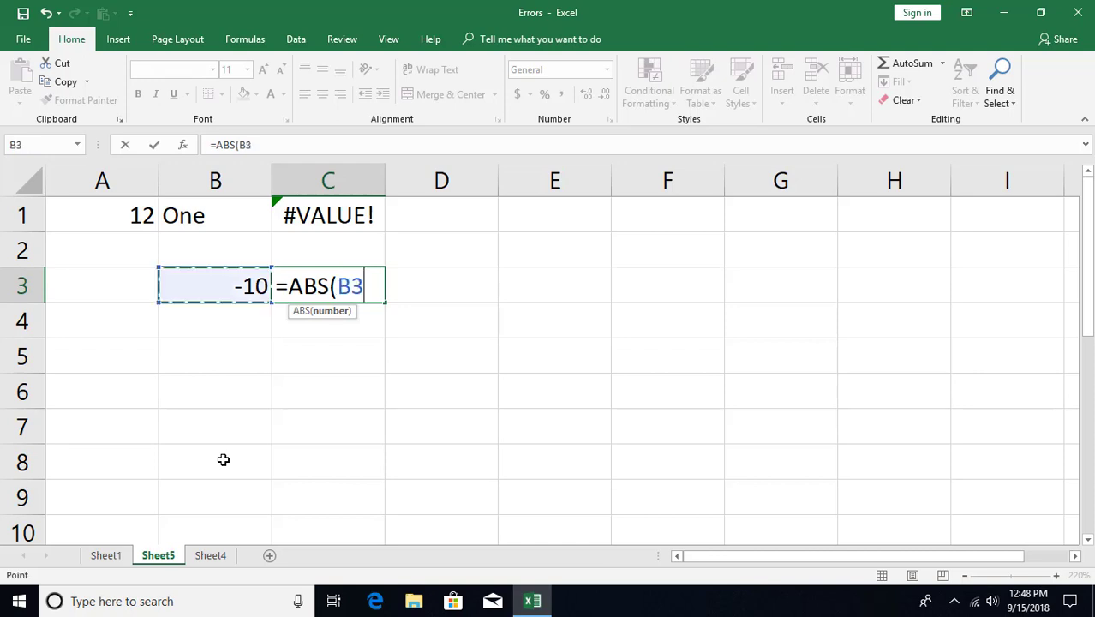
key("Return")
key("Up")
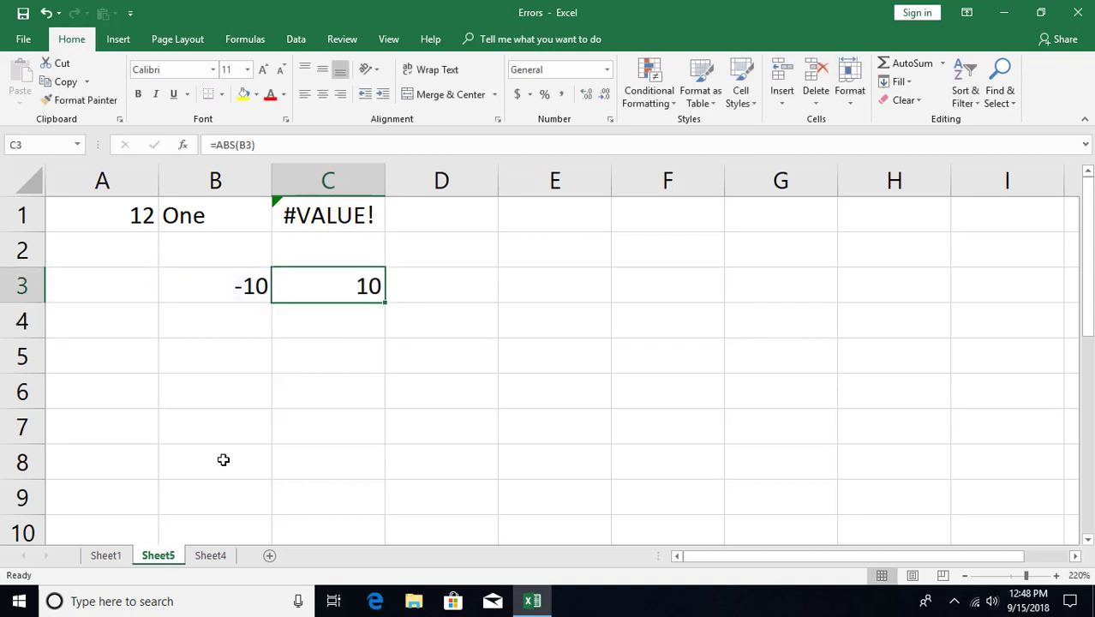
- Overwrite B3 with 'one' so C3 shows #VALUE!
key("Left")
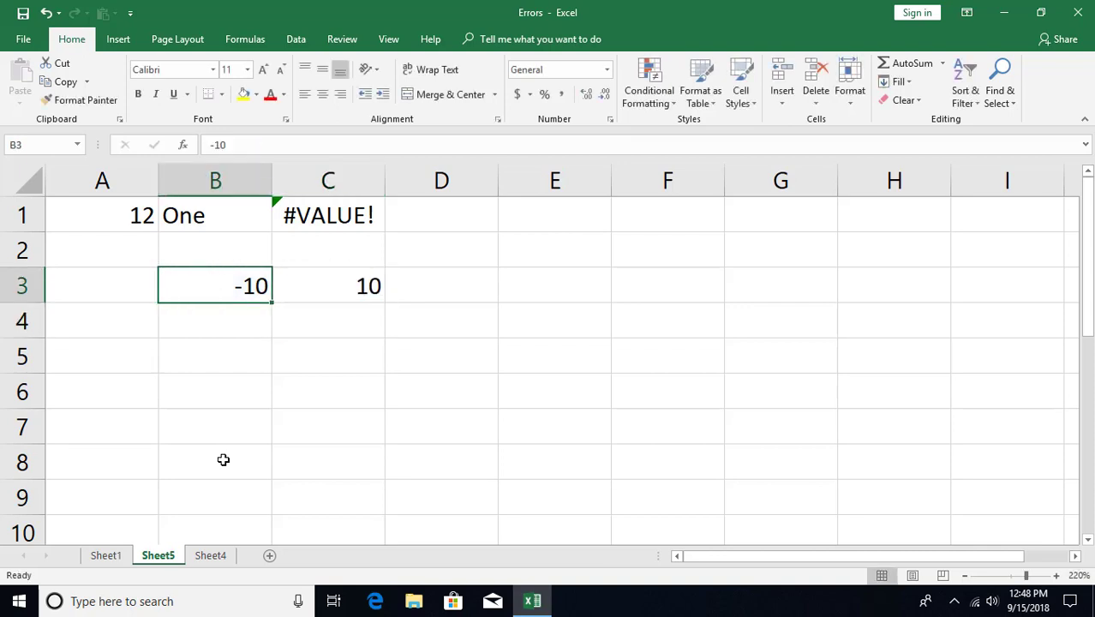
type("-")
key("BackSpace")
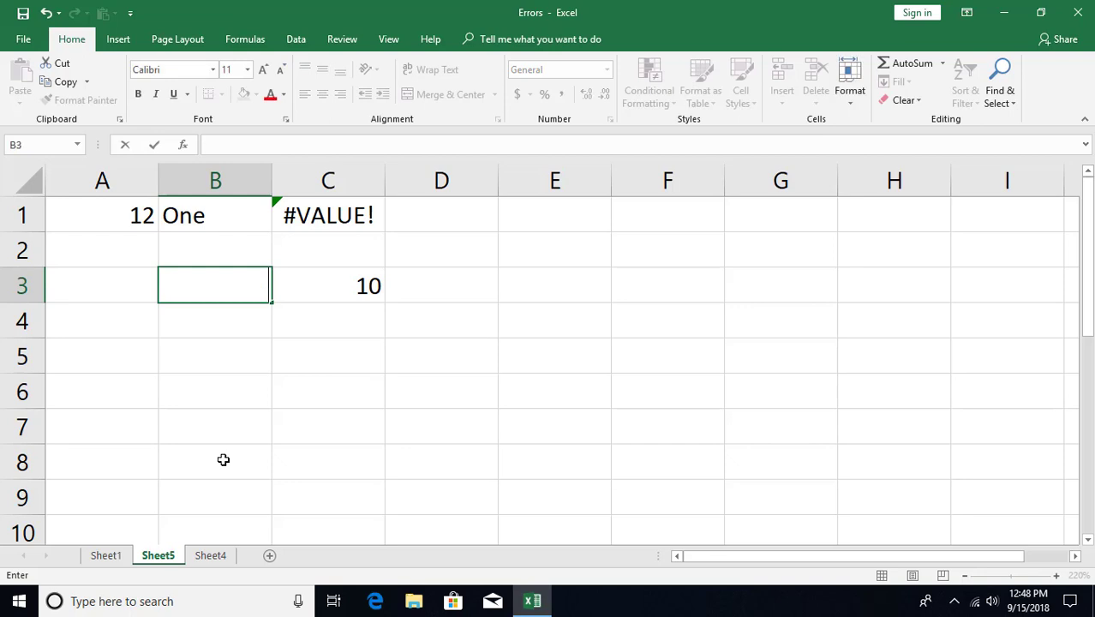
type("one")
key("Return")
key("Up")
key("Right")
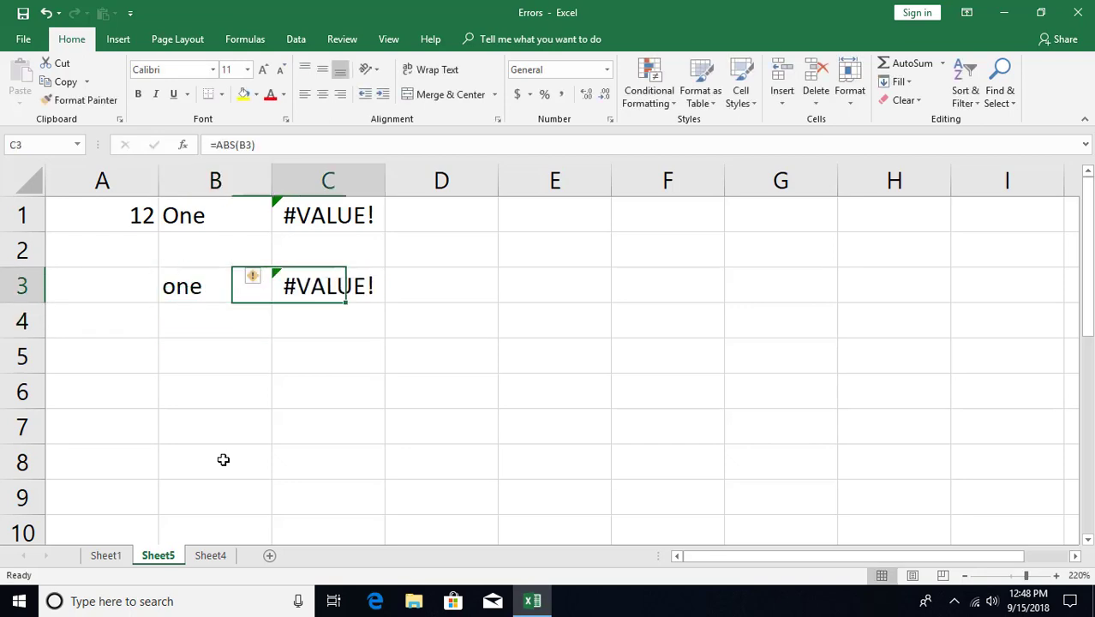
key("Down")
key("Down")
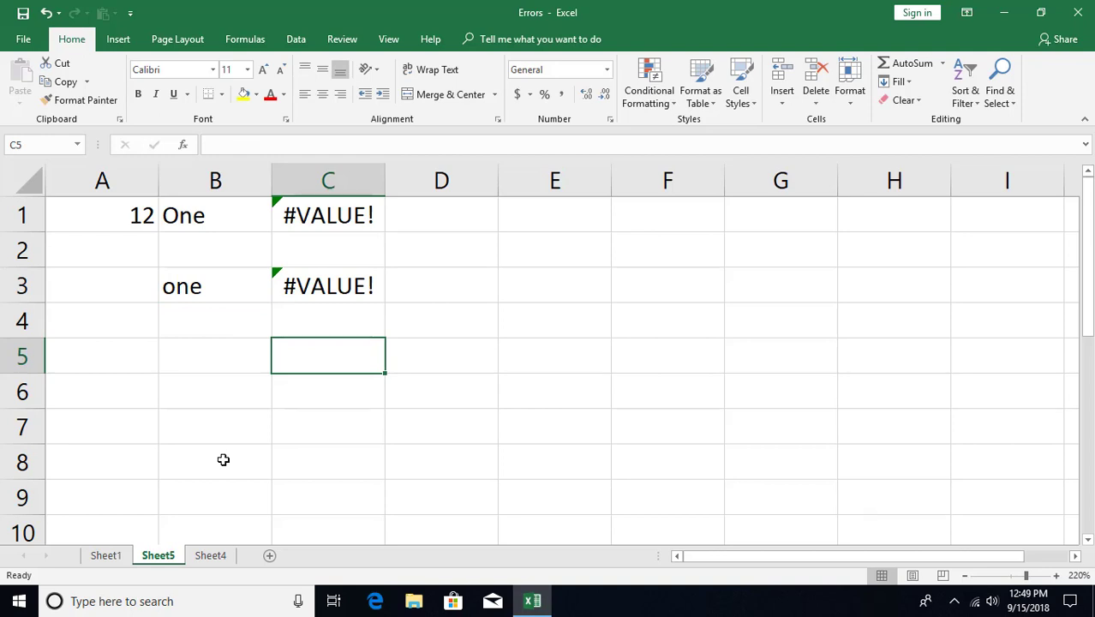
- Check #DIV/0! on Sheet1, then add Sheet6 and enter =1/0 in B2
left_click(105, 555)
left_click(102, 293)
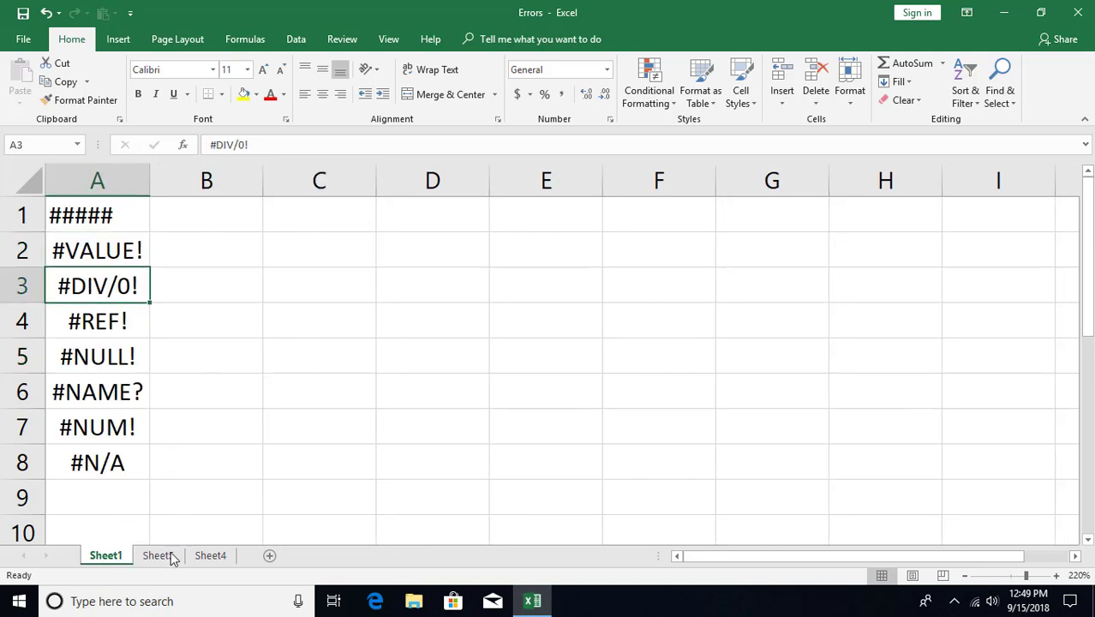
left_click(268, 557)
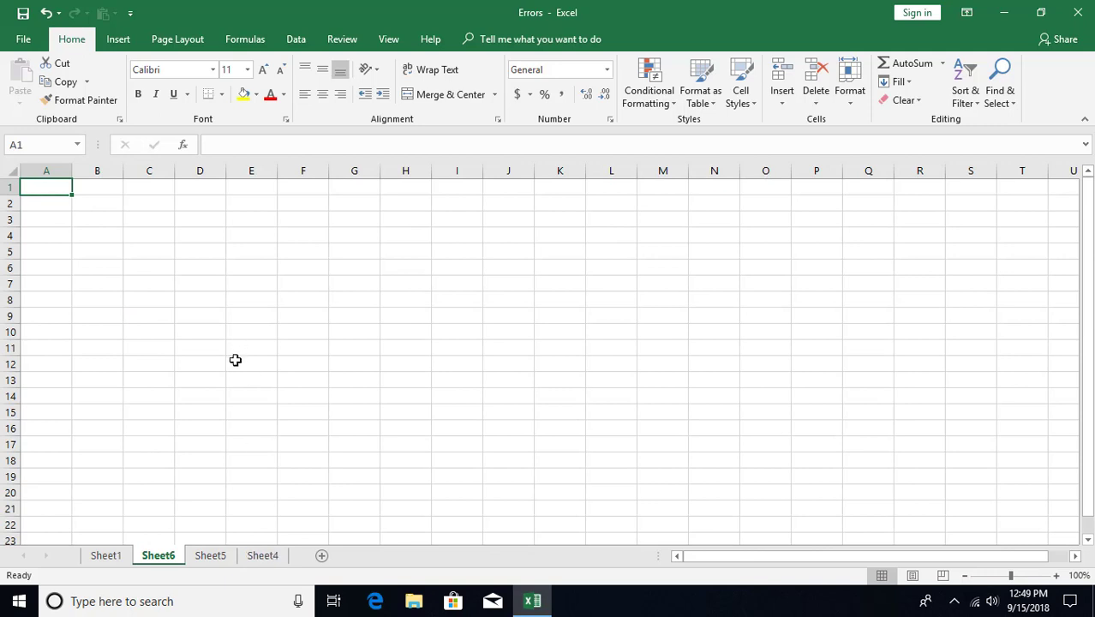
scroll(235, 364, "up", 7, "ctrl")
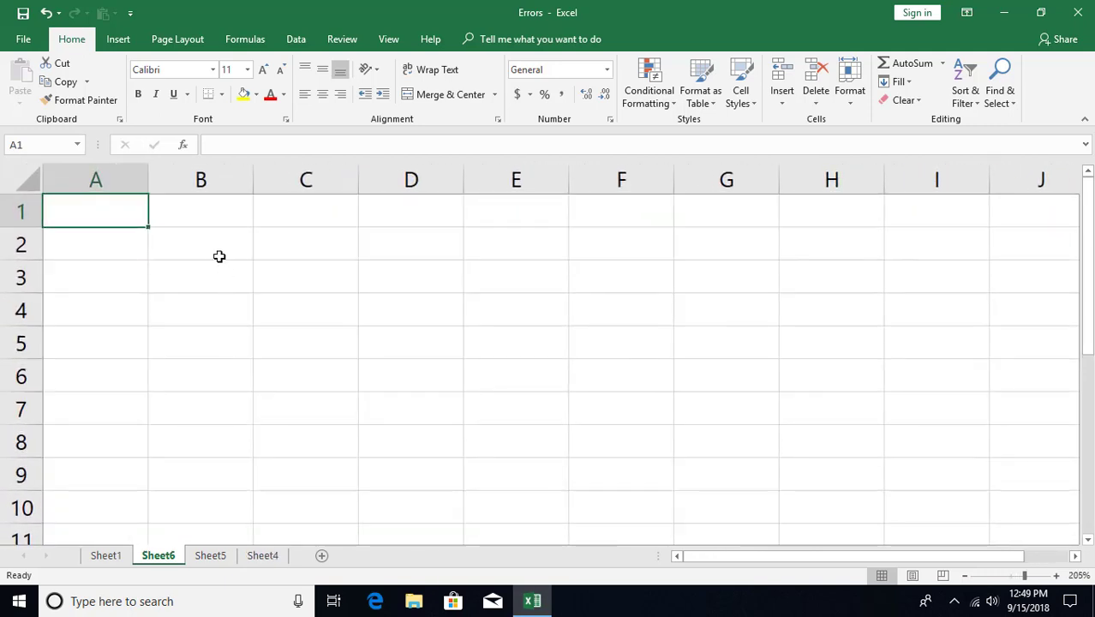
left_click(212, 247)
type("=")
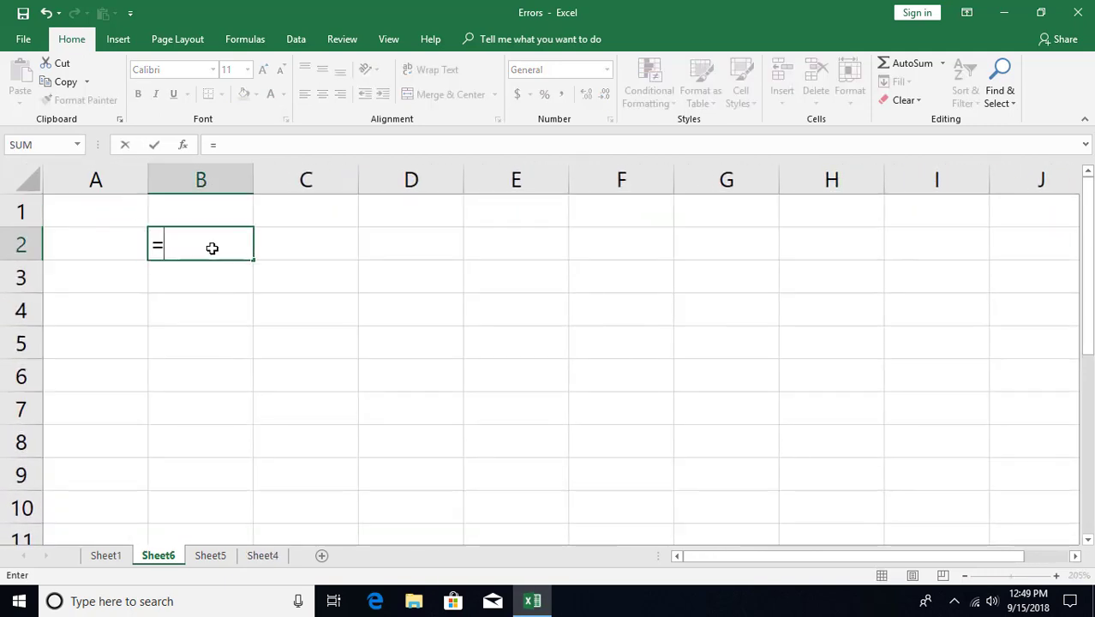
type("1/0")
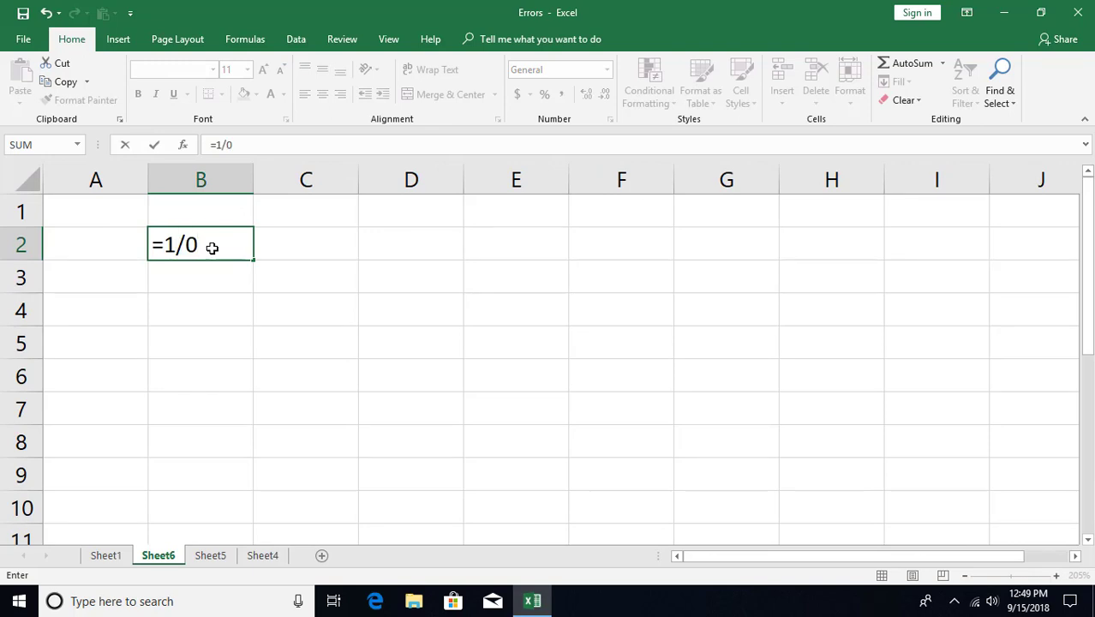
key("Return")
- Enter 1 in A4 and 0 in A5
key("Down")
key("Left")
type("1")
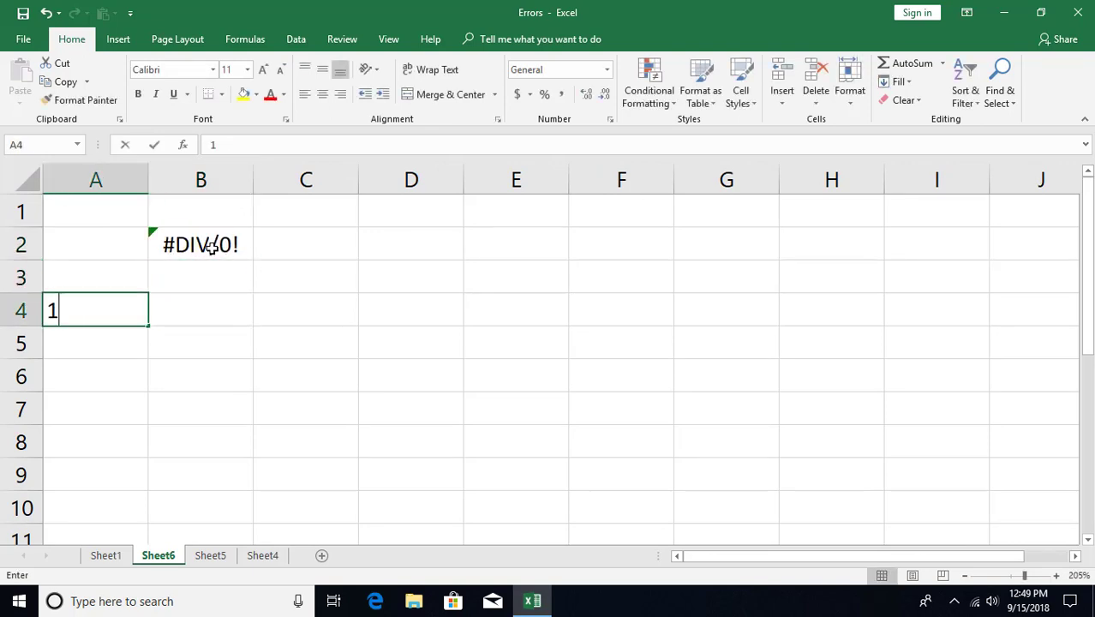
key("Return")
type("0")
key("Tab")
- Enter =A4/A5 in B5, which returns #DIV/0!
type("=")
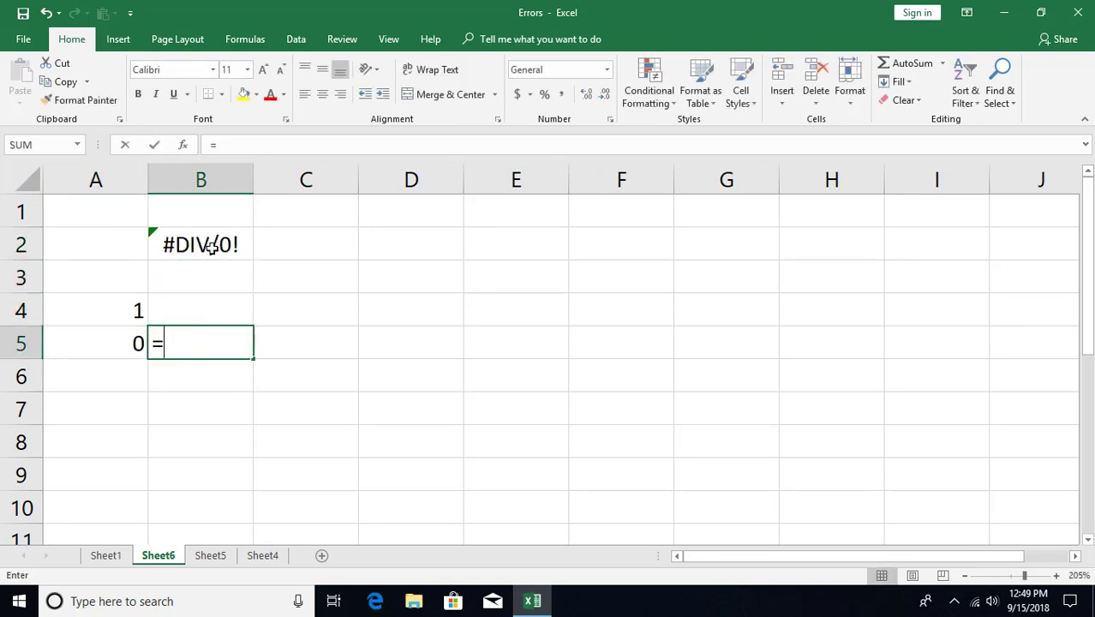
key("Up")
key("Left")
type("/")
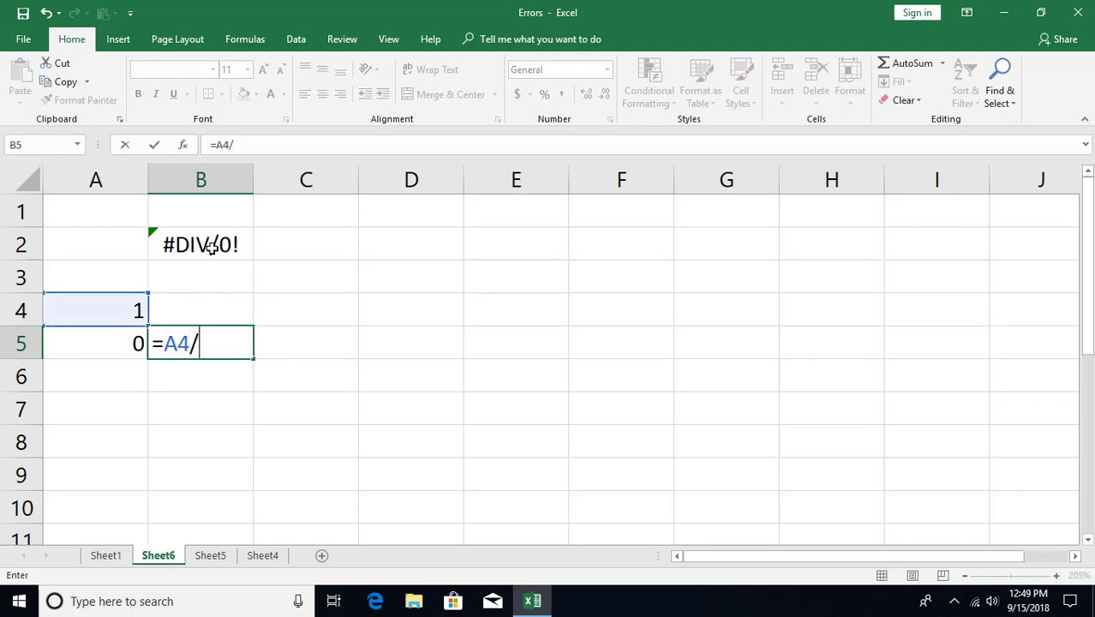
key("Left")
key("Return")
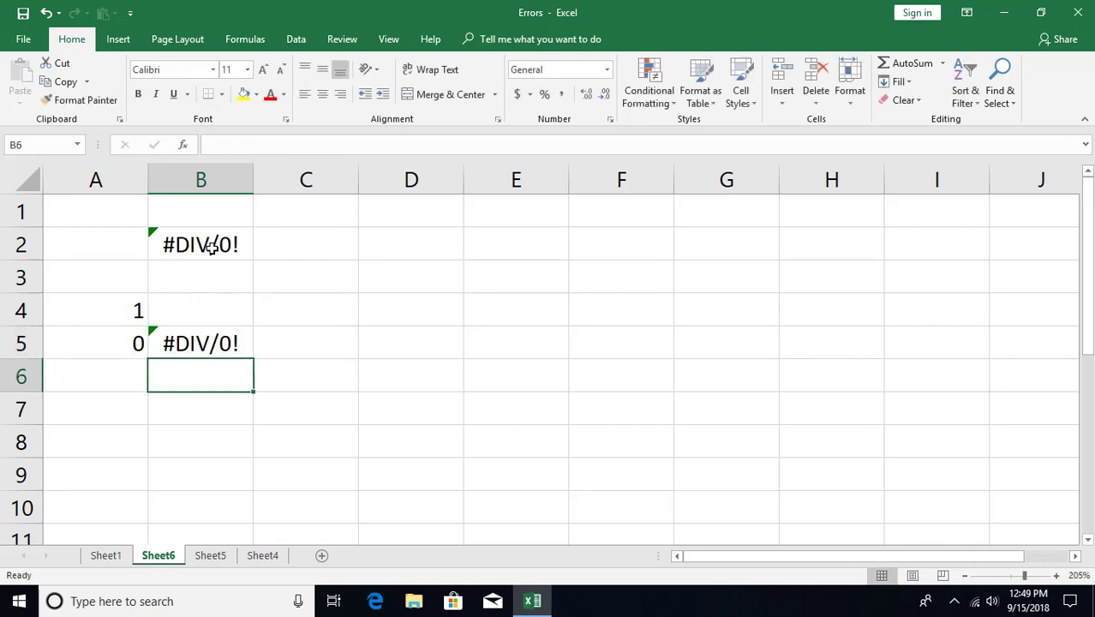
key("Down")
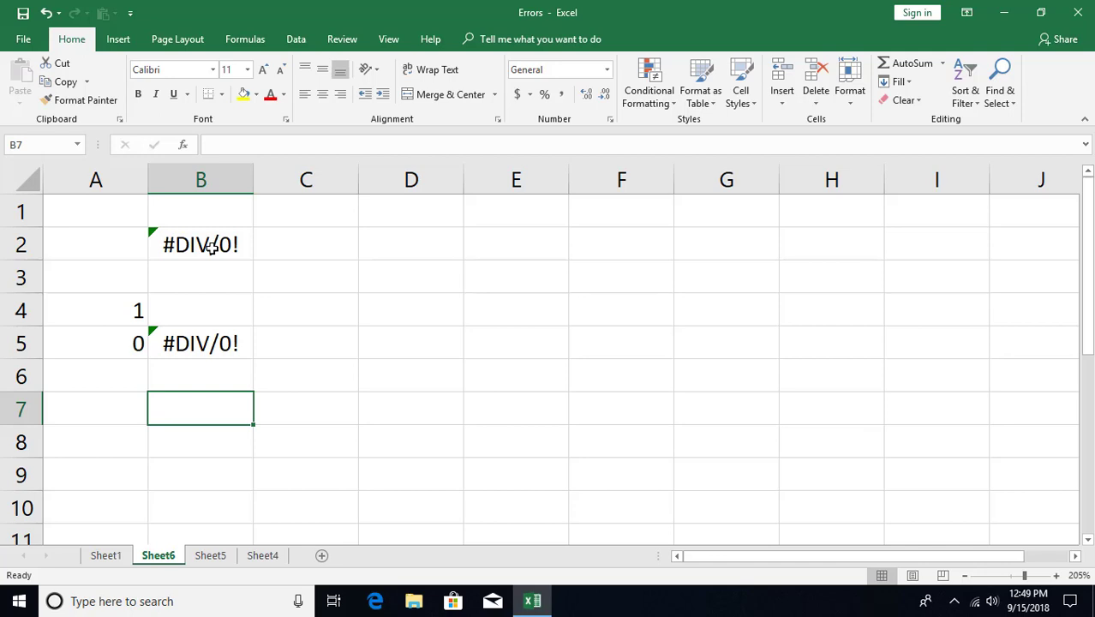
- Enter =QUOTIENT(A4,A5) in B6, which returns #DIV/0!
key("Up")
type("=q")
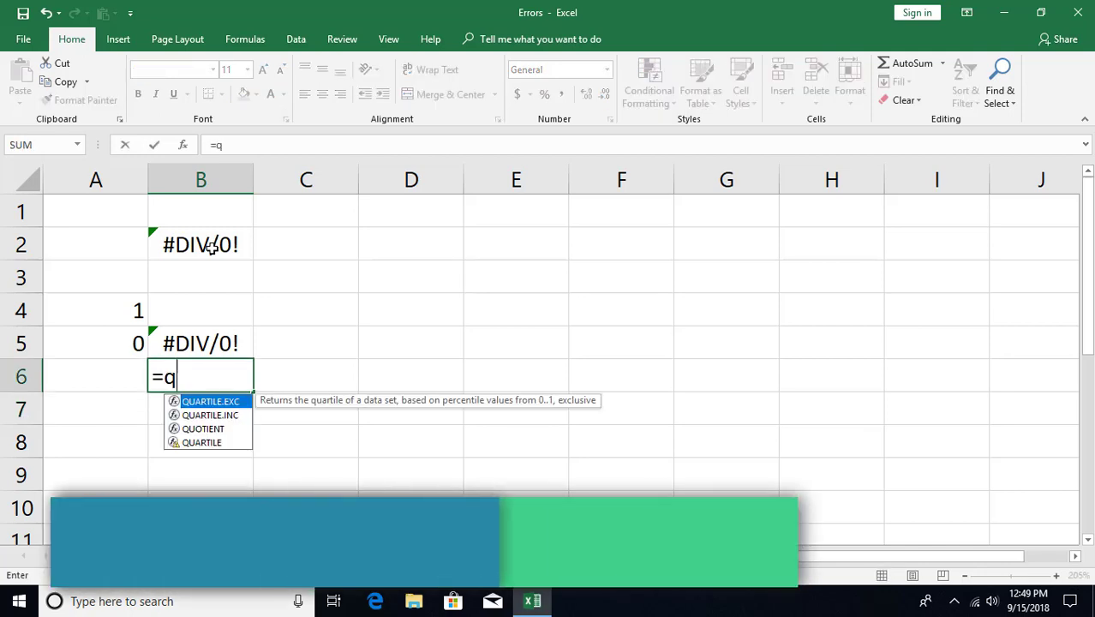
type("u")
key("Down")
key("Down")
key("Tab")
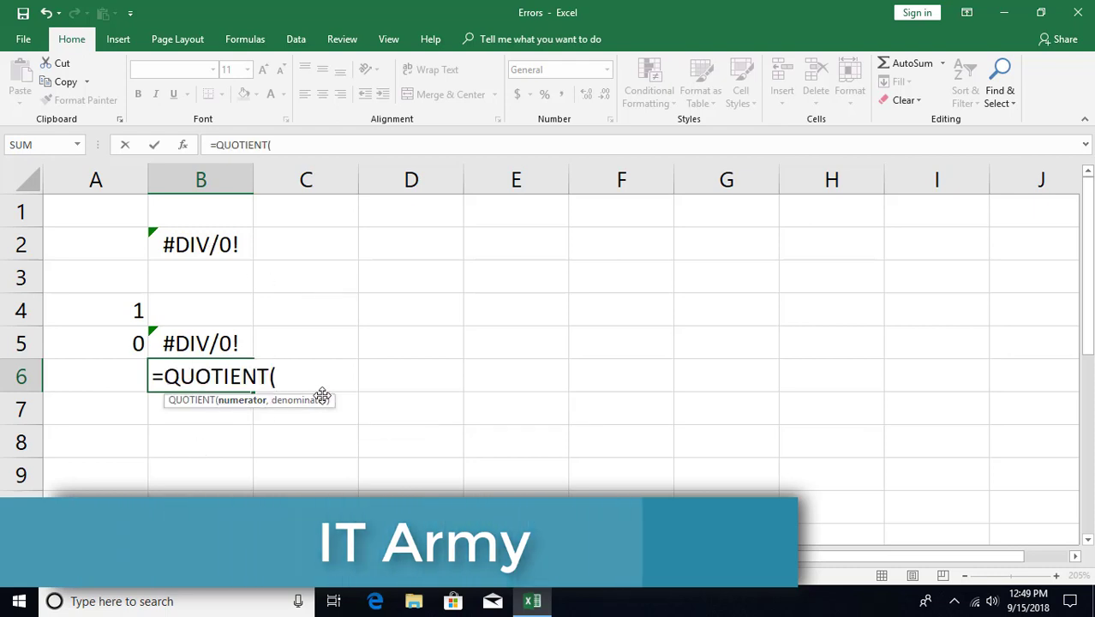
key("Up")
key("Up")
key("Up")
key("Down")
key("Left")
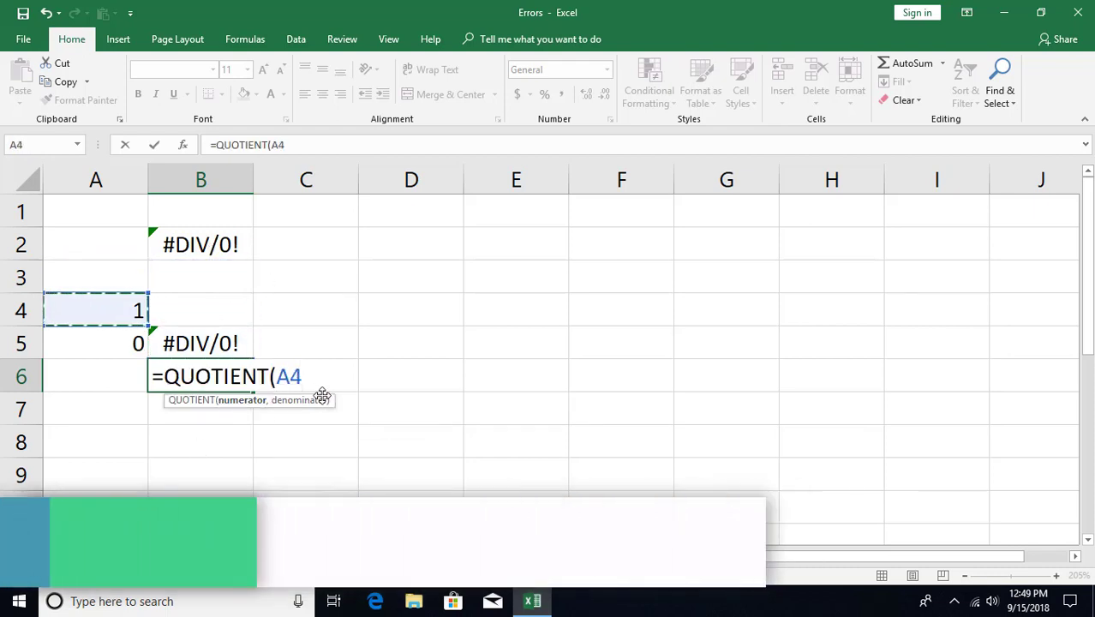
type(",")
key("Up")
key("Left")
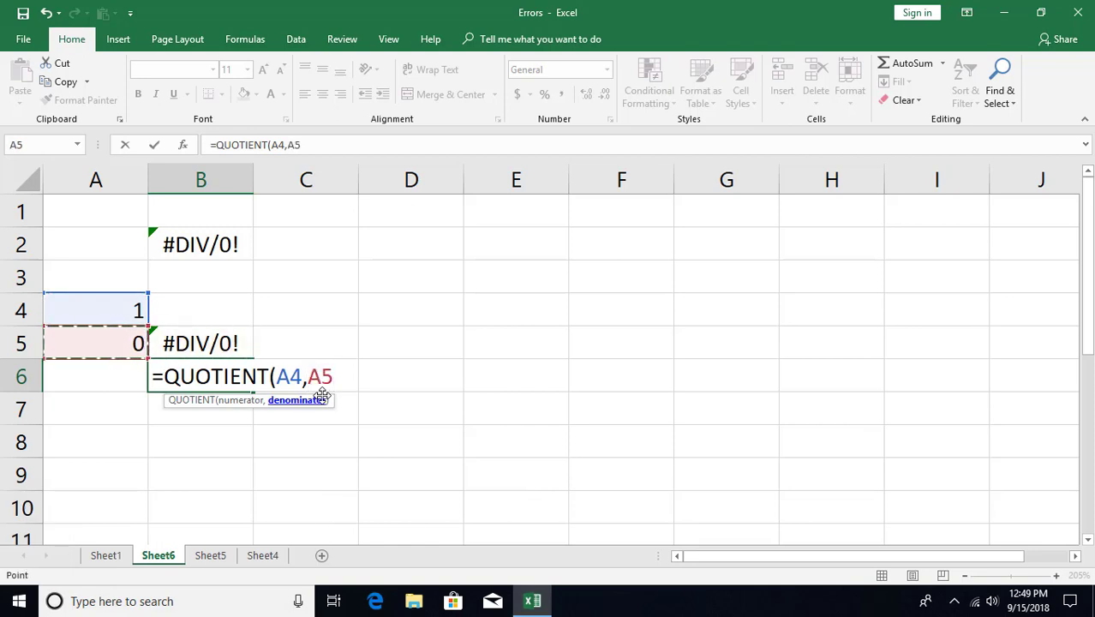
key("Return")
key("Up")
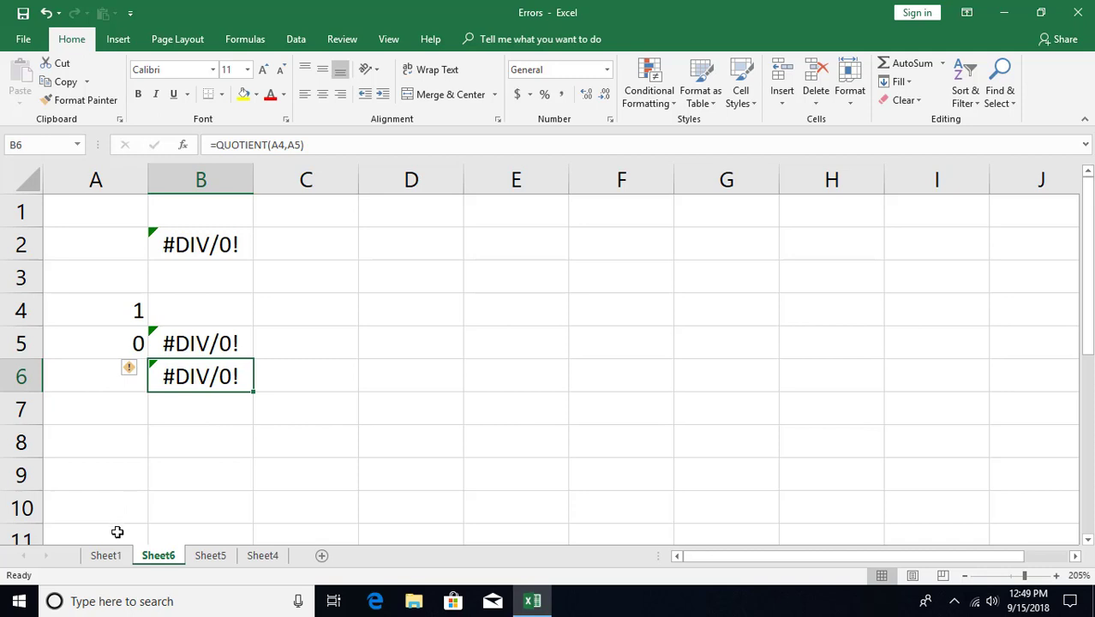
- Go back to Sheet1's error list and select the #REF! entry in A4
left_click(107, 556)
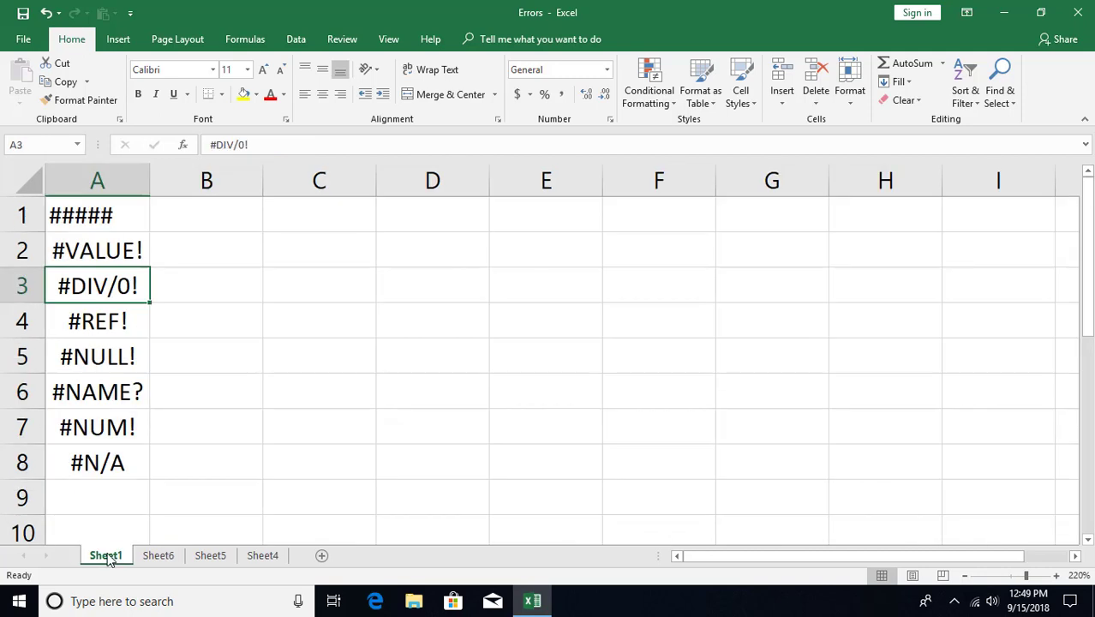
left_click(114, 332)
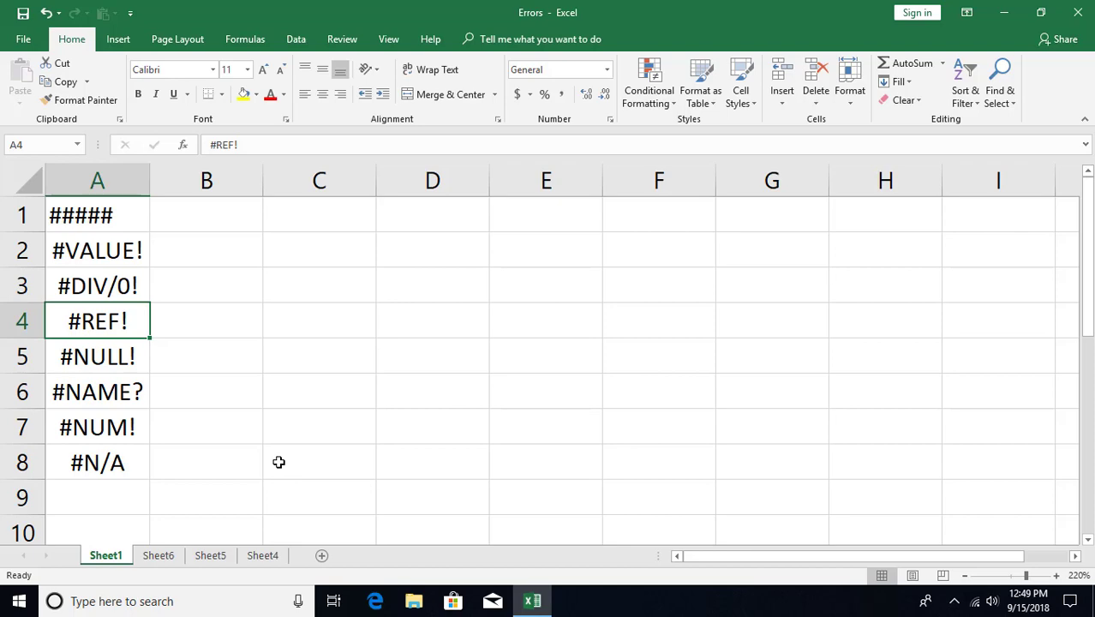
- Add Sheet7 and enter 1 in A1 and 10 in B1
left_click(322, 556)
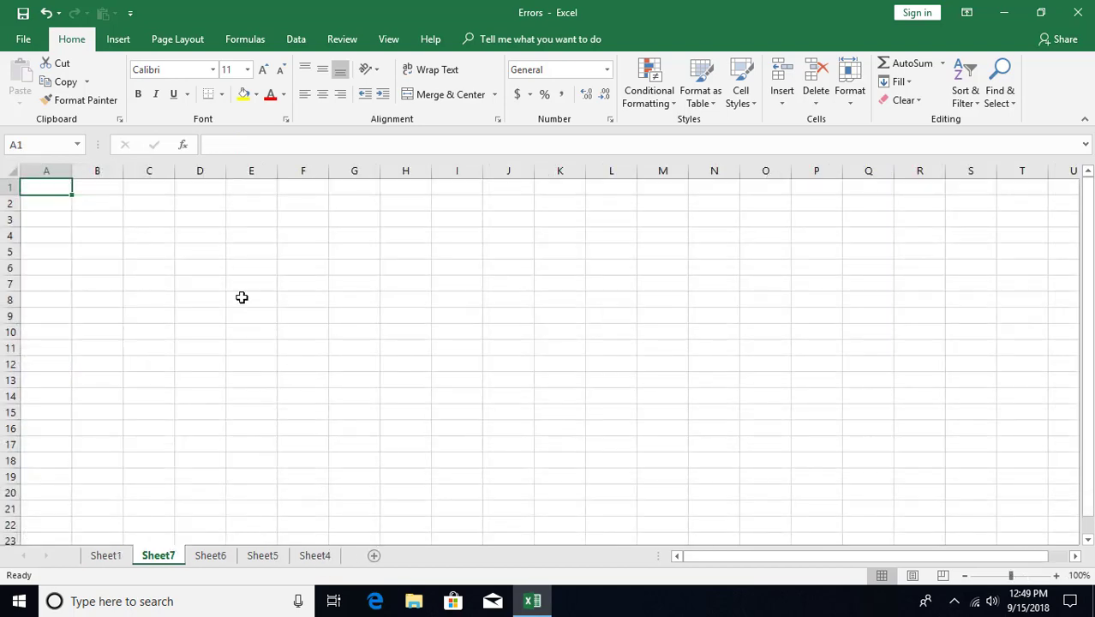
scroll(242, 298, "up", 8)
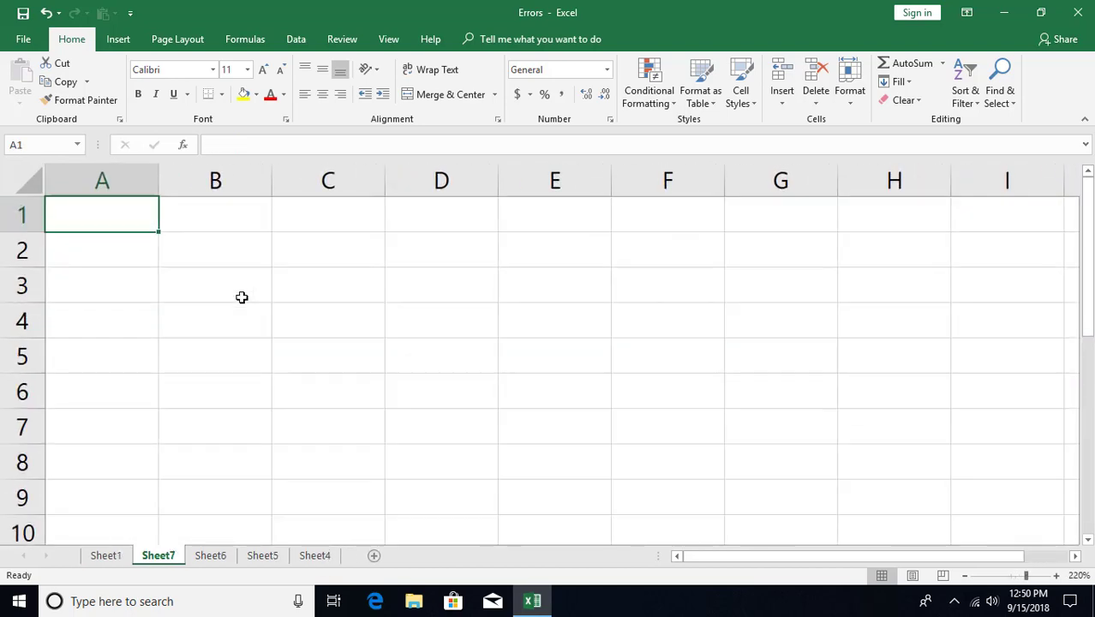
type("1")
key("Tab")
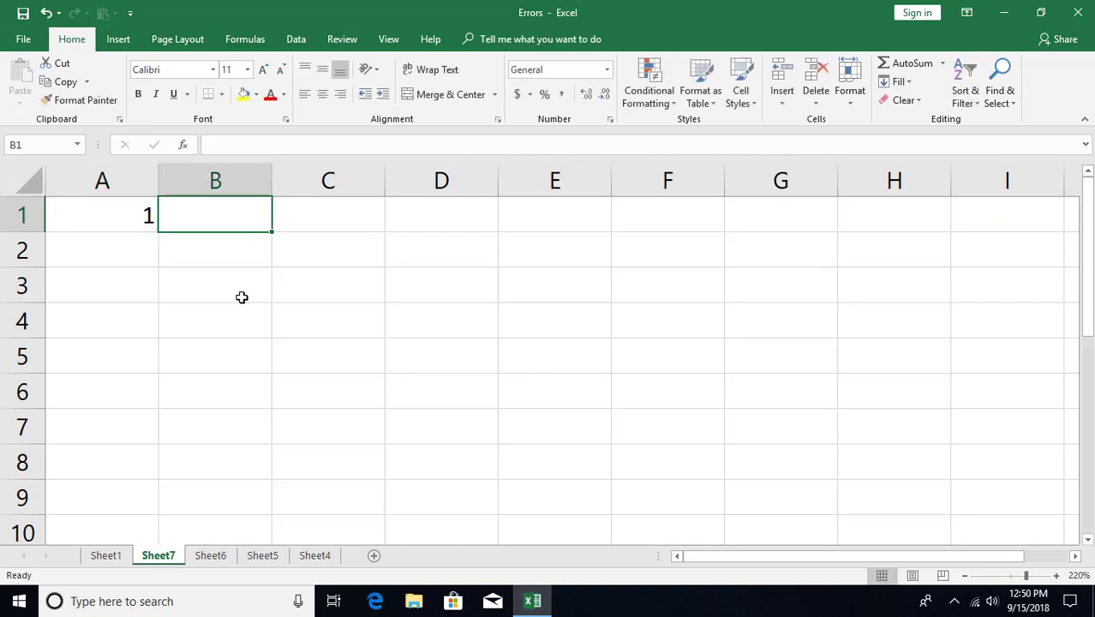
type("b")
key("BackSpace")
type("10")
key("Tab")
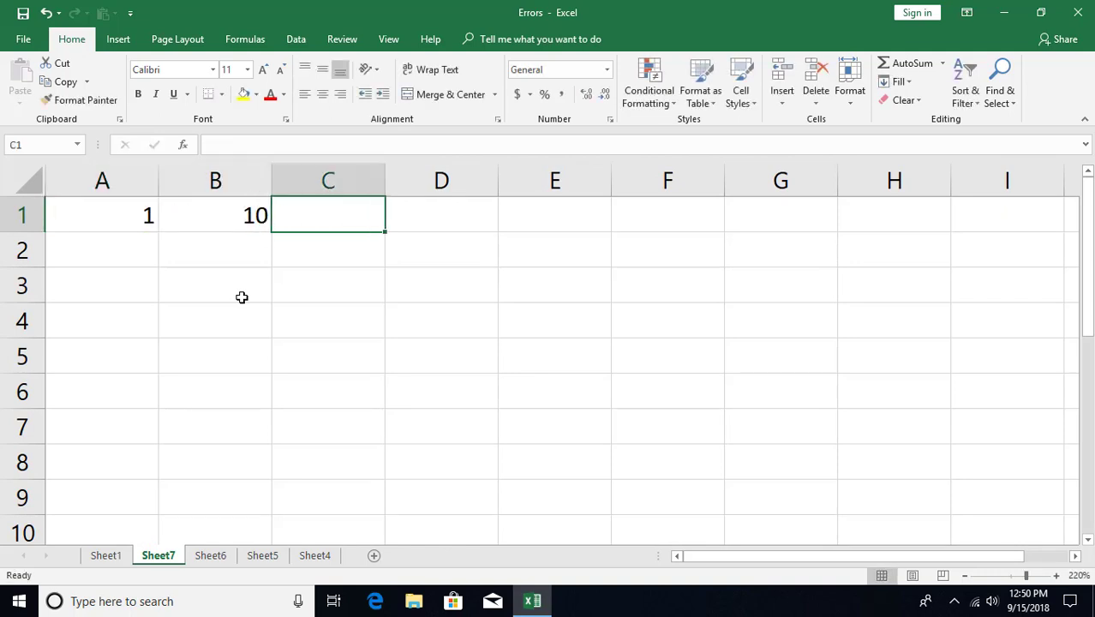
- Sum the two values in C1 with the formula =A1+B1
type("=")
key("Left")
key("Left")
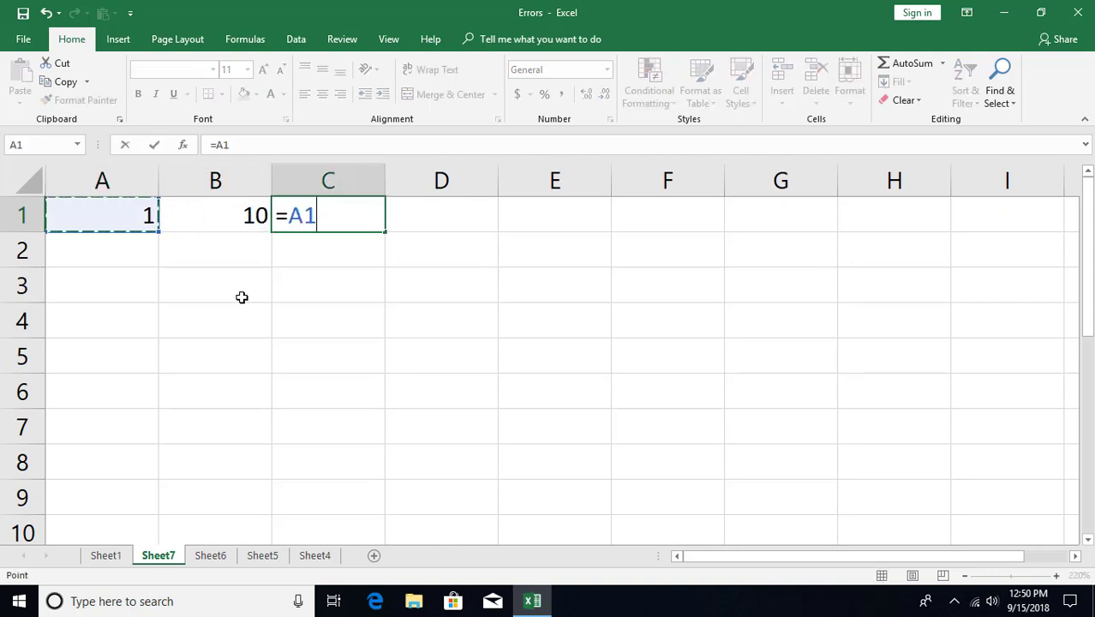
type("+")
key("Left")
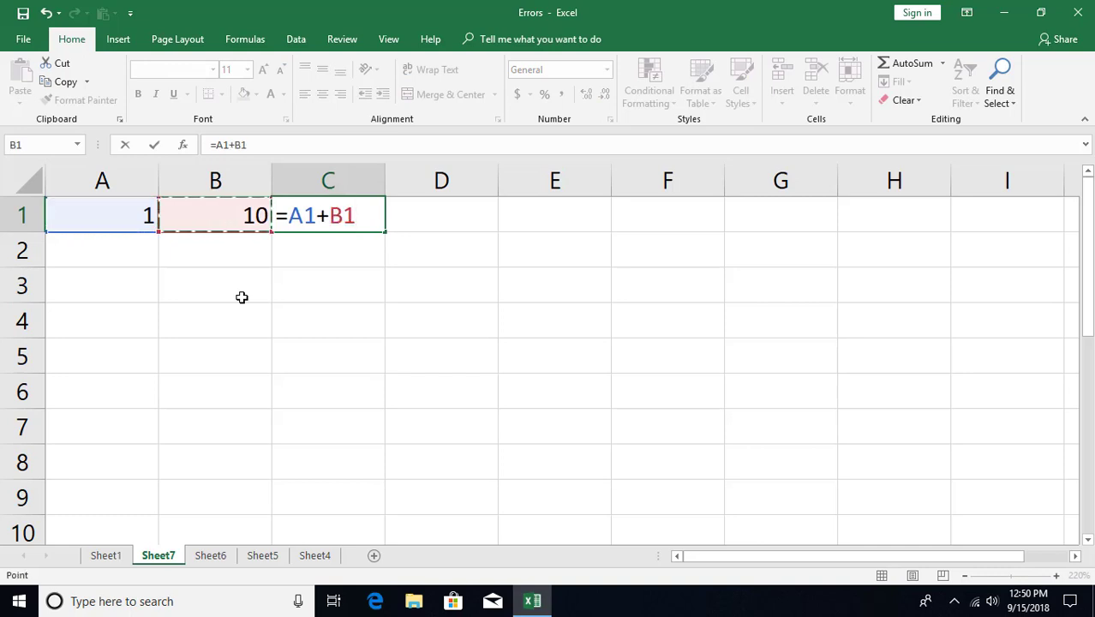
key("Return")
key("Up")
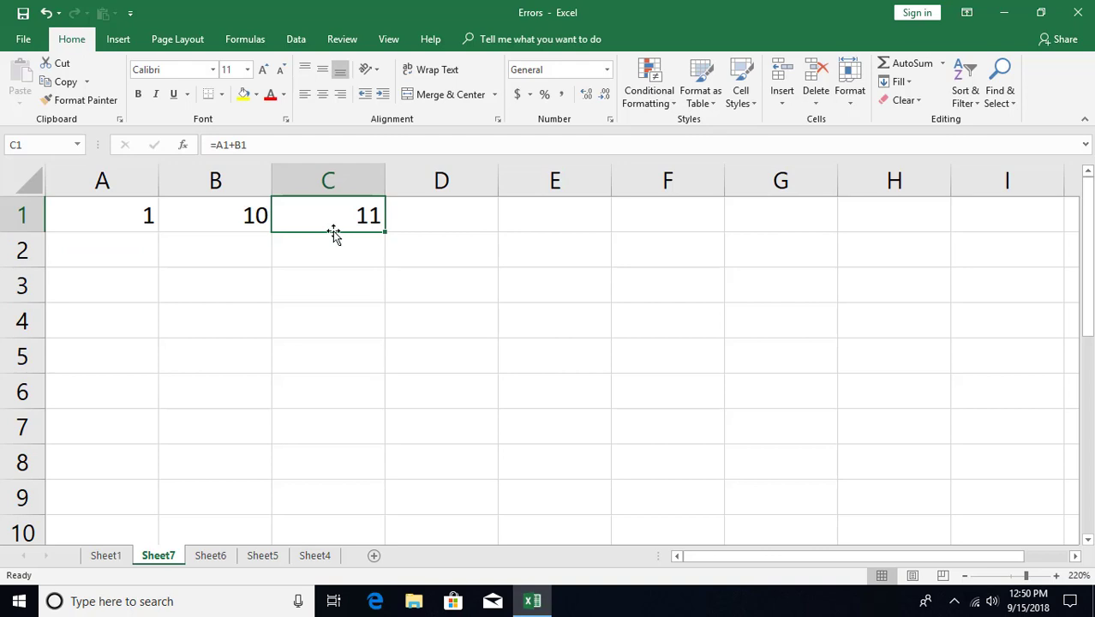
- Delete column B so the sum formula shows #REF!
left_click(241, 217)
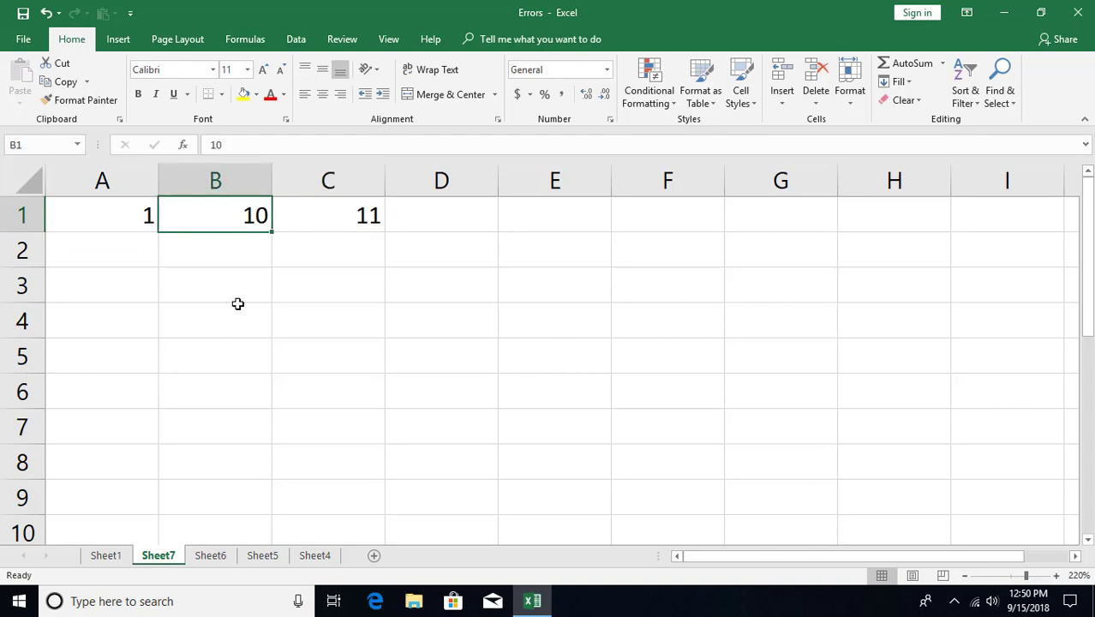
right_click(216, 180)
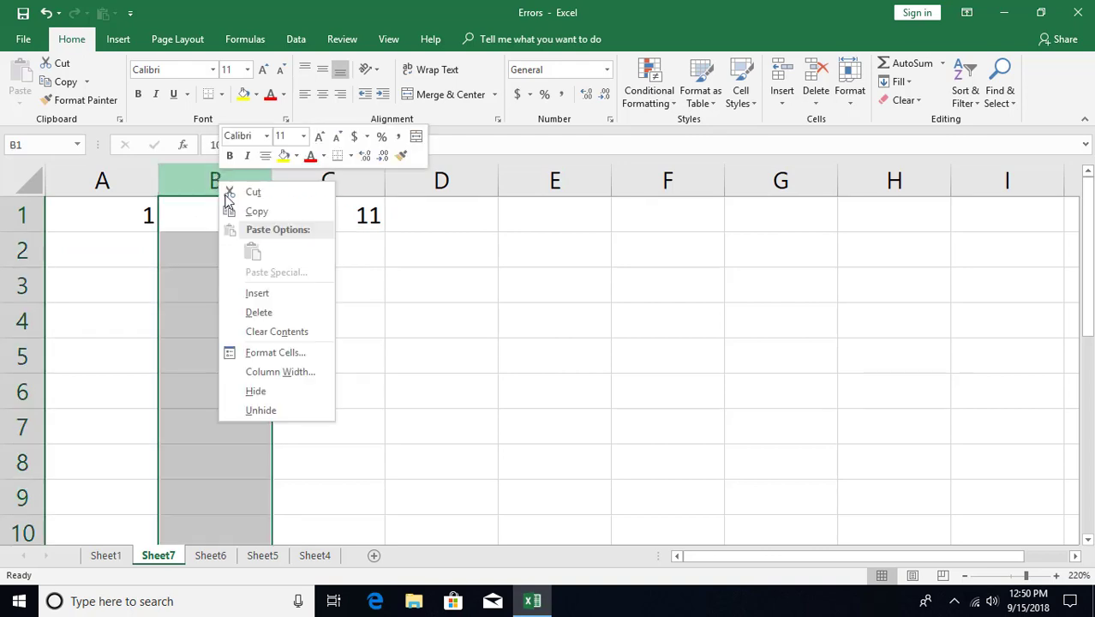
left_click(255, 310)
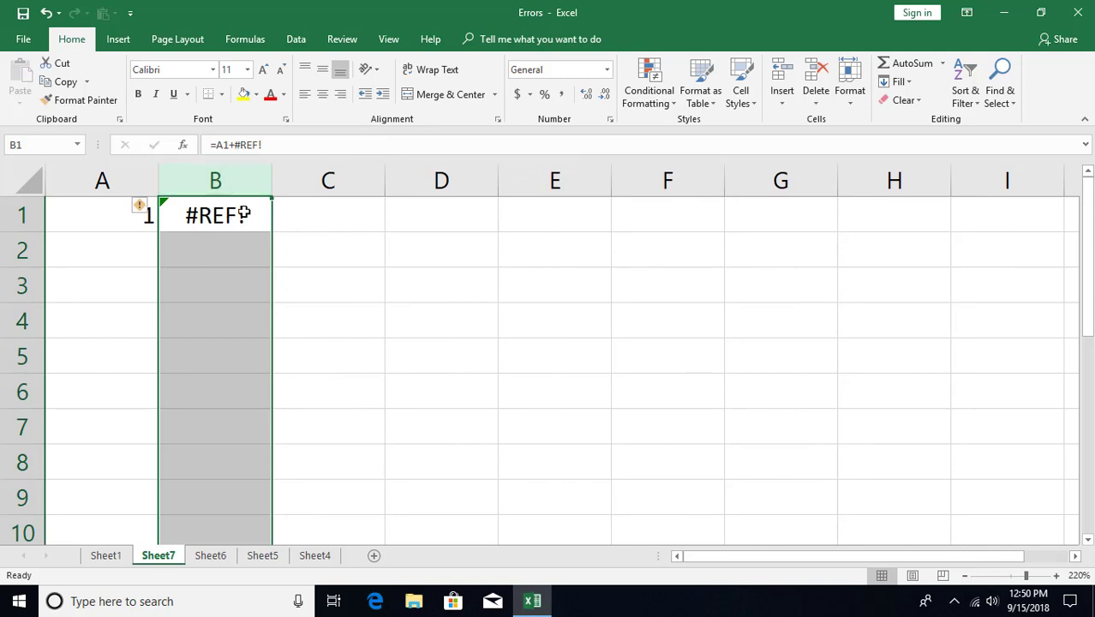
- Enter 12 in A4, 4 in B4, and =A4+B4 in C4, giving 16
left_click(213, 308)
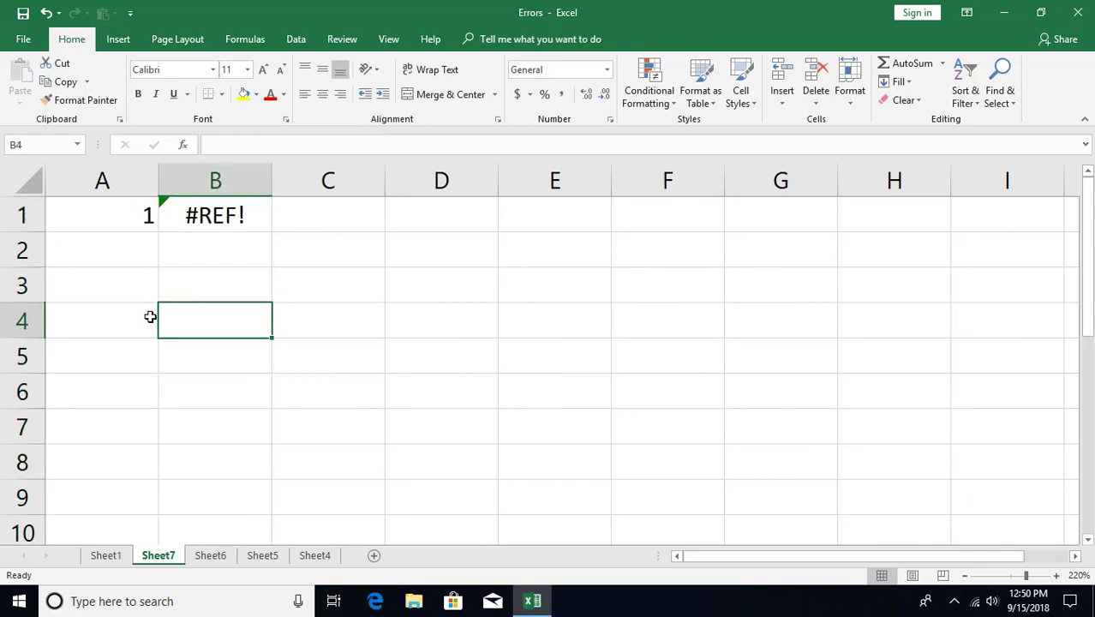
left_click(150, 317)
type("12")
key("Tab")
type("4")
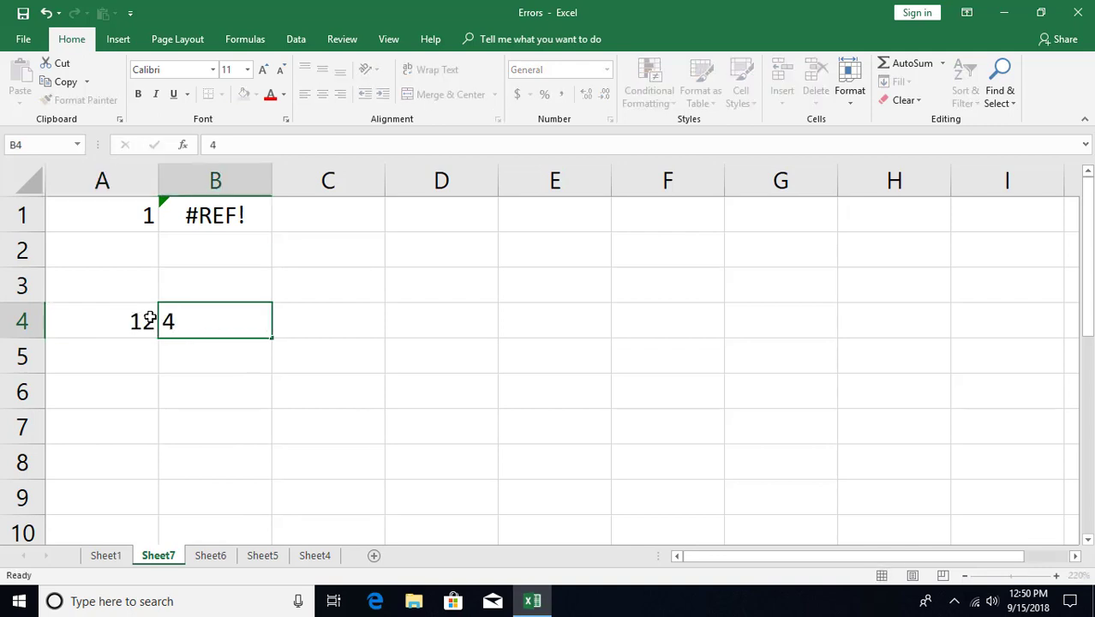
key("Tab")
type("=")
left_click(149, 320)
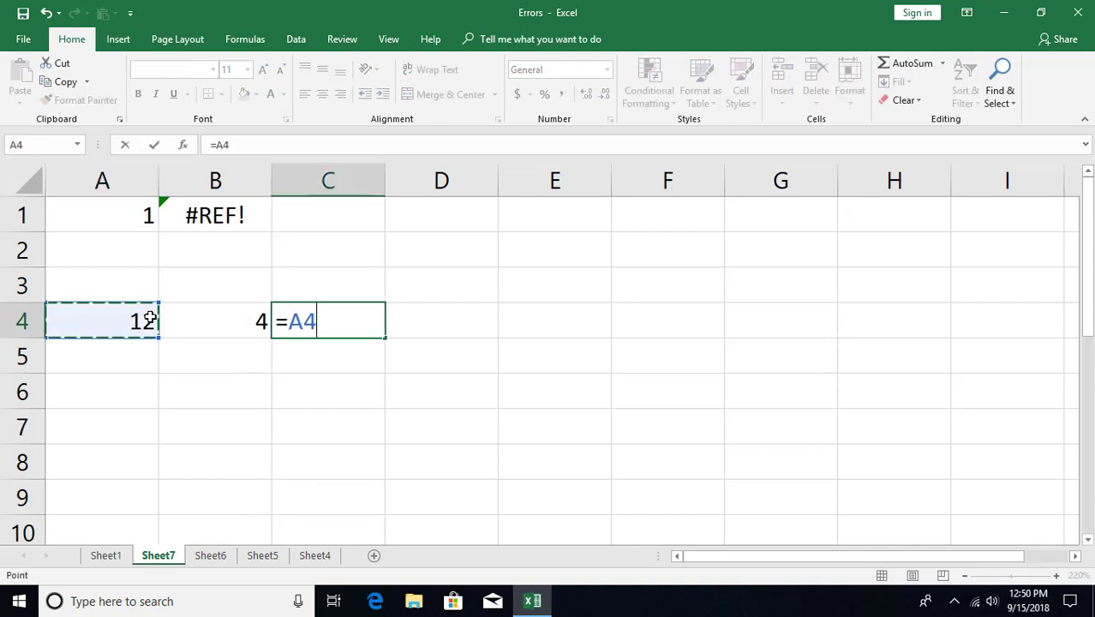
type("+")
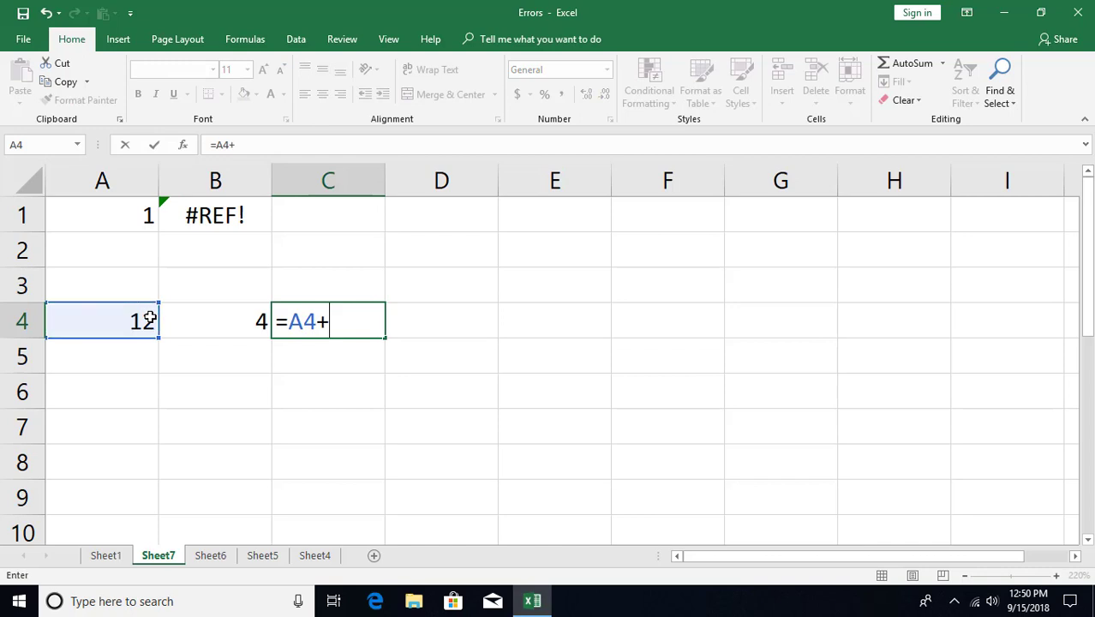
key("Left")
key("Return")
key("Up")
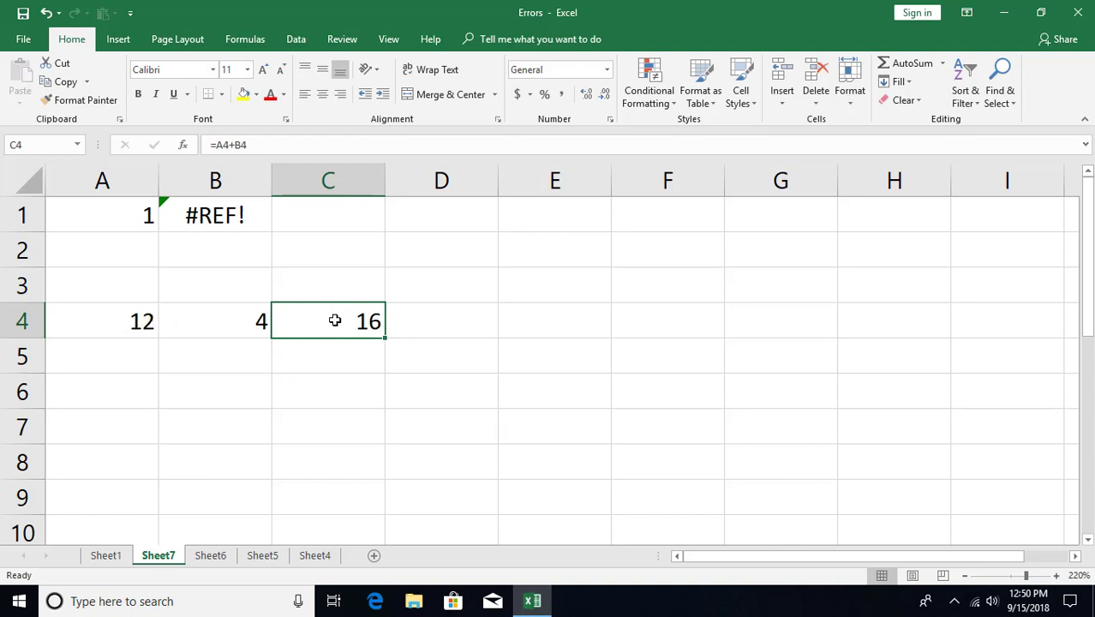
- Copy the C4 formula into B6, where it becomes =#REF!+A6 and shows #REF!
key("ctrl+c")
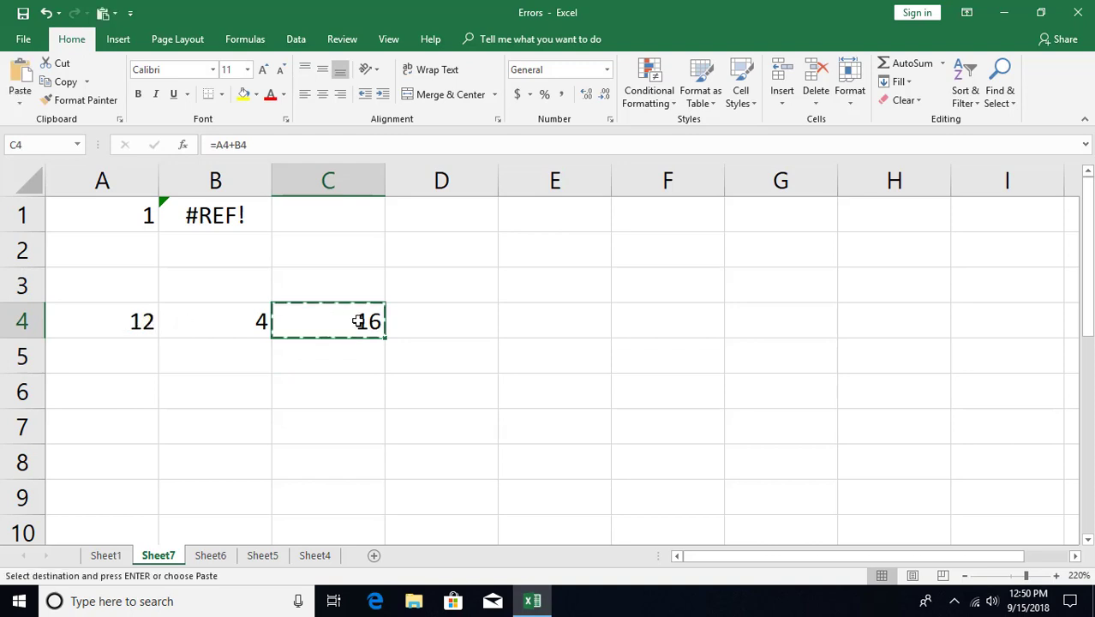
left_click(192, 396)
key("ctrl+v")
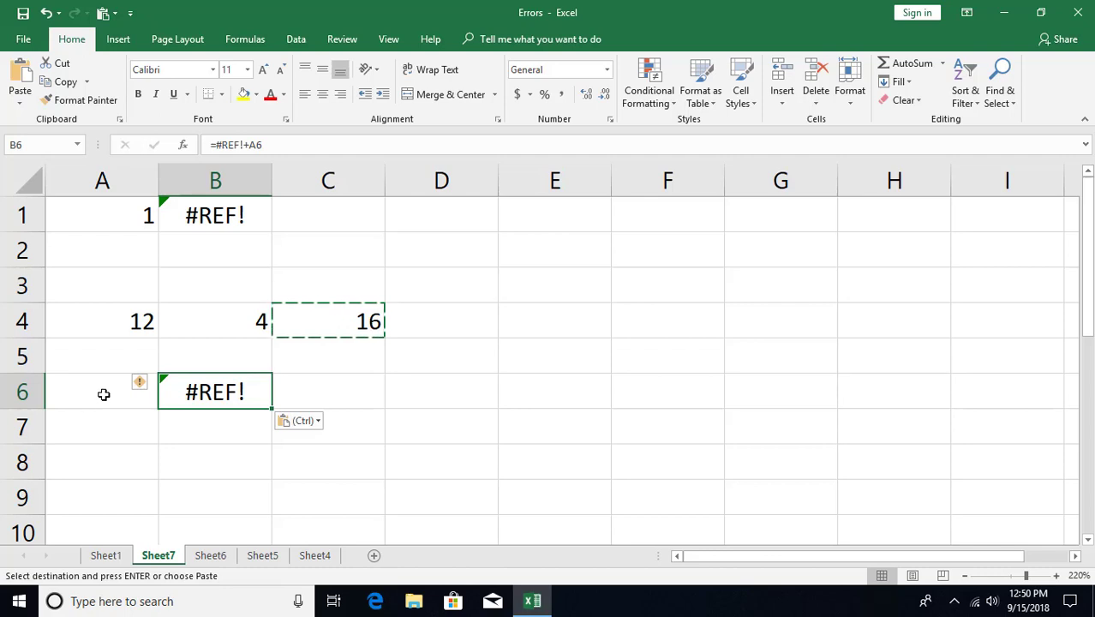
double_click(202, 392)
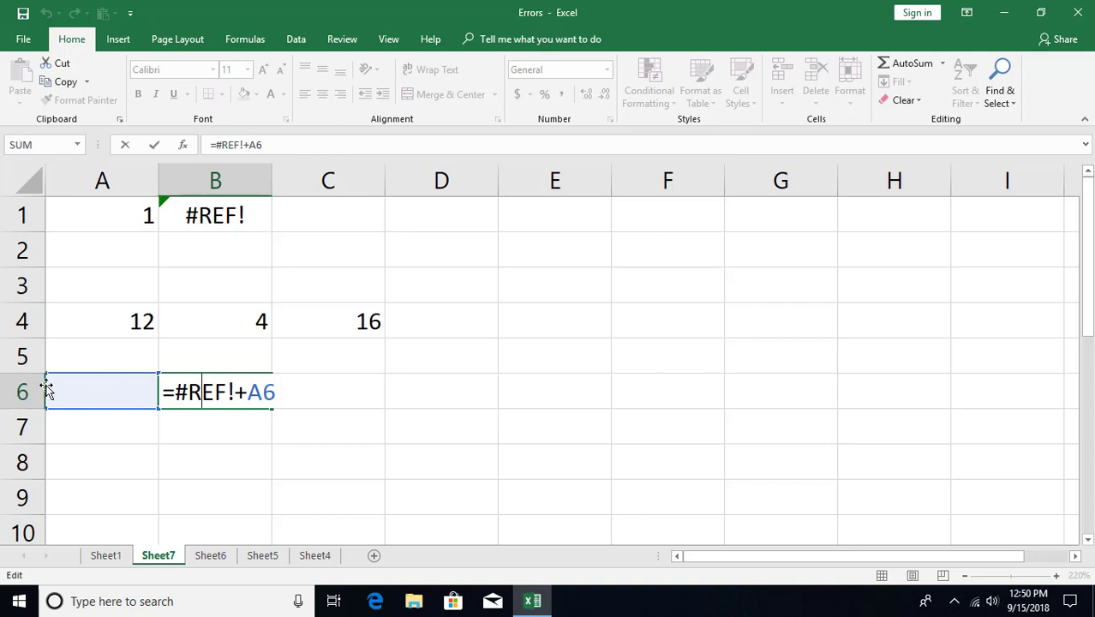
key("Return")
left_click(229, 395)
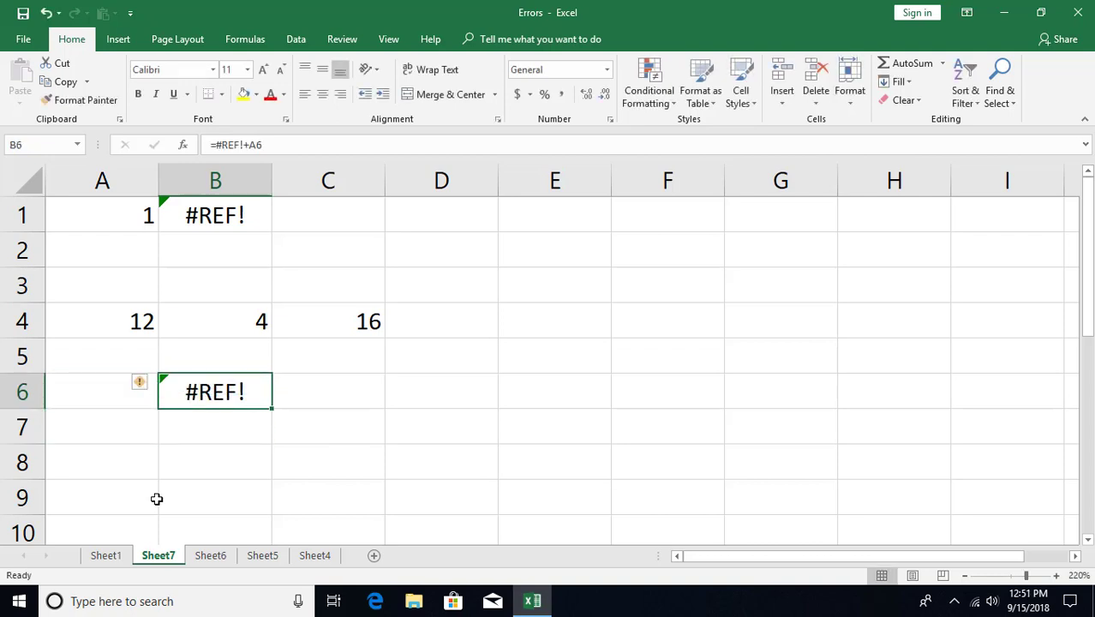
- Select the #NULL! entry on Sheet1, then add Sheet8 and fill A1:C7 with 1
left_click(105, 555)
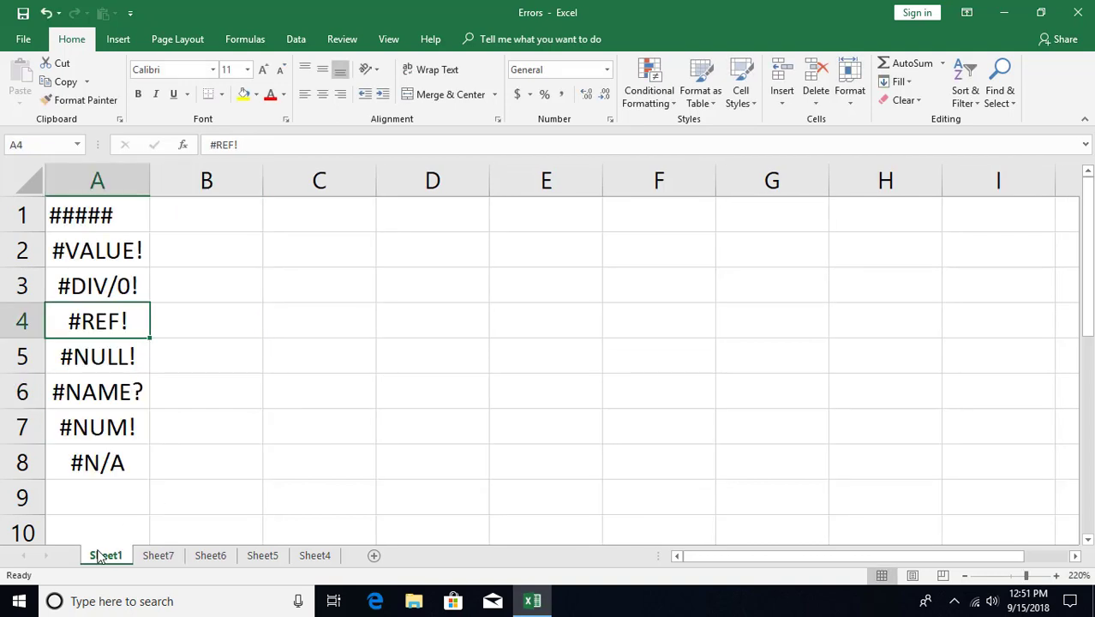
left_click(111, 360)
left_click(374, 556)
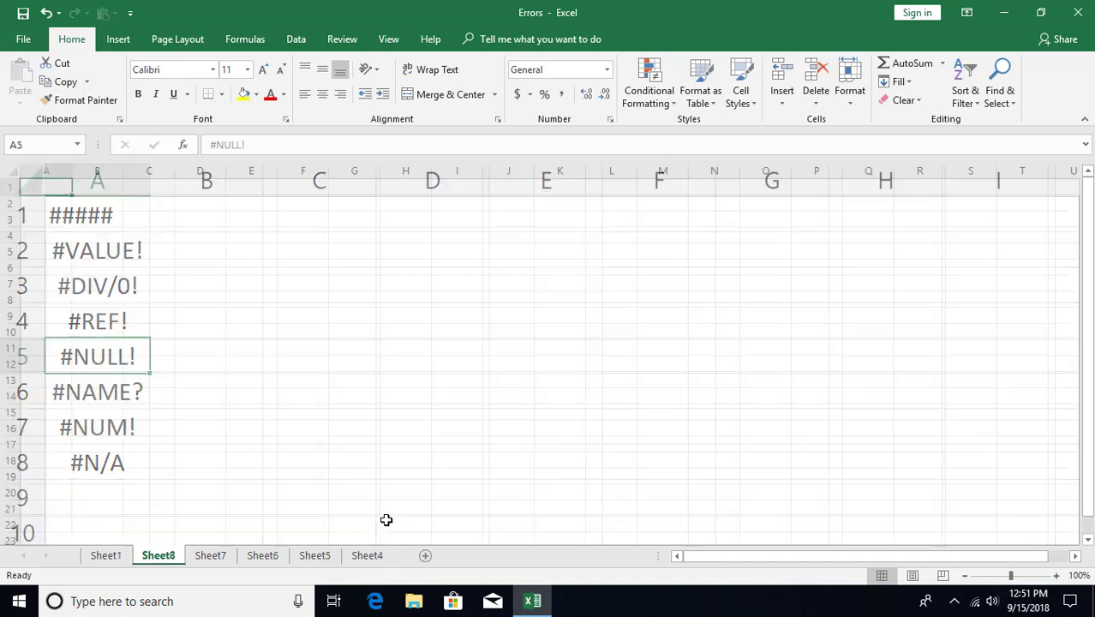
scroll(385, 462, "up", 5)
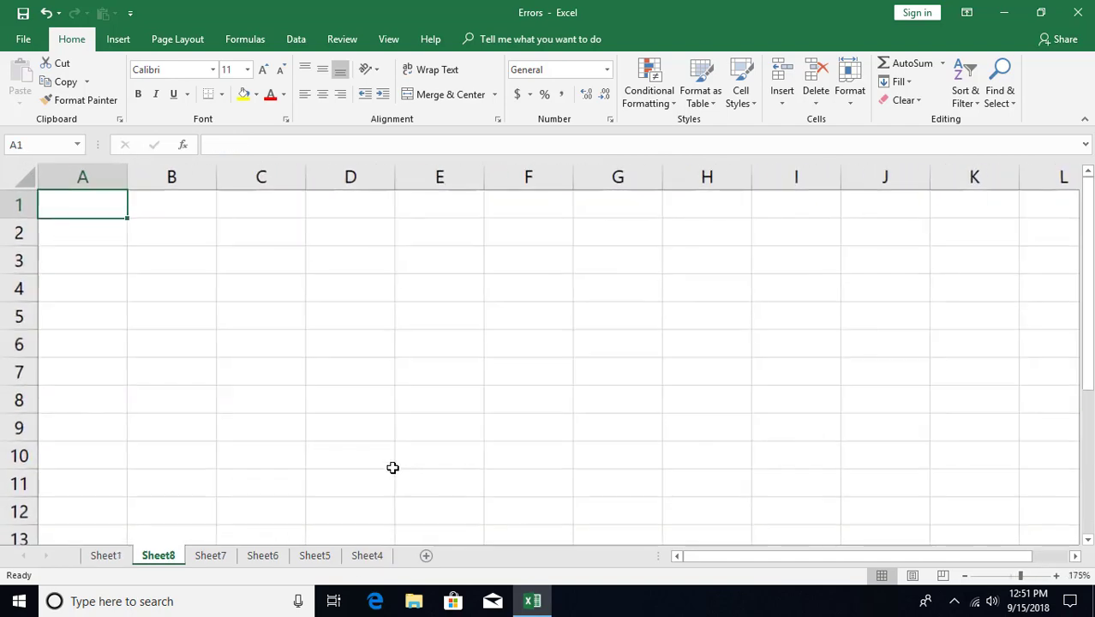
left_click_drag(83, 204, 281, 375)
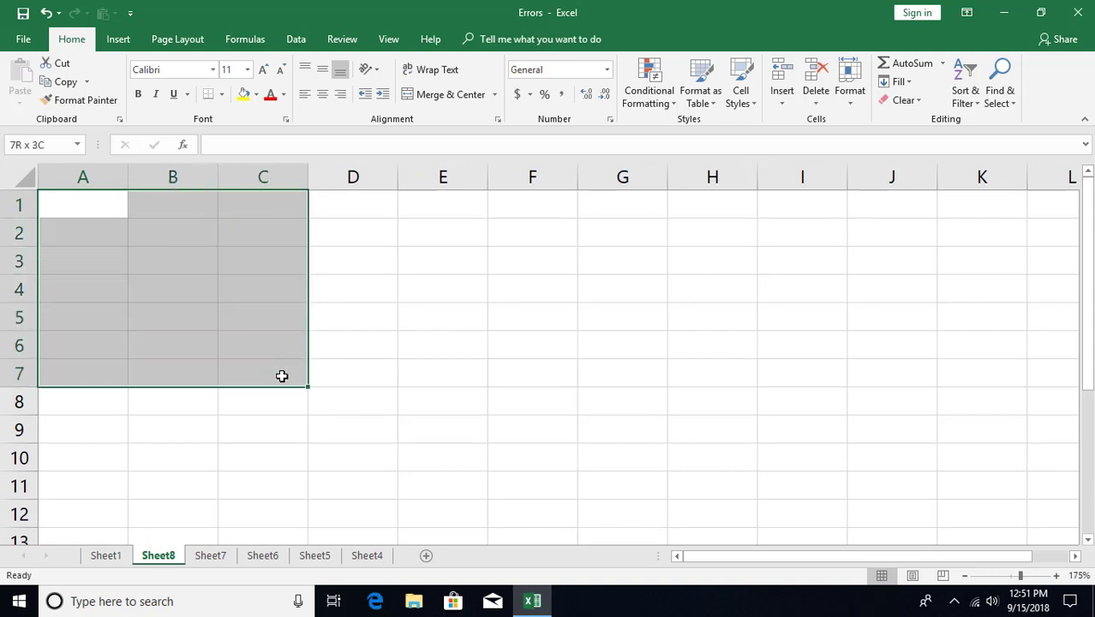
type("1")
key("ctrl+Return")
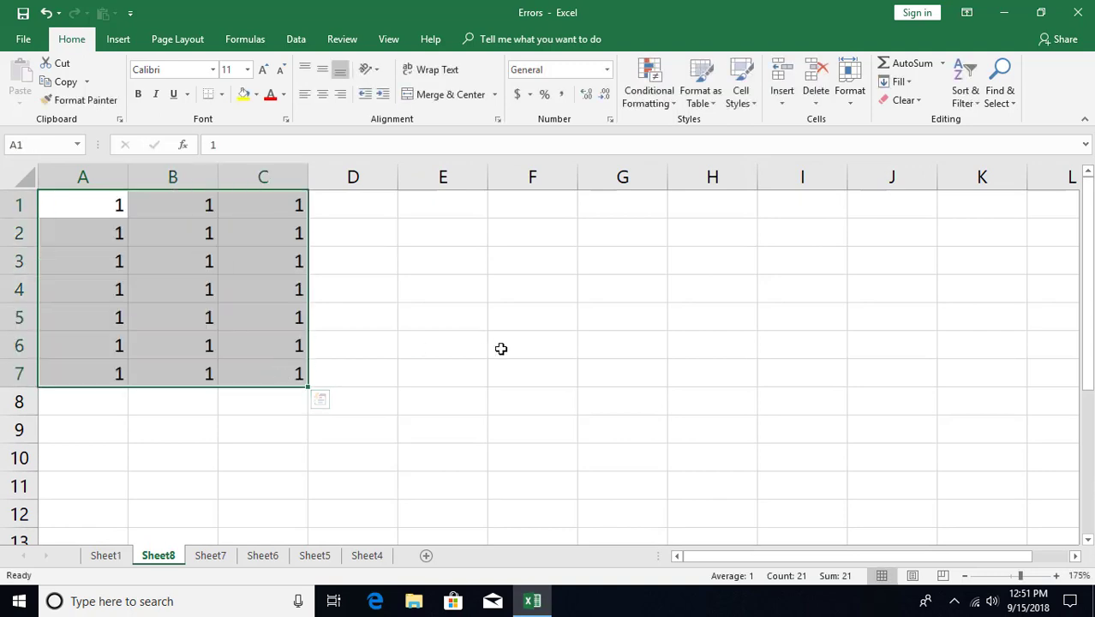
- Enter the intersection formula =A5:C5 B1:B7 in F5, returning 1
left_click(532, 321)
type("=")
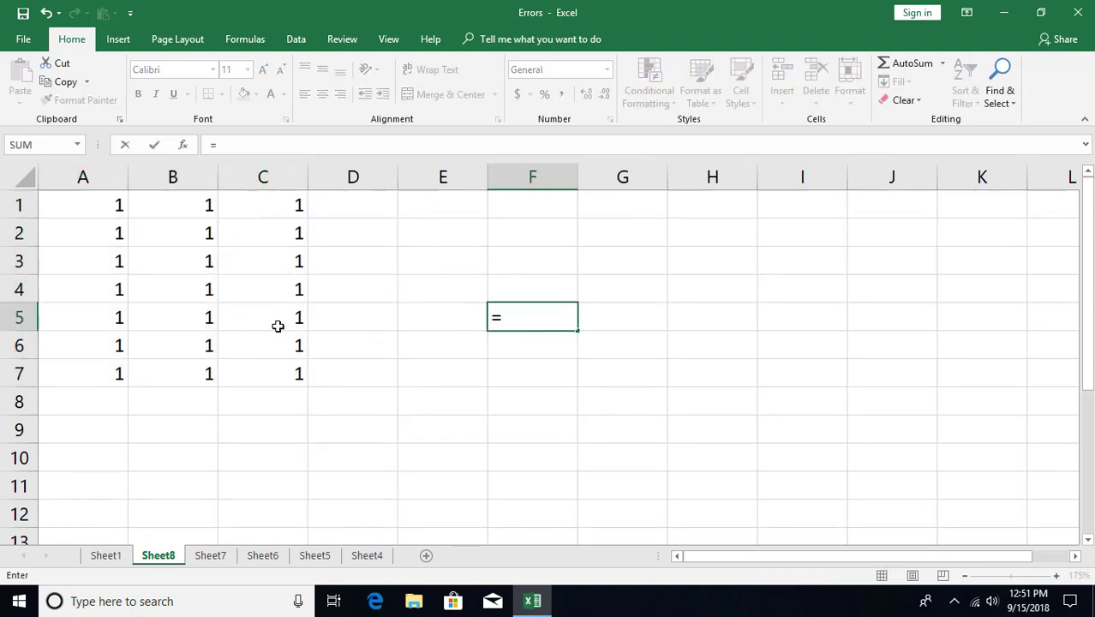
left_click_drag(93, 318, 257, 324)
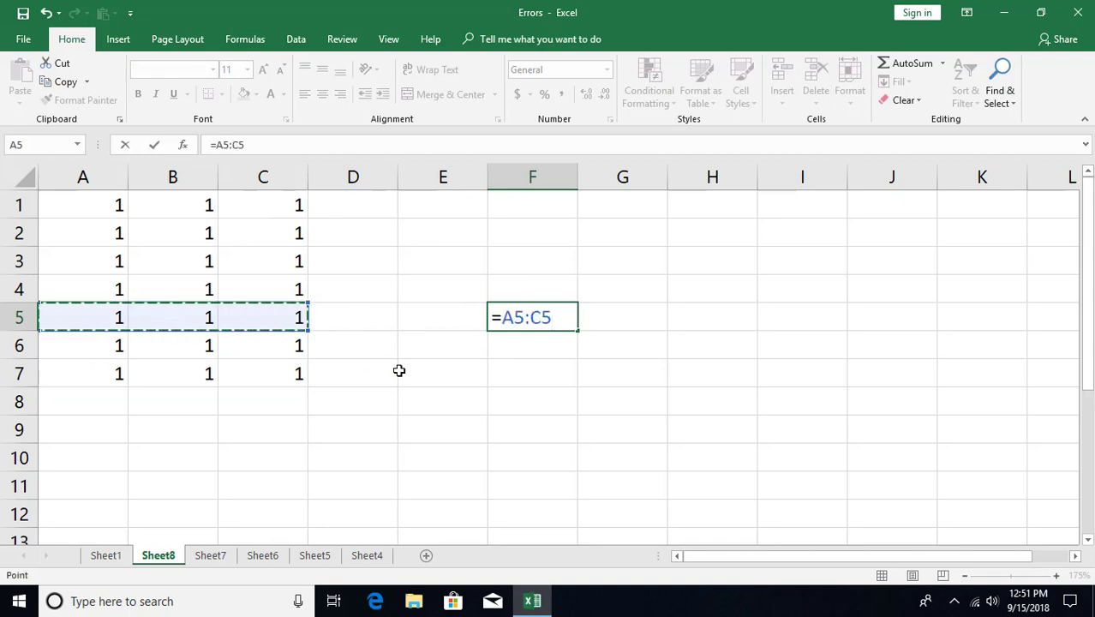
left_click_drag(176, 203, 176, 364)
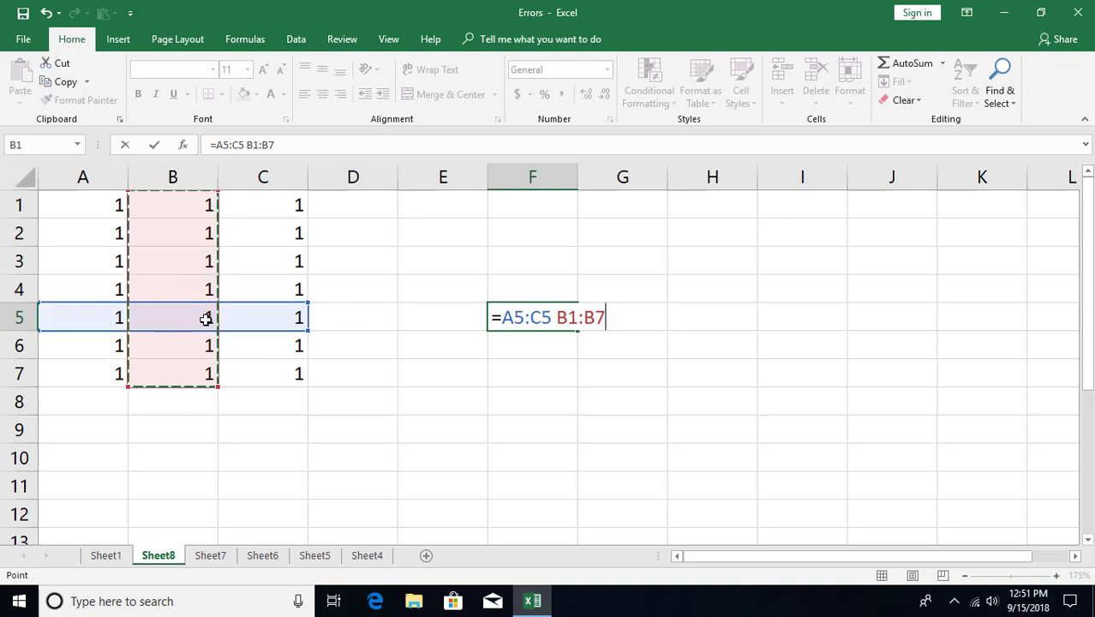
key("Return")
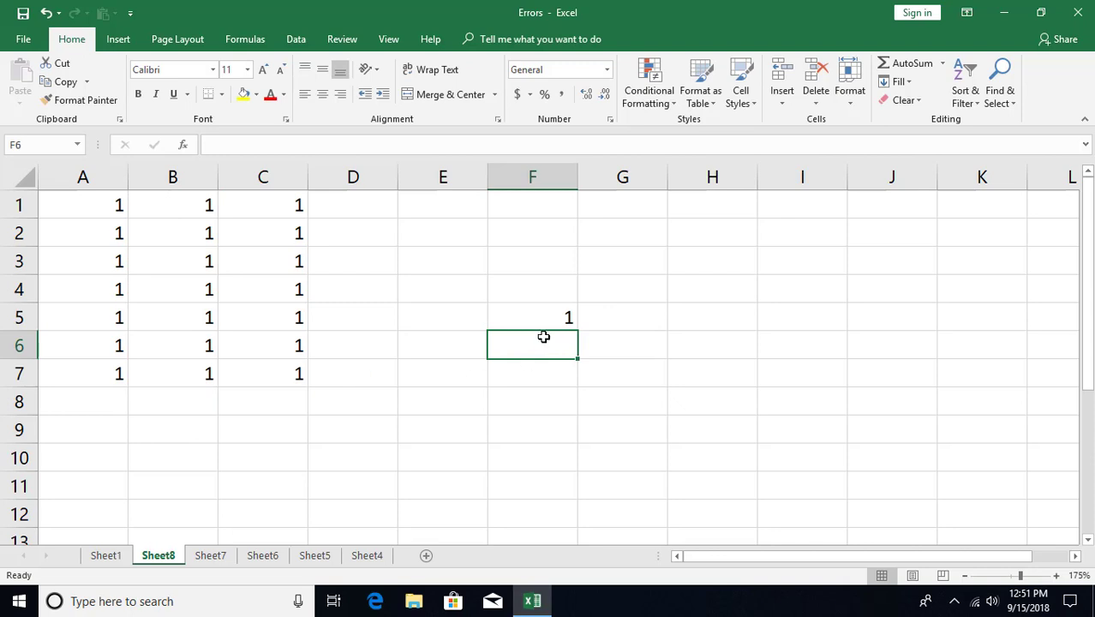
- Enter =A6:C6 A3:C3 in F7 to produce #NULL!, then go back to Sheet1
left_click(523, 383)
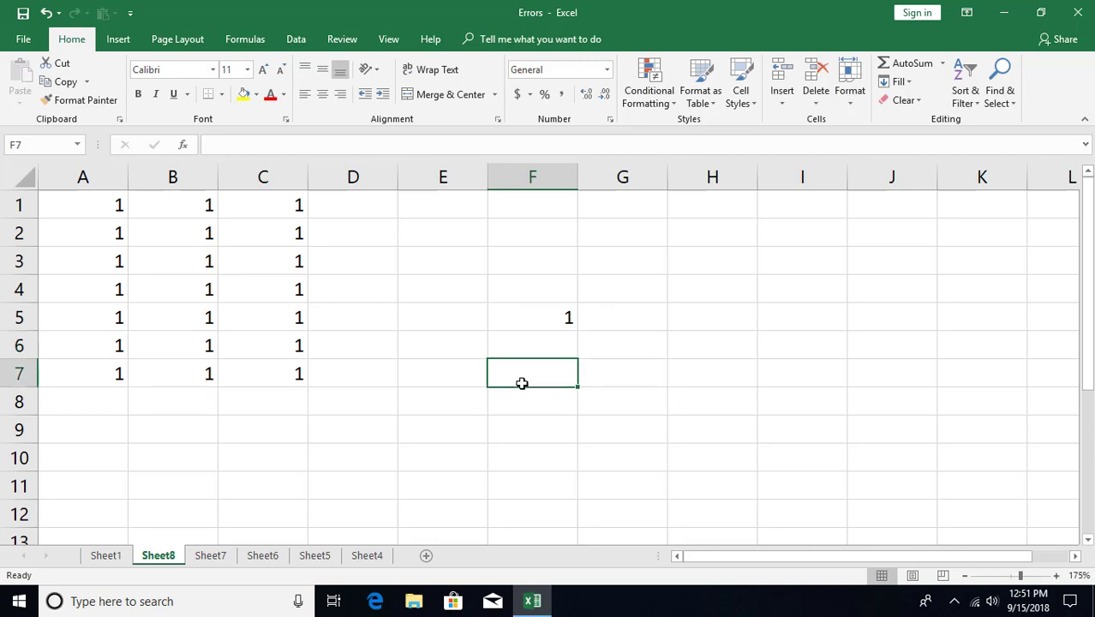
type("=")
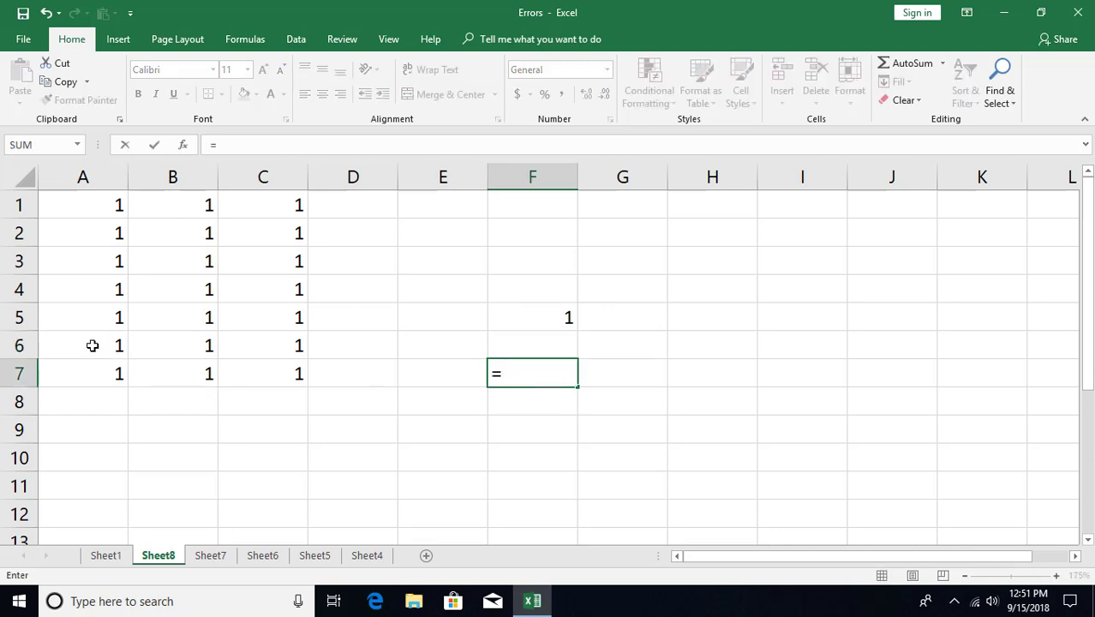
left_click_drag(91, 344, 255, 349)
left_click_drag(64, 259, 269, 259)
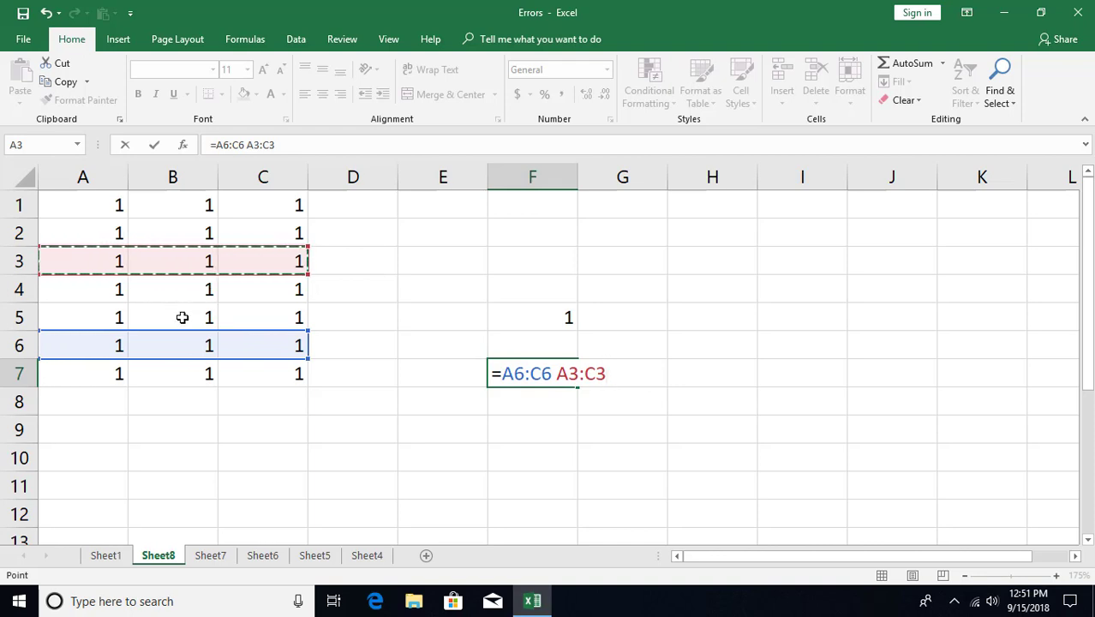
key("Return")
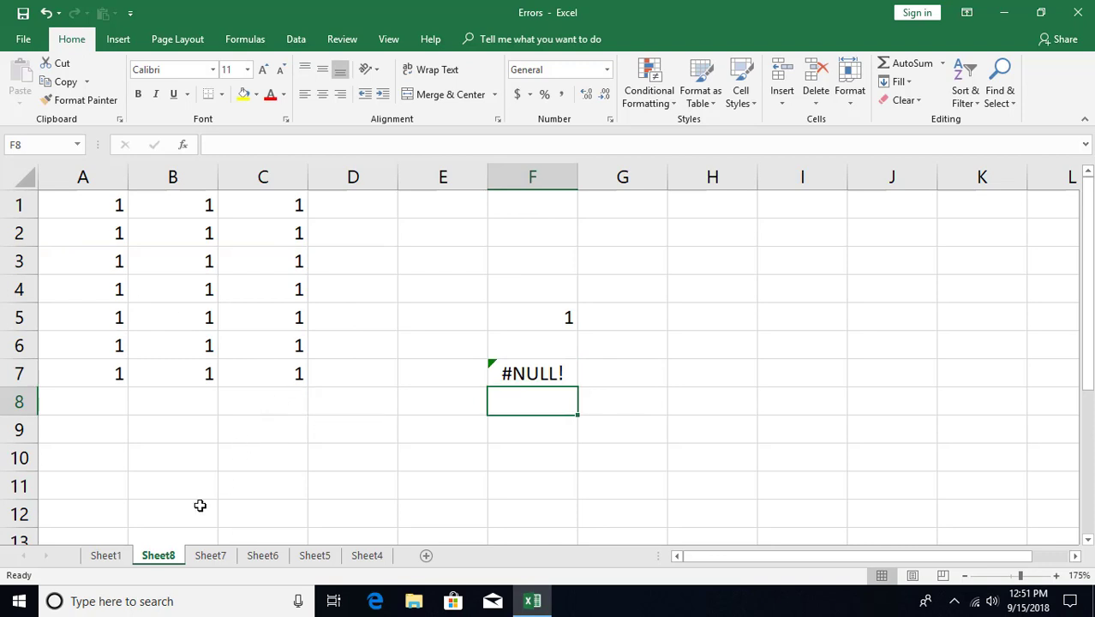
left_click(105, 556)
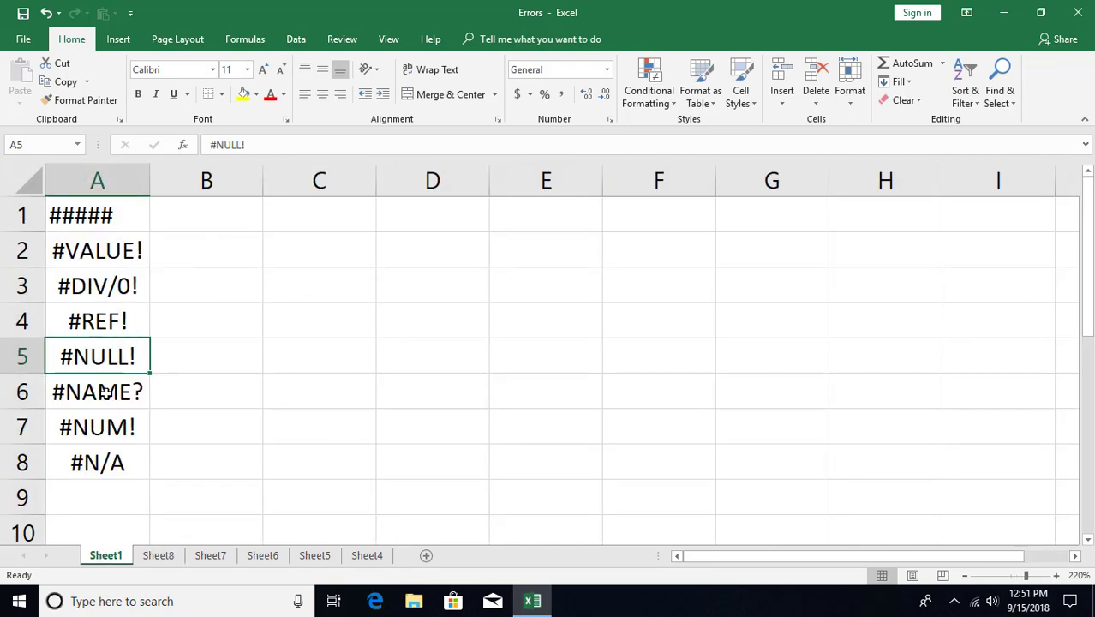
- Add Sheet9 and enter =suma(123,123,234) in A1, producing #NAME?
left_click(425, 555)
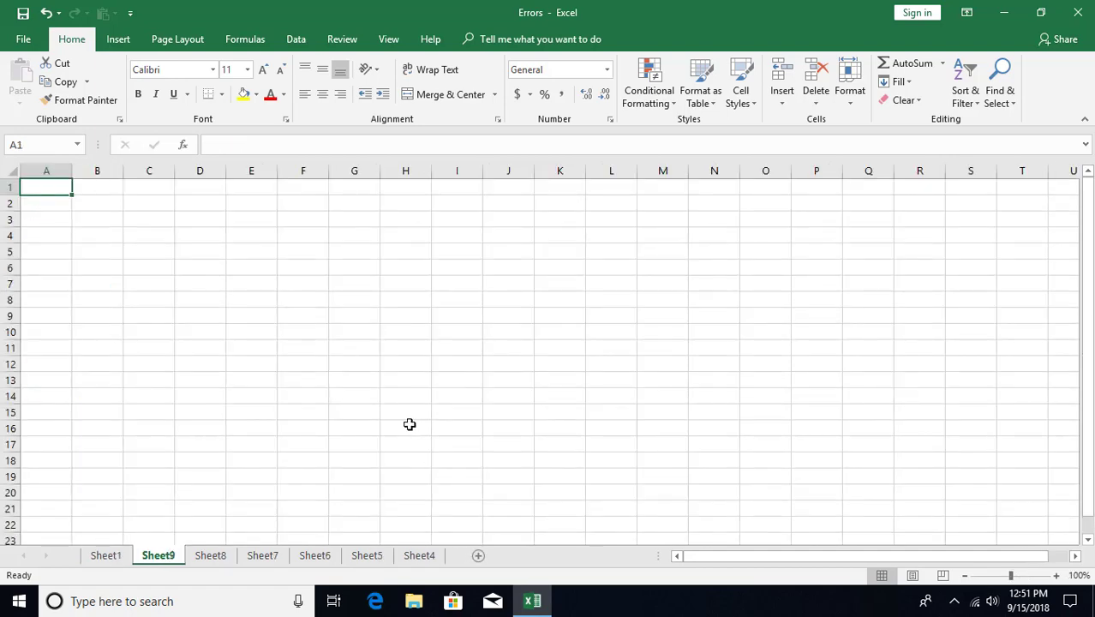
scroll(409, 425, "up", 8, "ctrl")
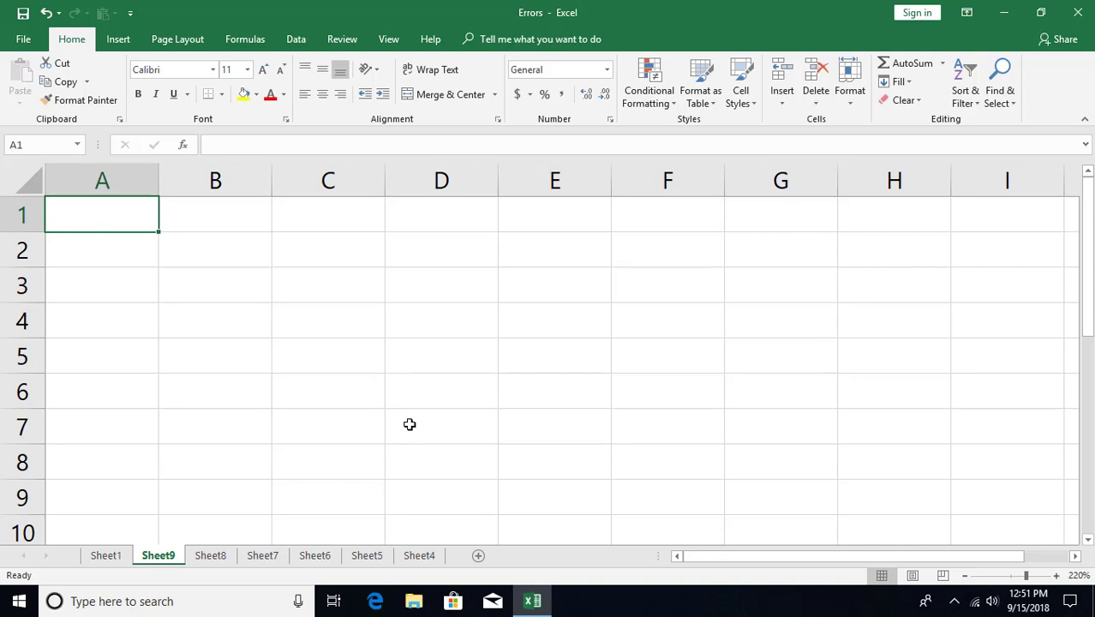
type("=sum")
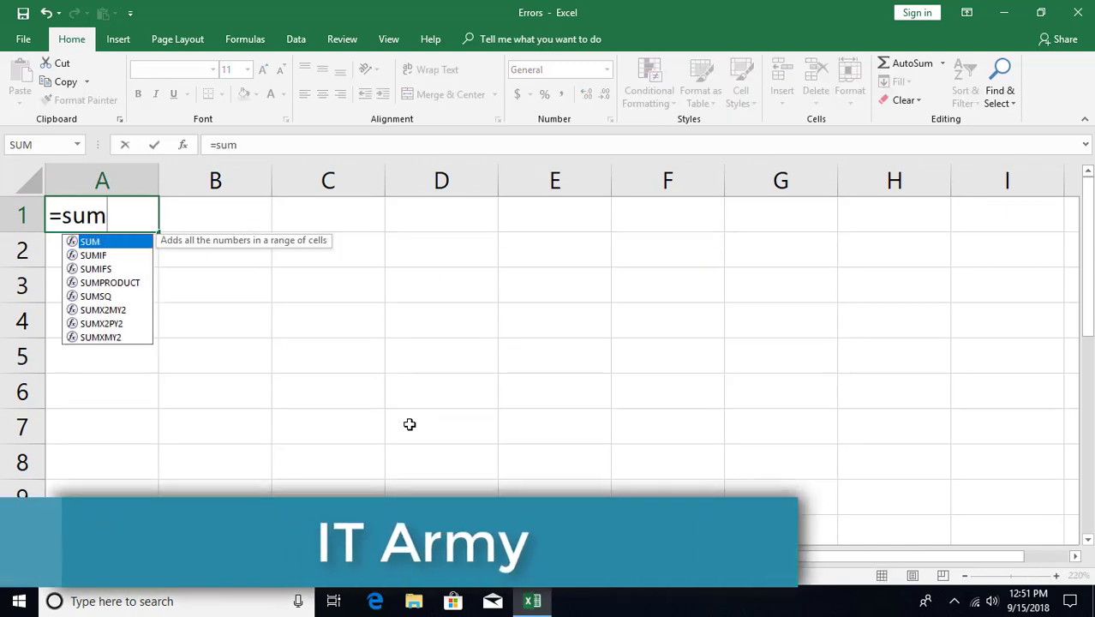
type("a")
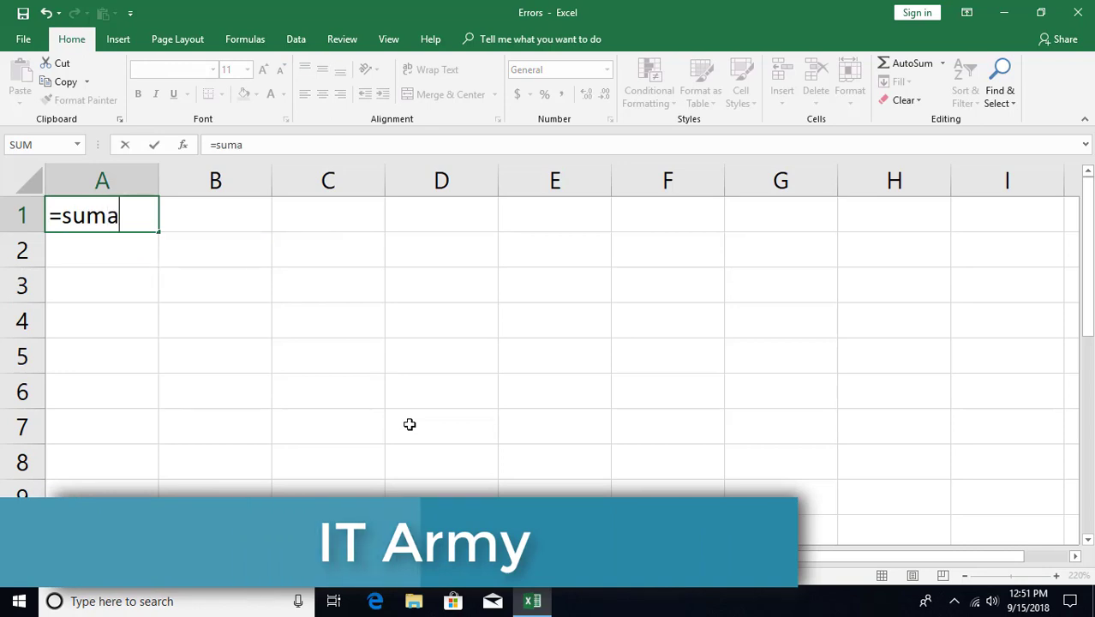
type("(")
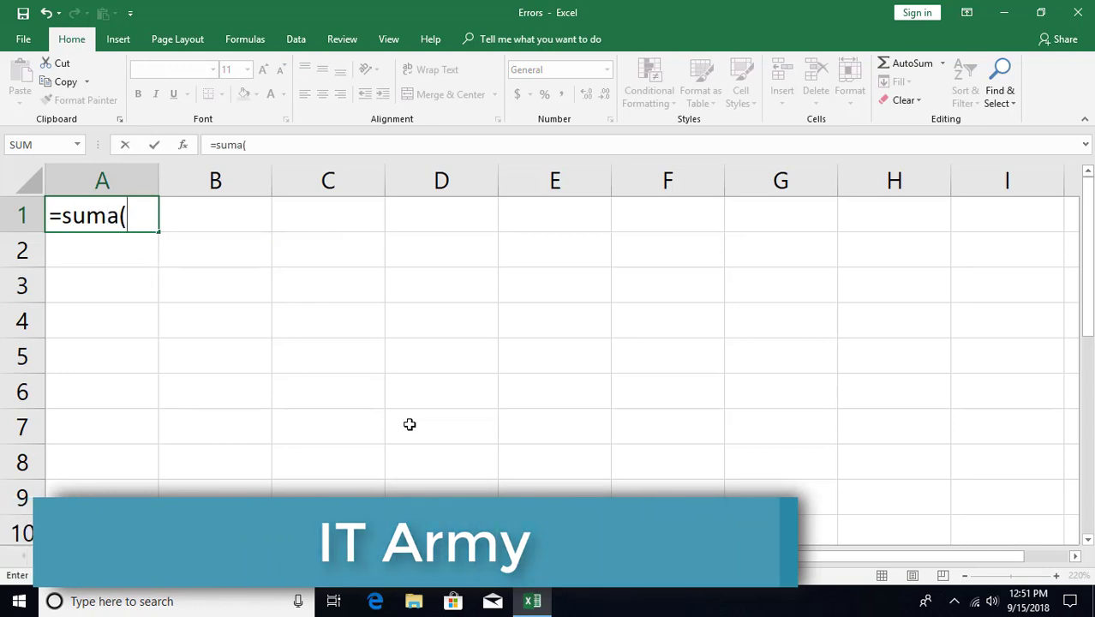
type("123,123,234,")
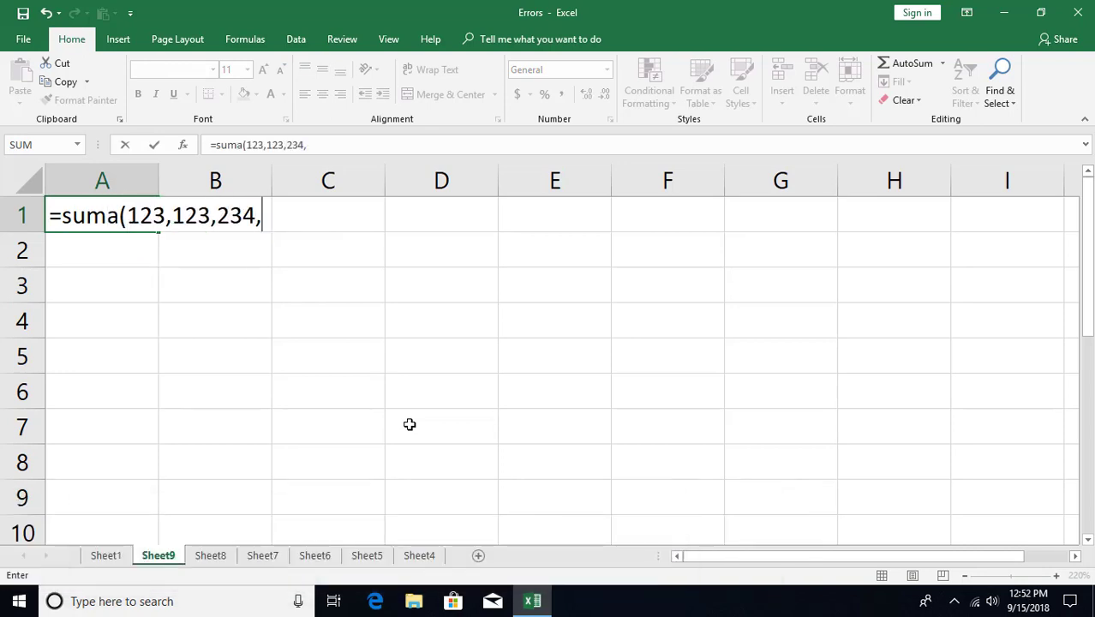
key("BackSpace")
type(")")
key("Return")
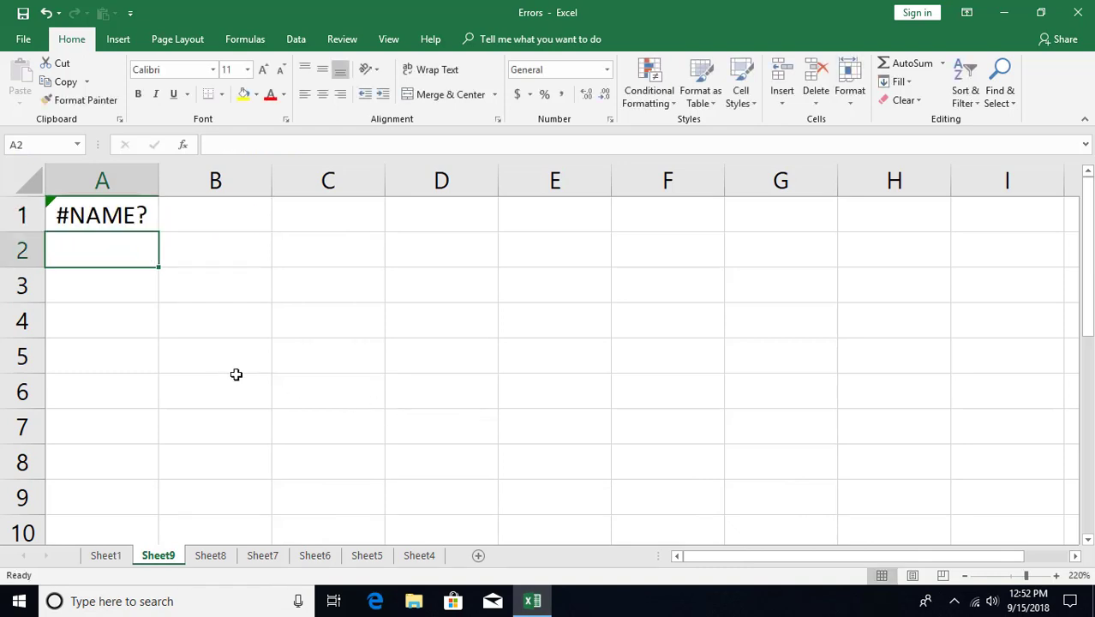
left_click(121, 284)
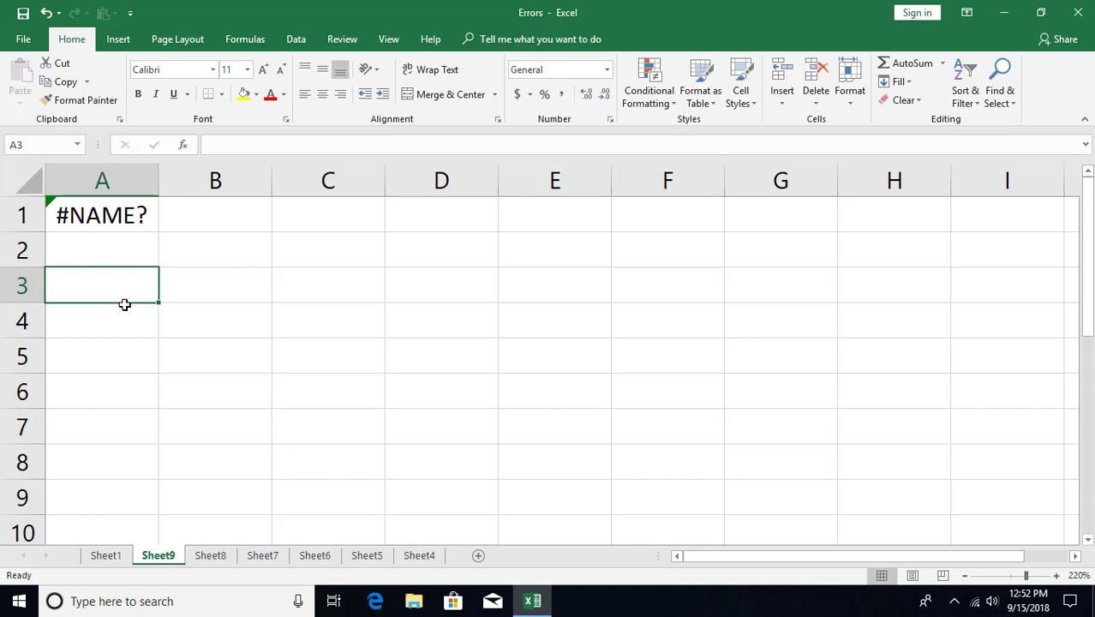
- Enter =SUM(salary) in A3, which returns #NAME? for the undefined name salary
type("=sum")
key("Tab")
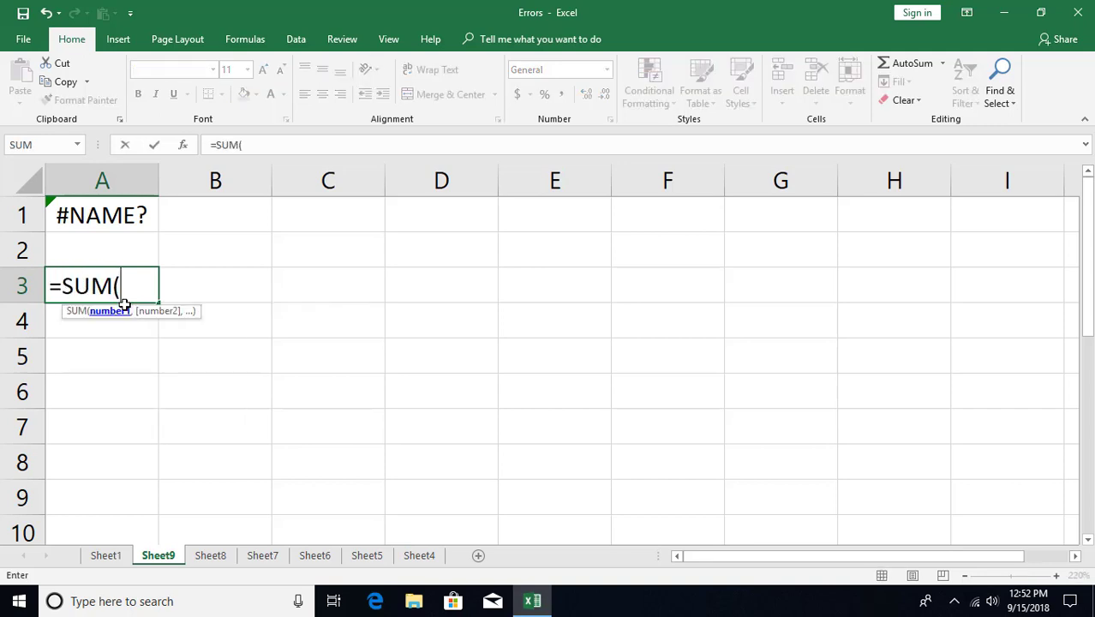
type("salary)")
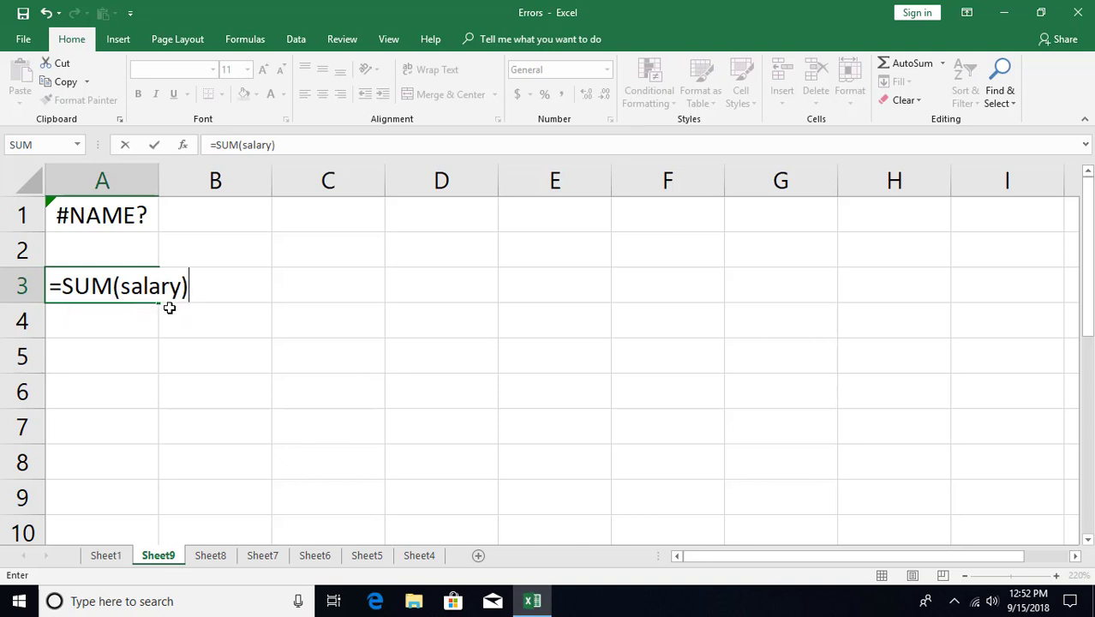
key("Return")
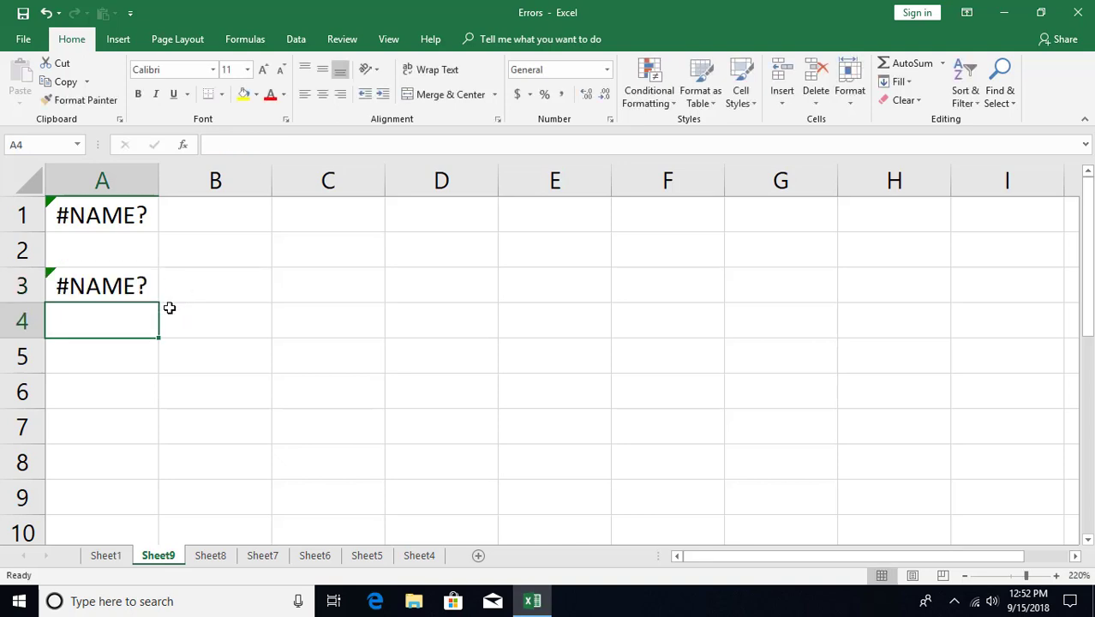
left_click(116, 289)
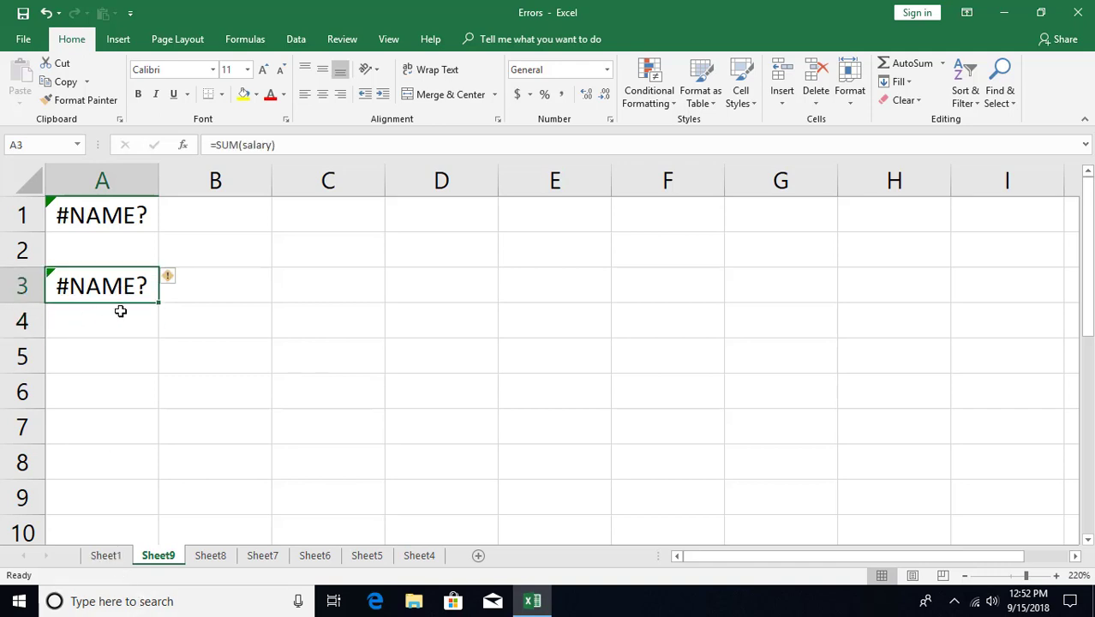
- Select the #NUM! entry on Sheet1, then add Sheet10 and select cell B2
left_click(106, 555)
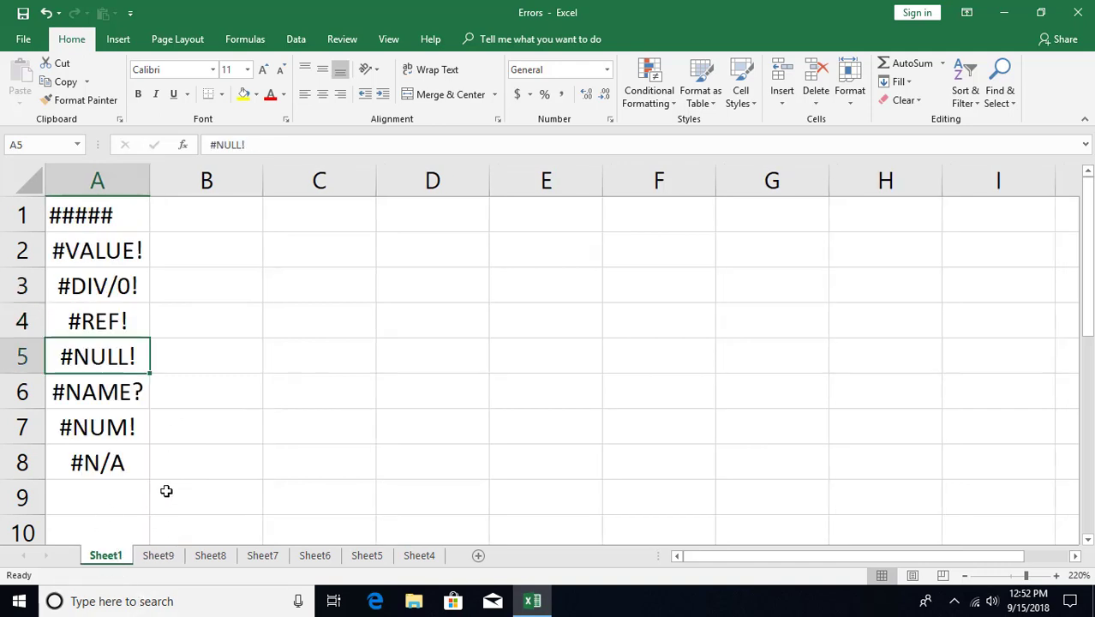
left_click(90, 426)
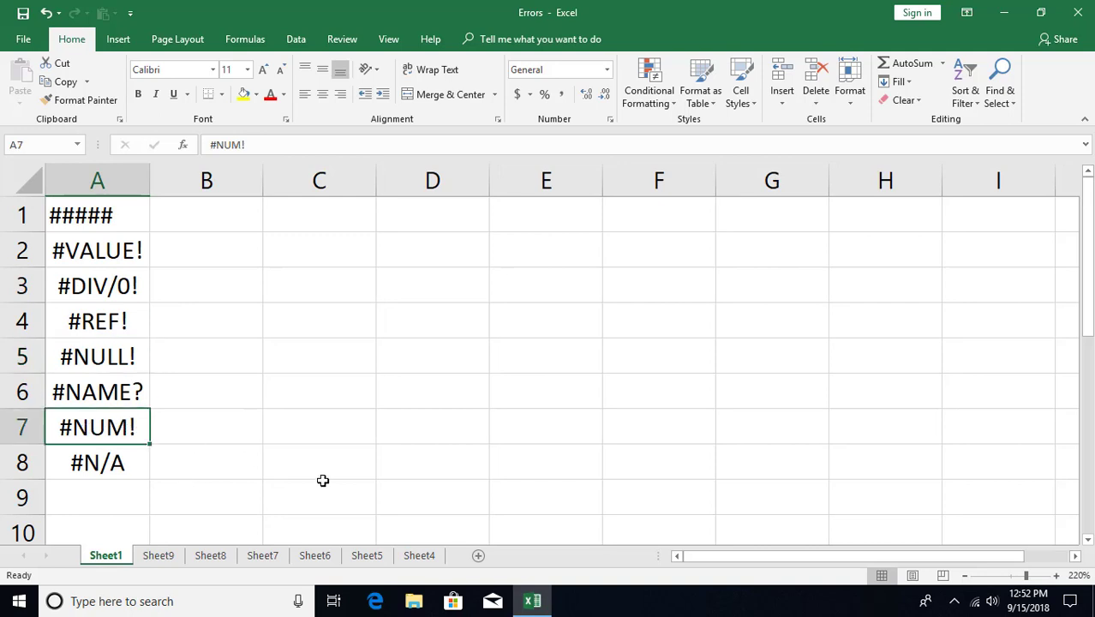
left_click(479, 555)
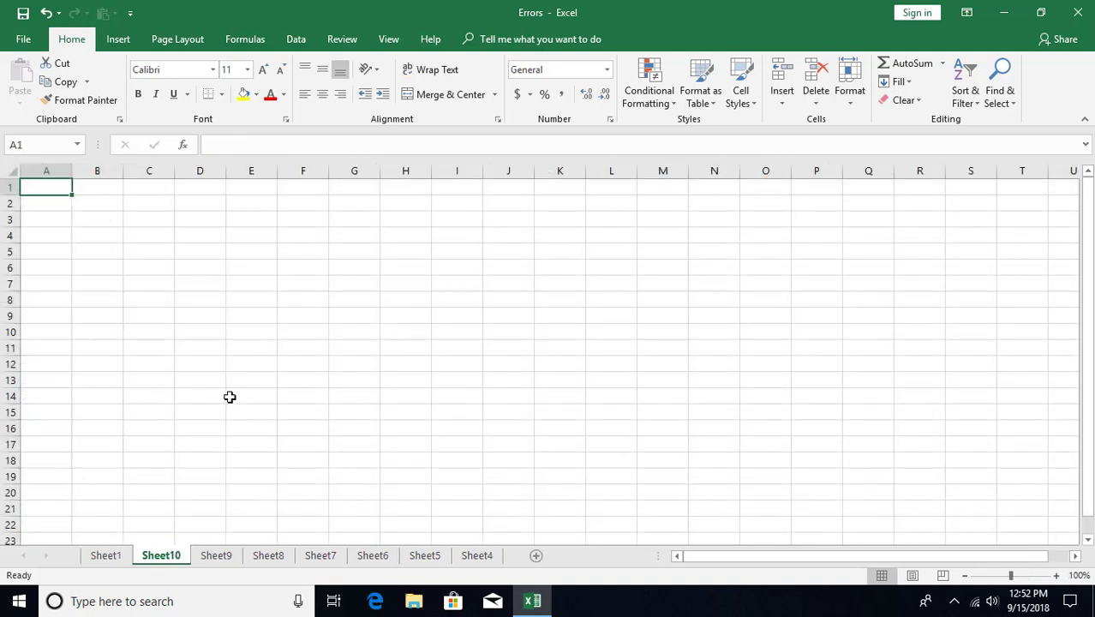
scroll(230, 397, "up", 7)
left_click(207, 245)
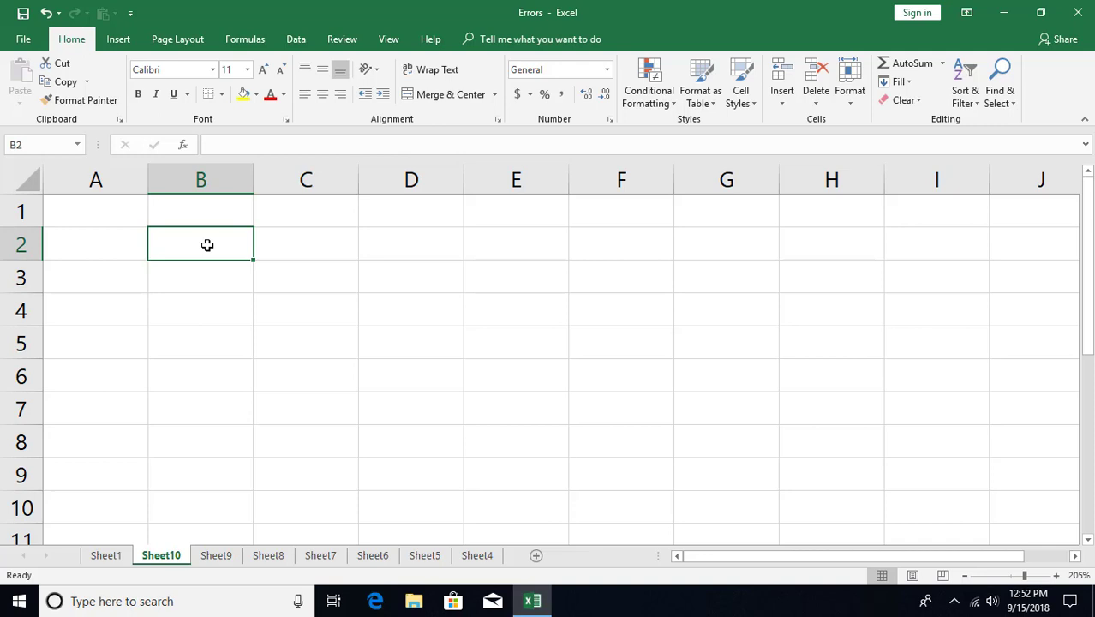
- Enter =SQRT(-9) in B2 and =LOG(-10) in B3, both showing #NUM!
type("=sq")
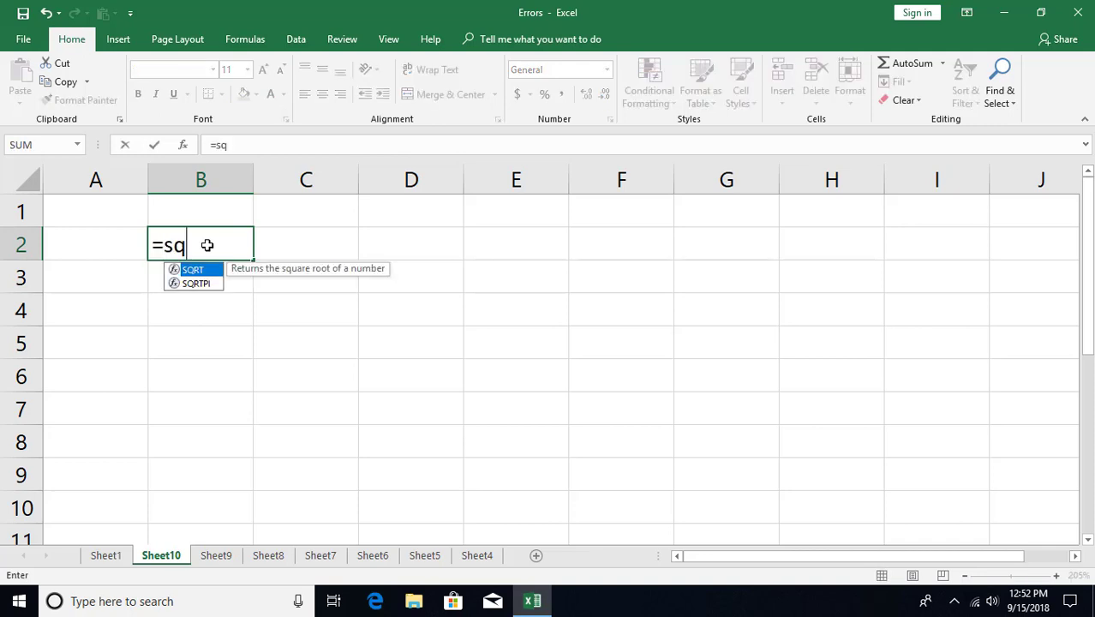
key("Tab")
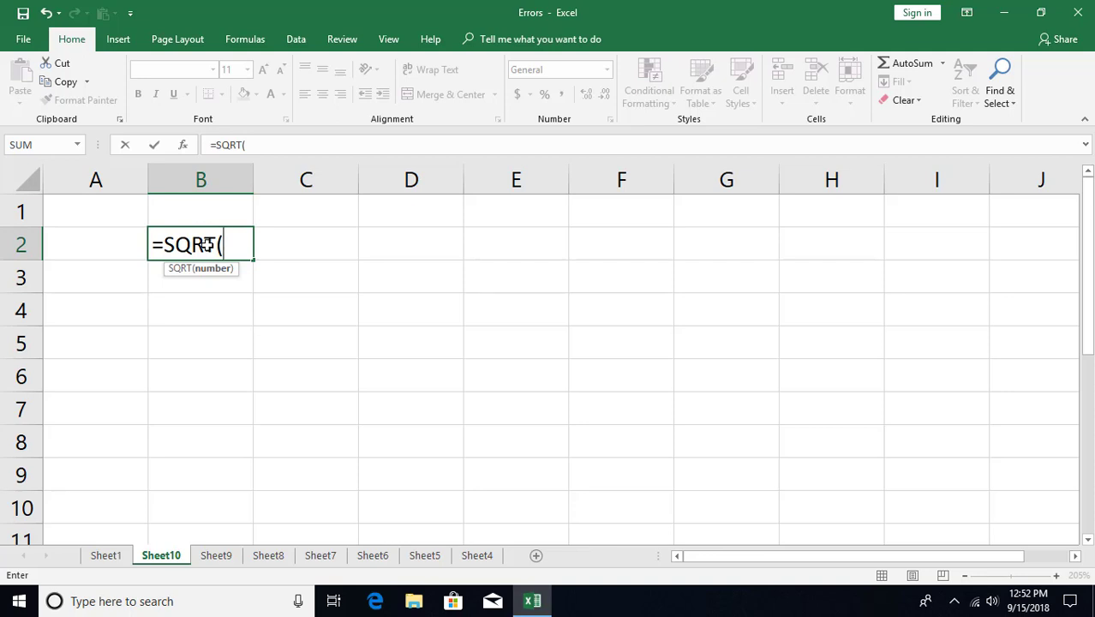
type("-9)")
key("Return")
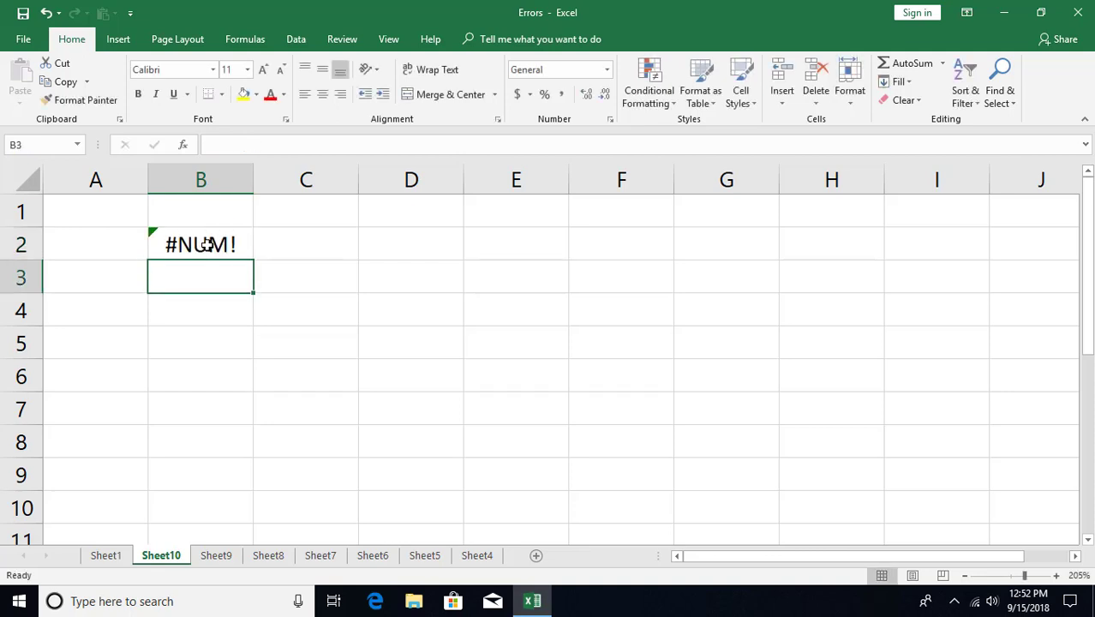
type("=lo")
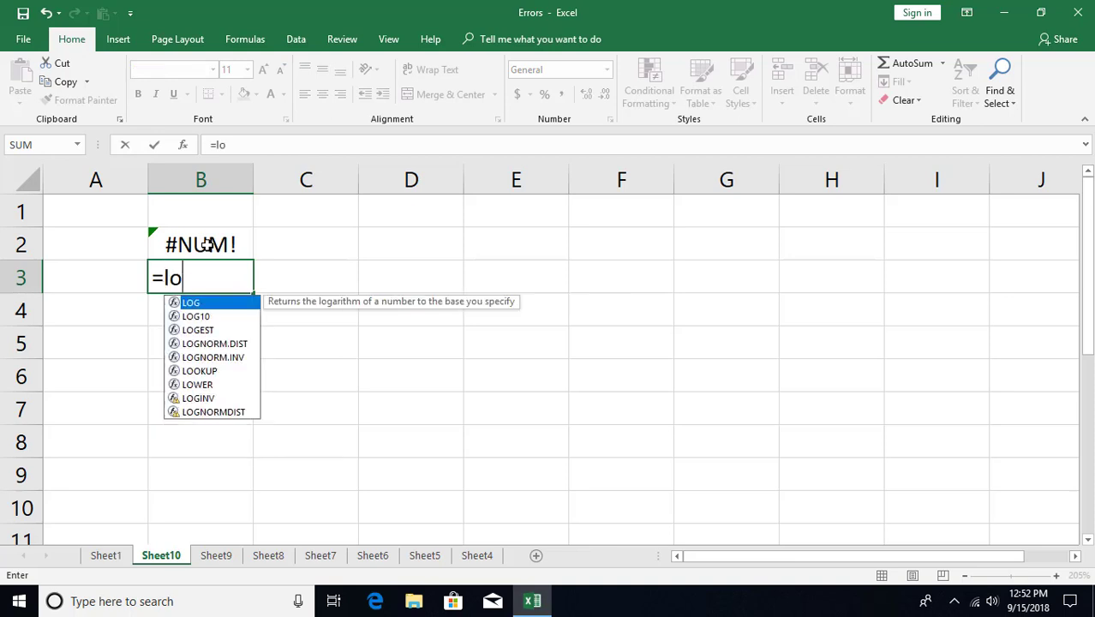
key("Tab")
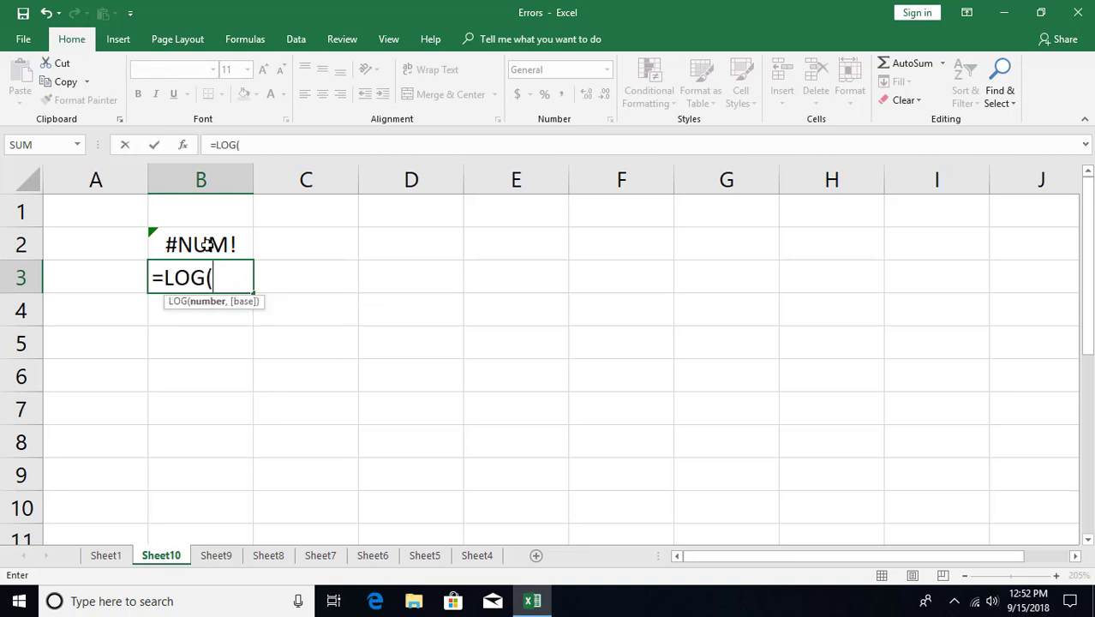
type("-10)")
key("Return")
key("Return")
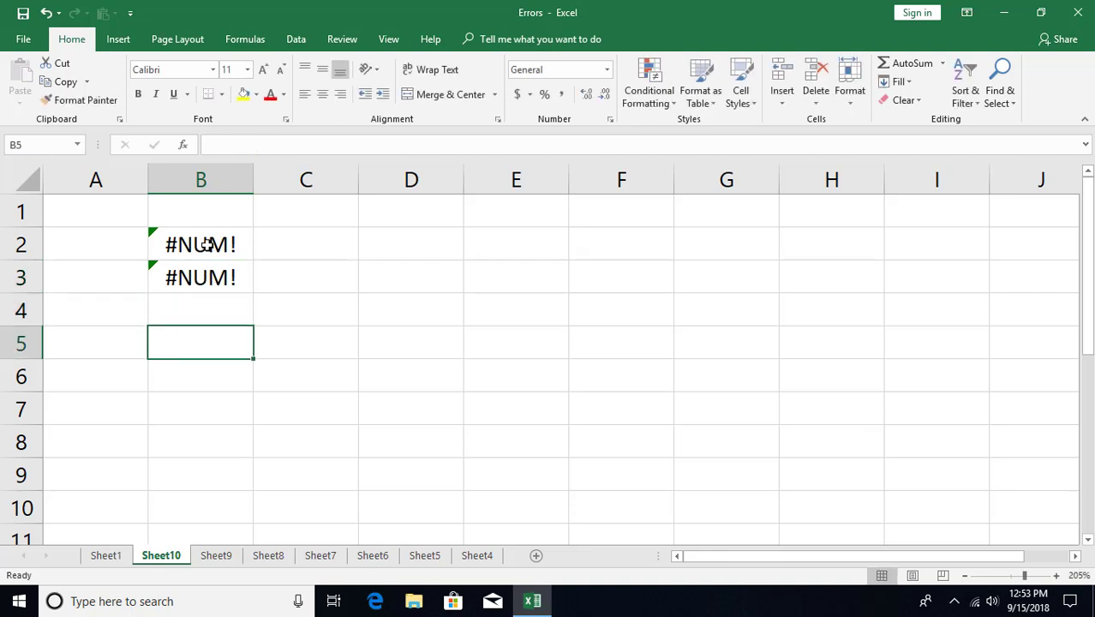
- Enter =DATE(-1,-1,-1) in B5 for #NUM!, then select the #N/A entry on Sheet1
type("=")
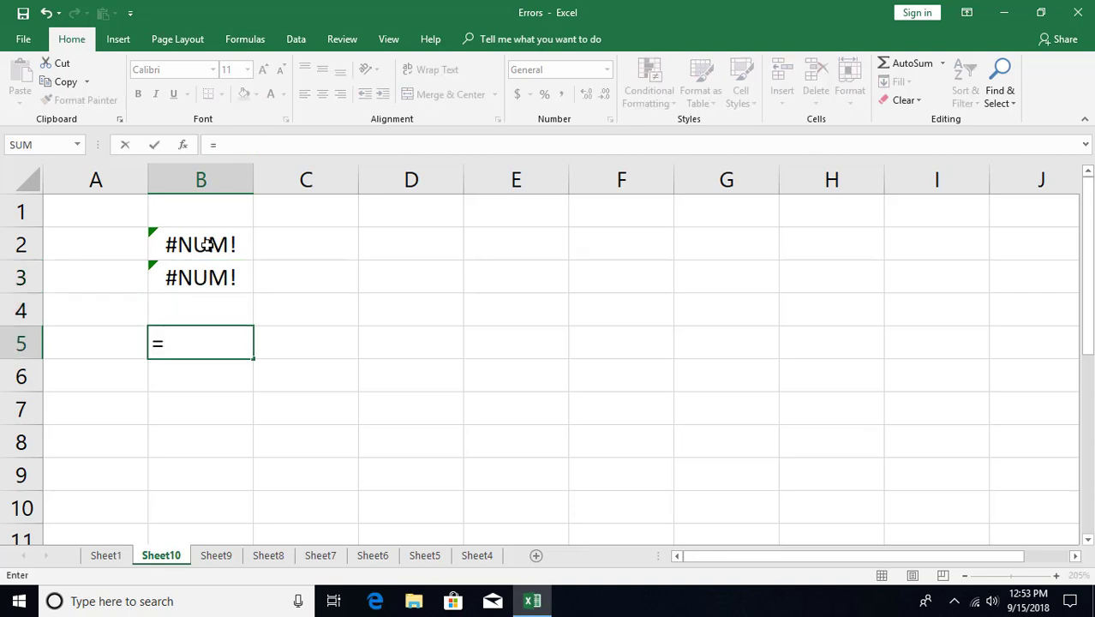
type("dat")
key("Tab")
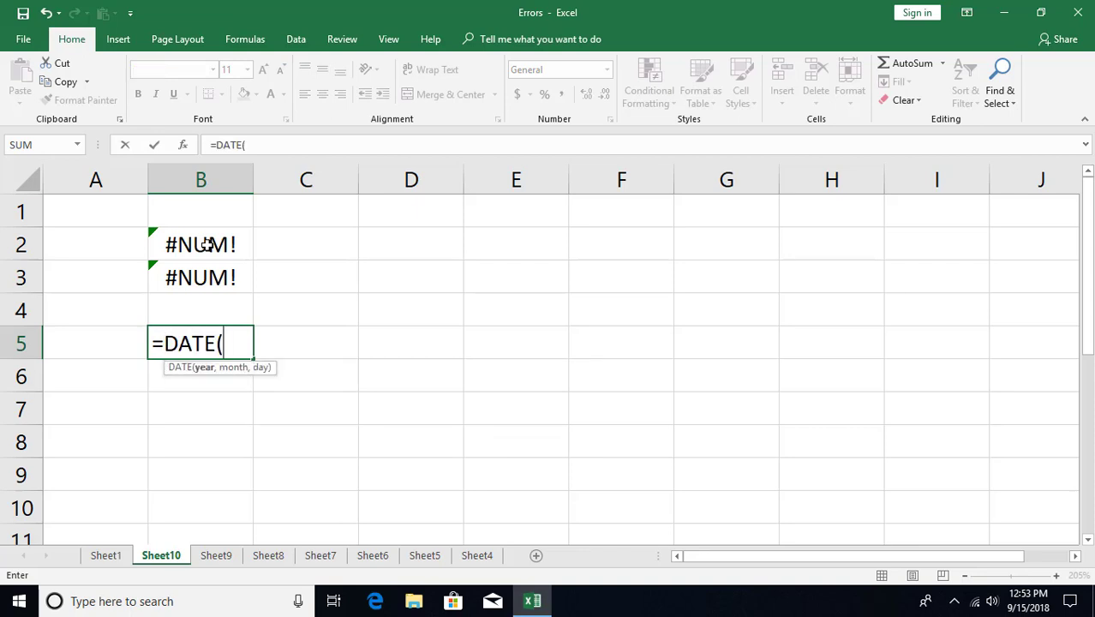
type("-1,-")
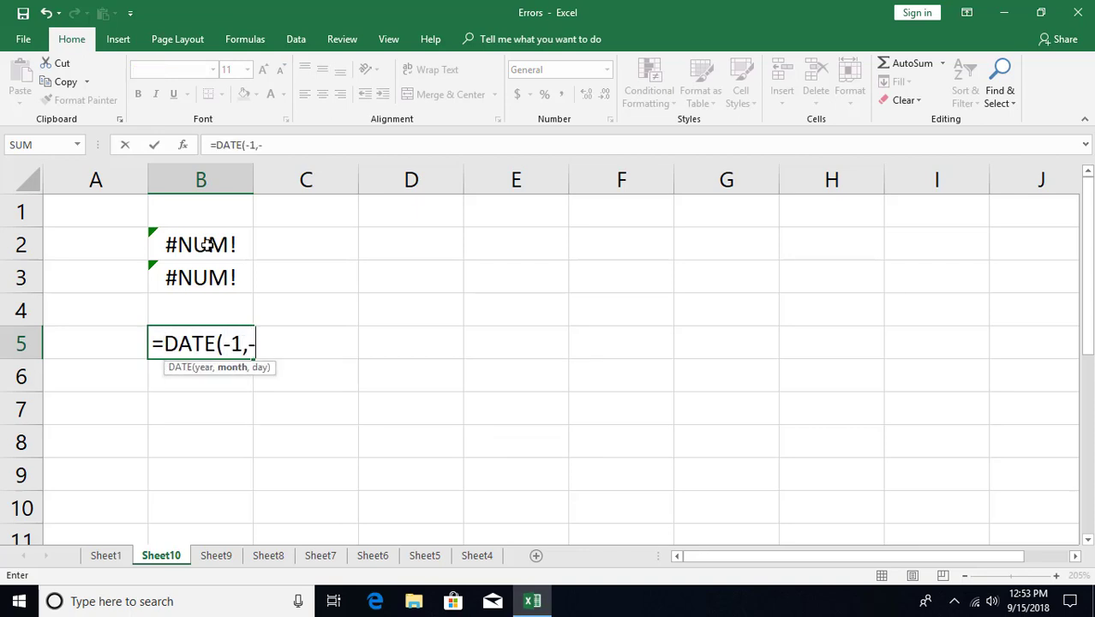
type("1,-1)")
key("Return")
key("Return")
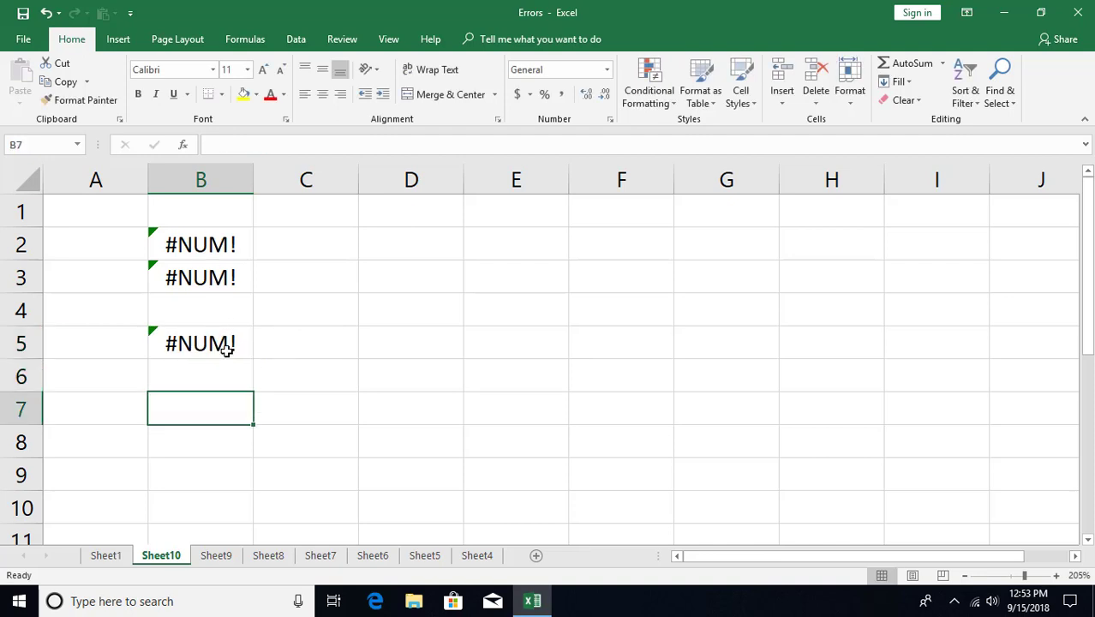
left_click(226, 348)
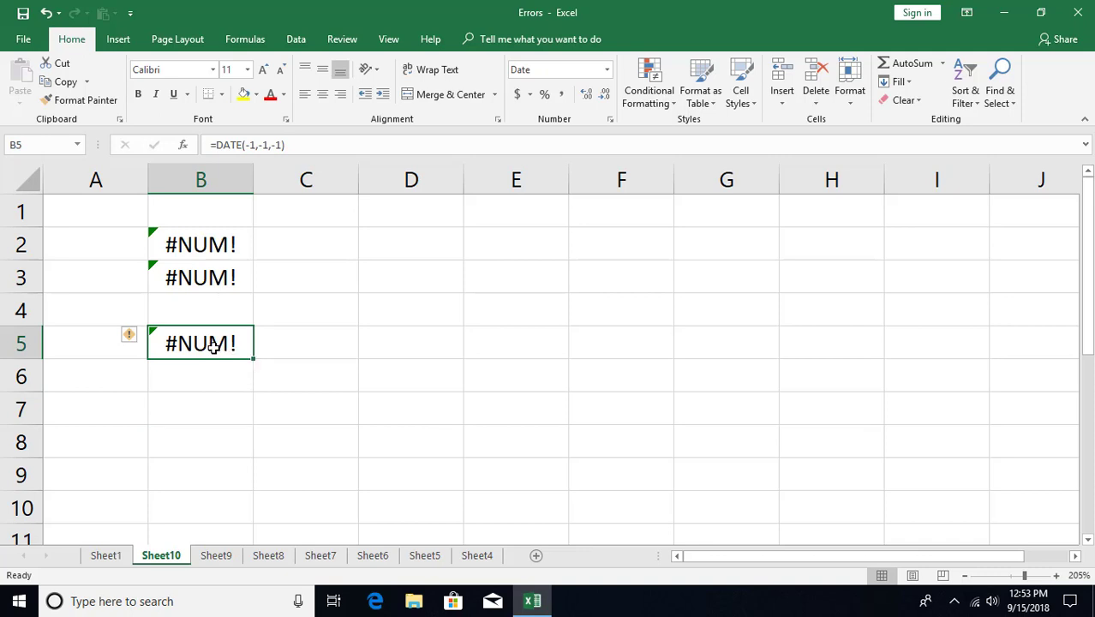
double_click(214, 346)
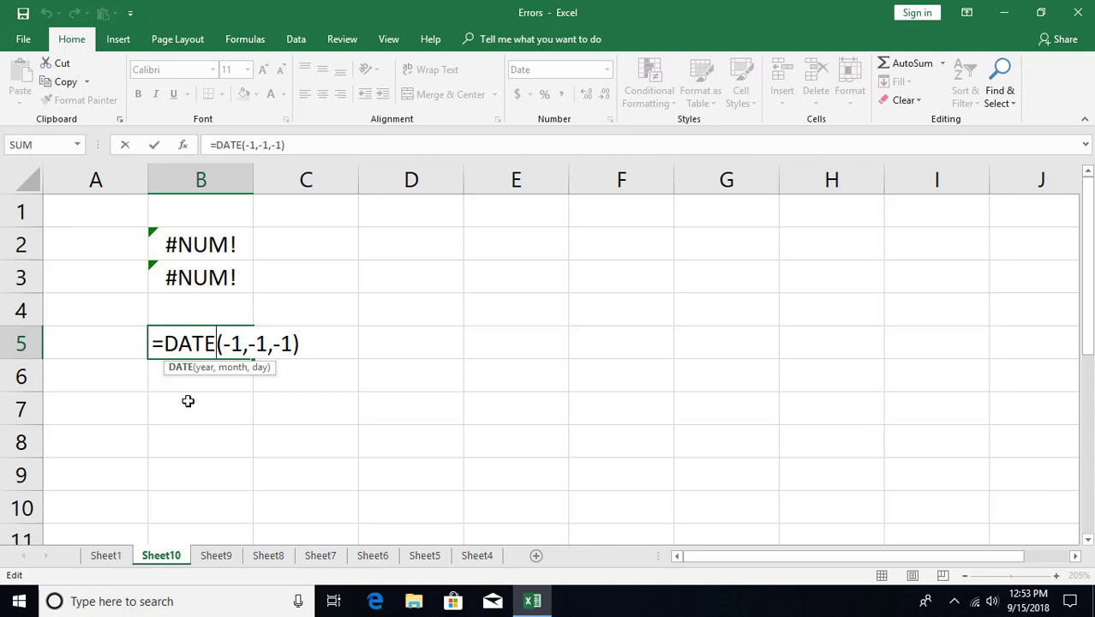
key("Return")
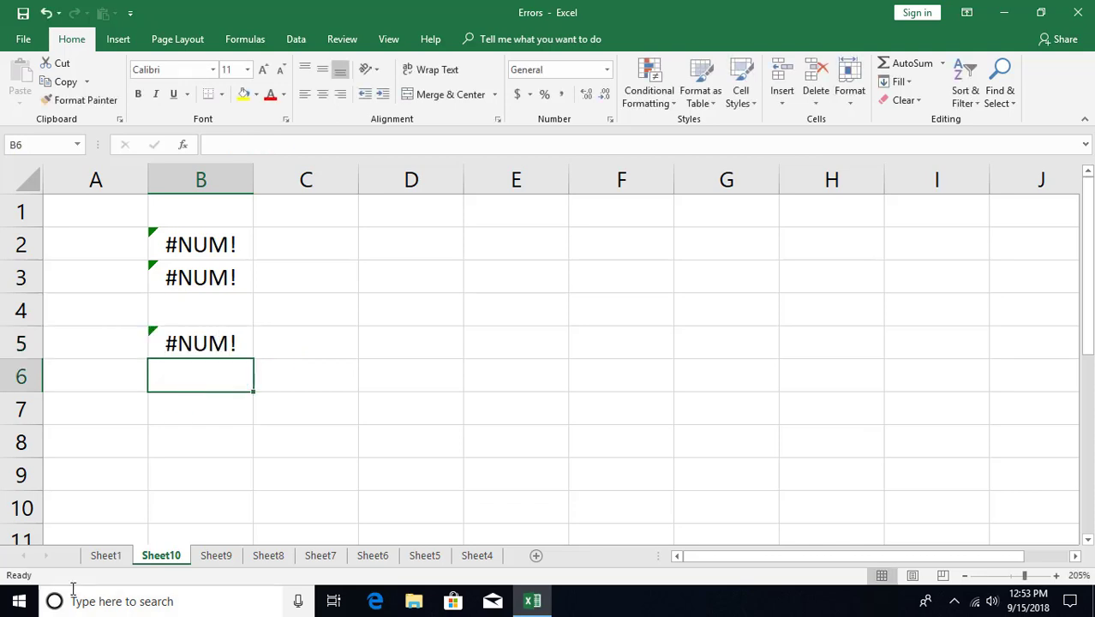
left_click(105, 557)
left_click(107, 463)
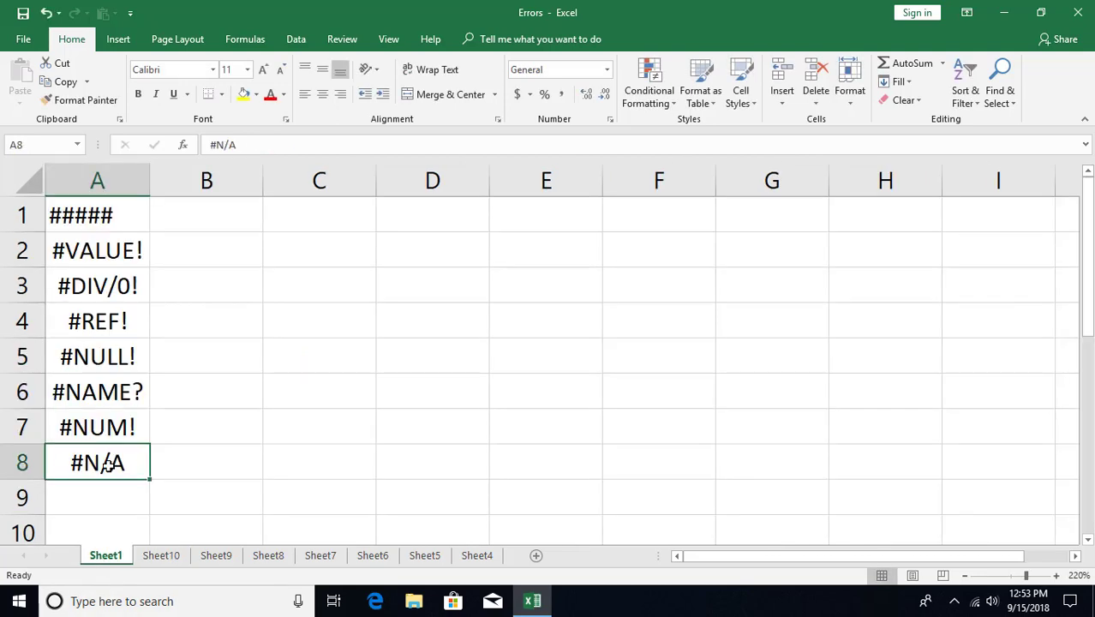
- Add a blank Sheet11 and browse the Lookup & Reference function list on the Formulas tab
left_click(535, 555)
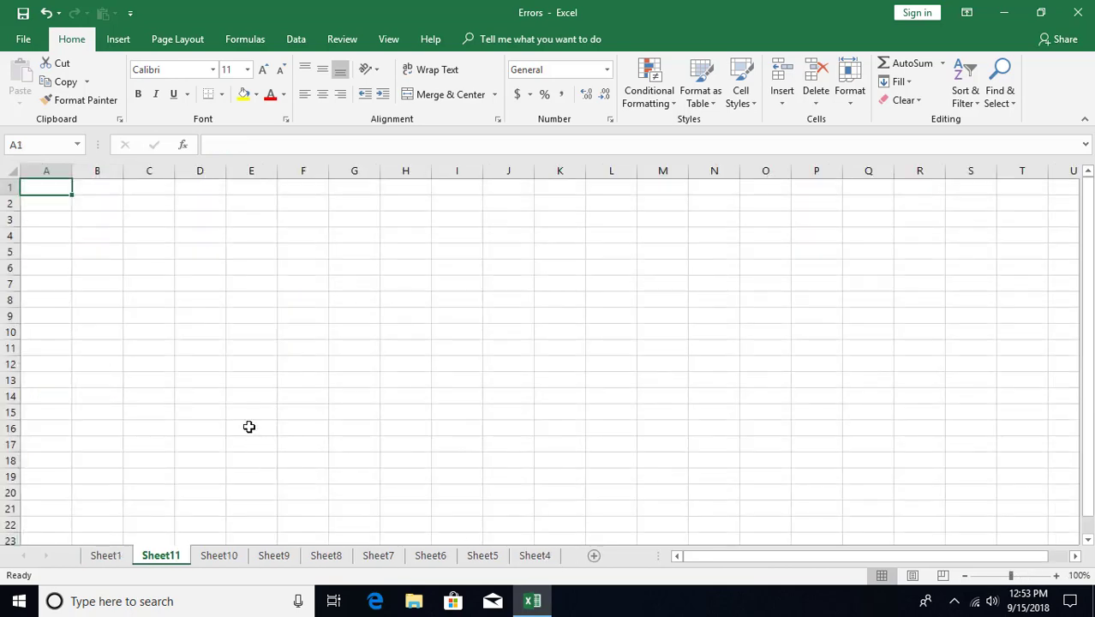
scroll(248, 427, "up", 7)
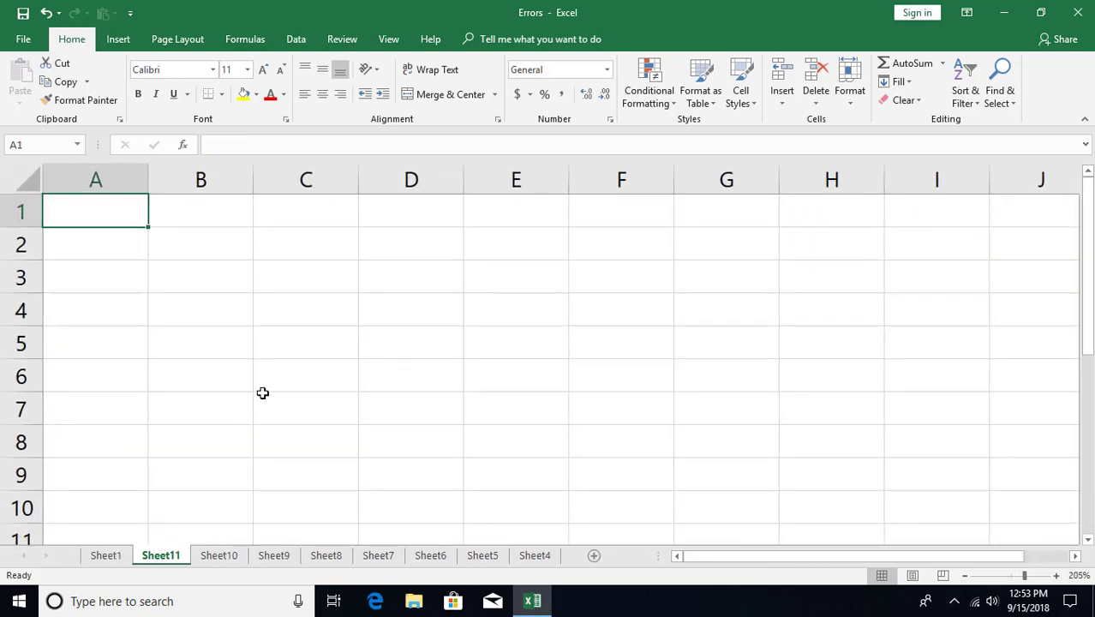
left_click(241, 43)
left_click(313, 108)
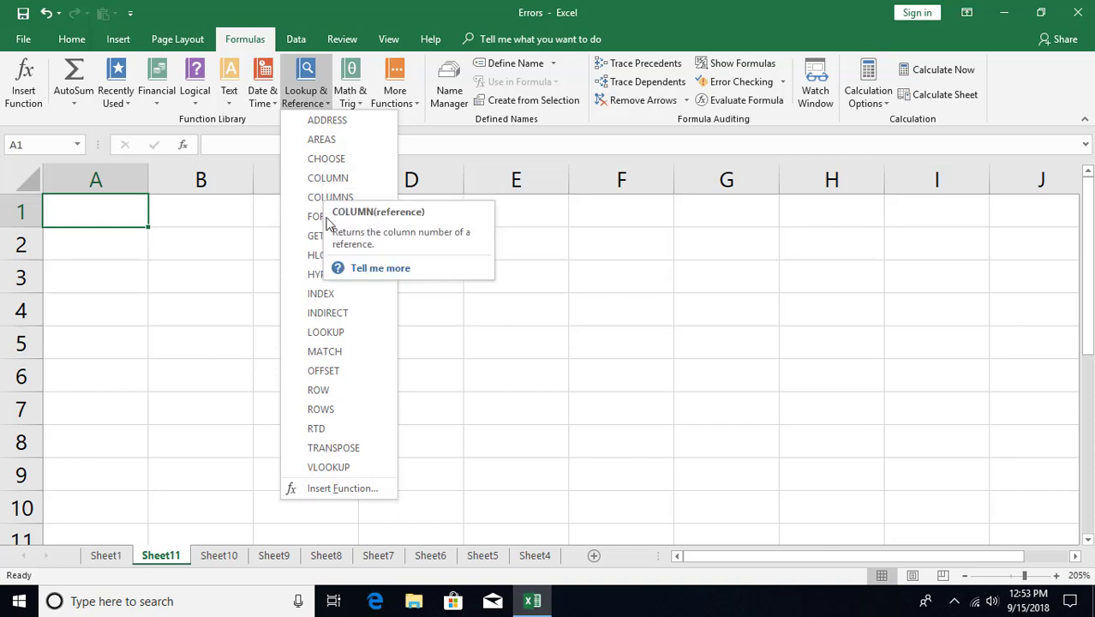
- Close the function list, select B2 on Sheet11, and return to Sheet1's error list
left_click(75, 41)
left_click(188, 252)
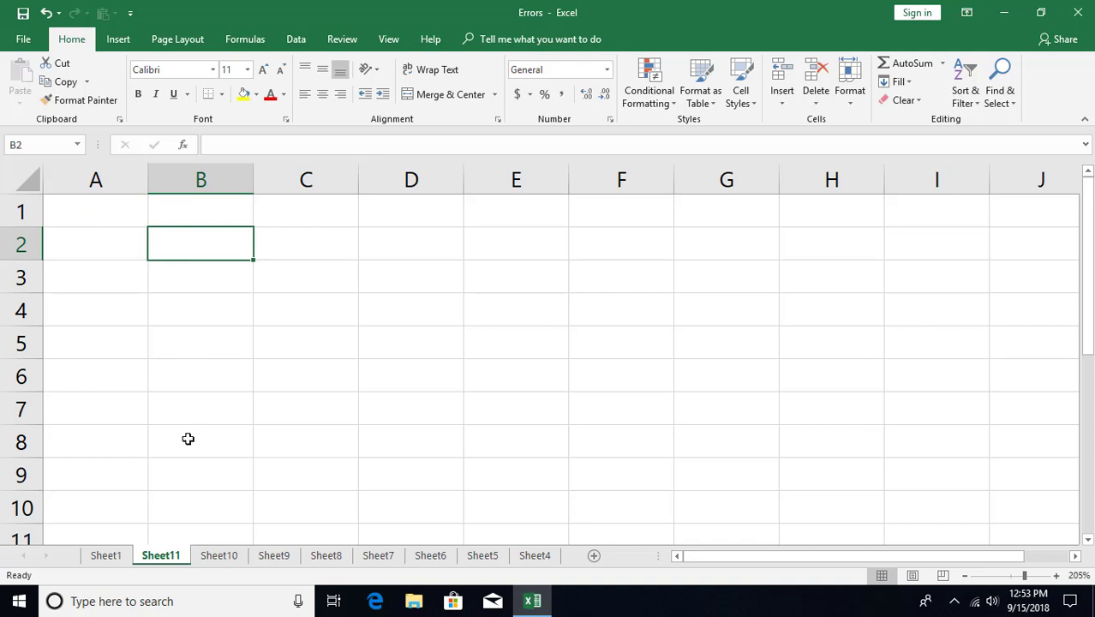
left_click(105, 555)
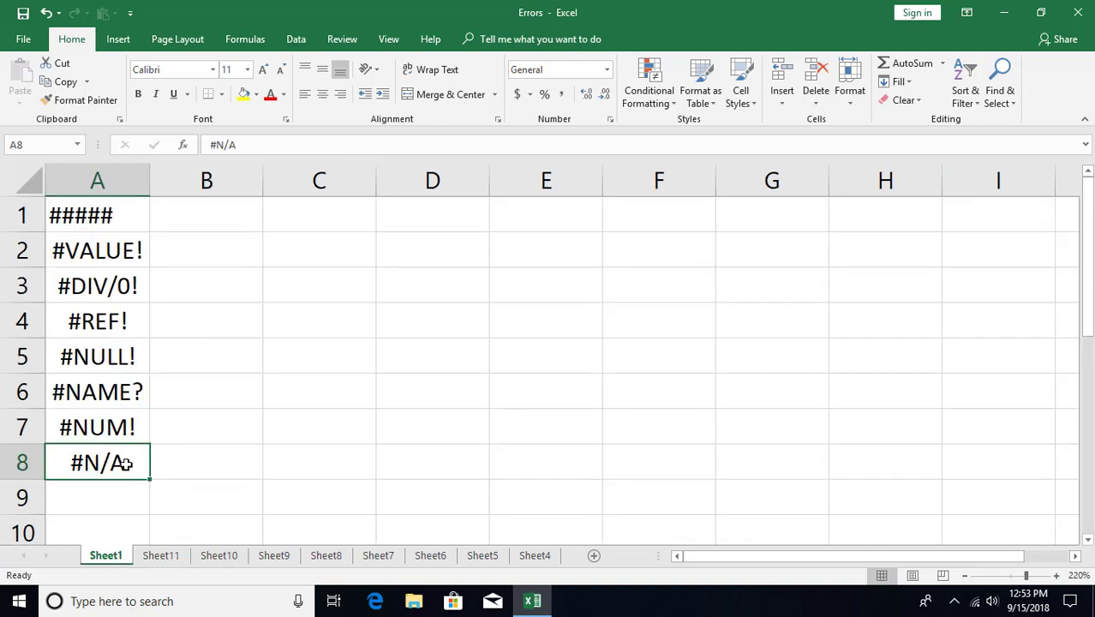
- Enter '#N/A' into cell B2 of Sheet11, then return to the Sheet1 error list
left_click(159, 555)
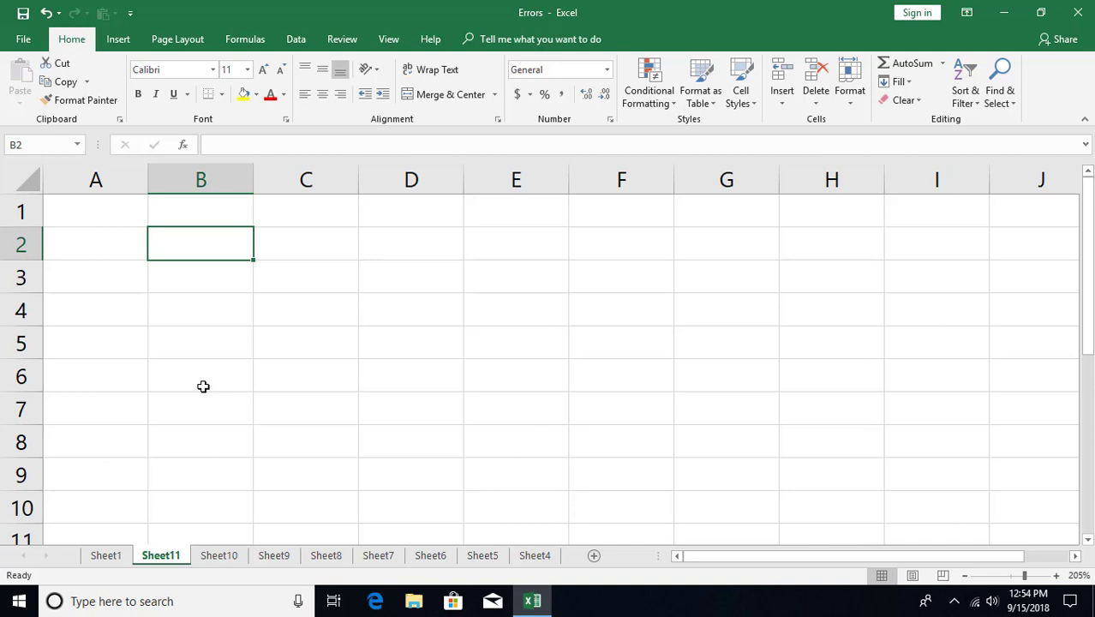
type("#N/A")
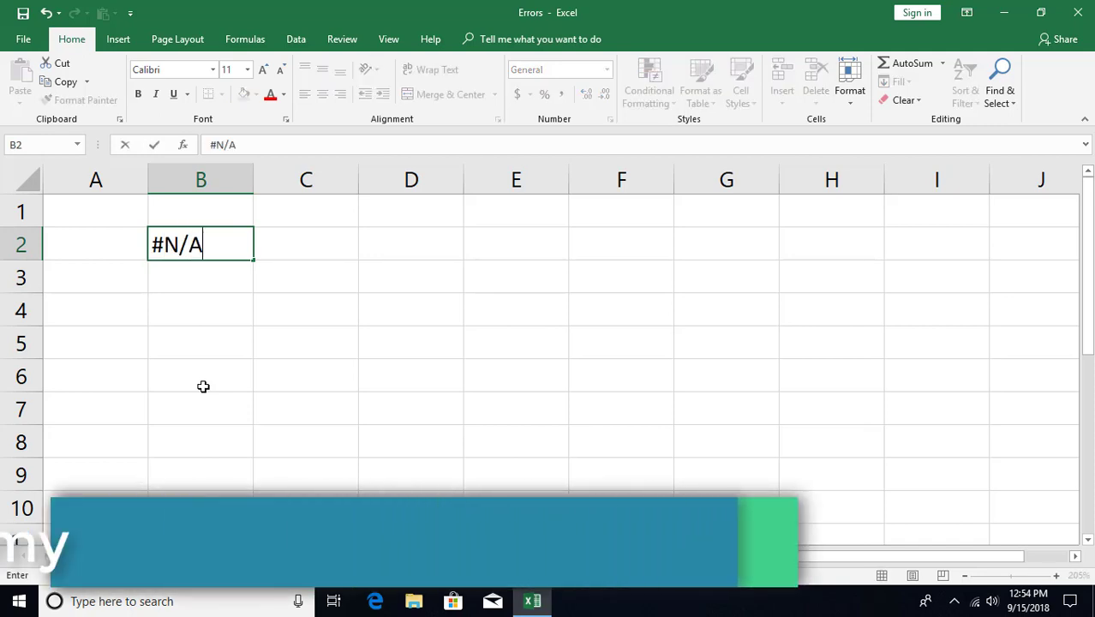
key("Return")
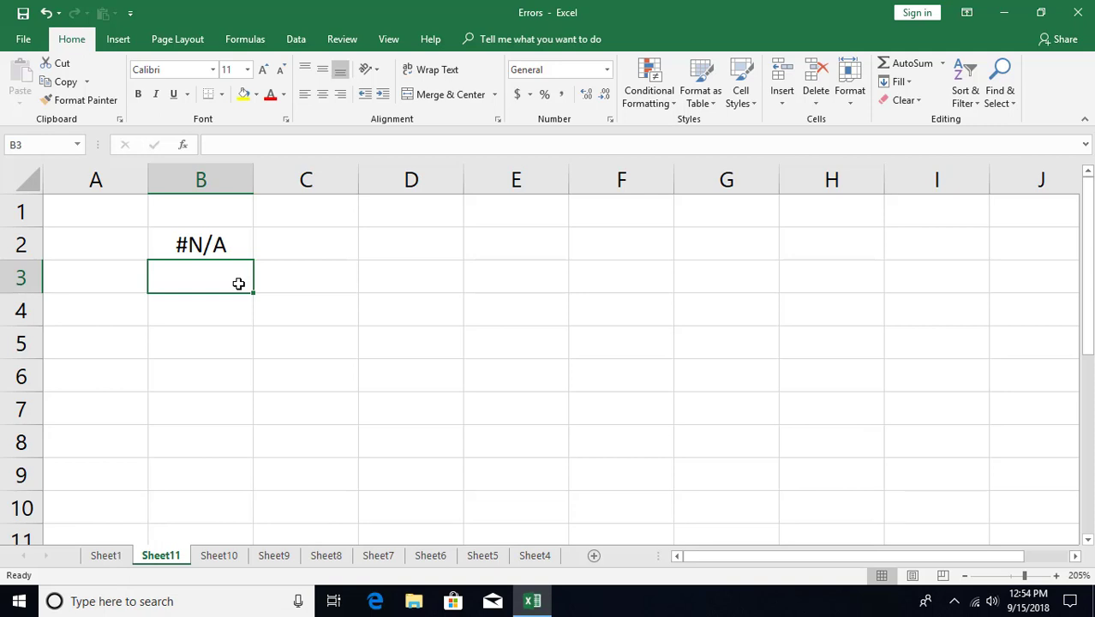
left_click(103, 555)
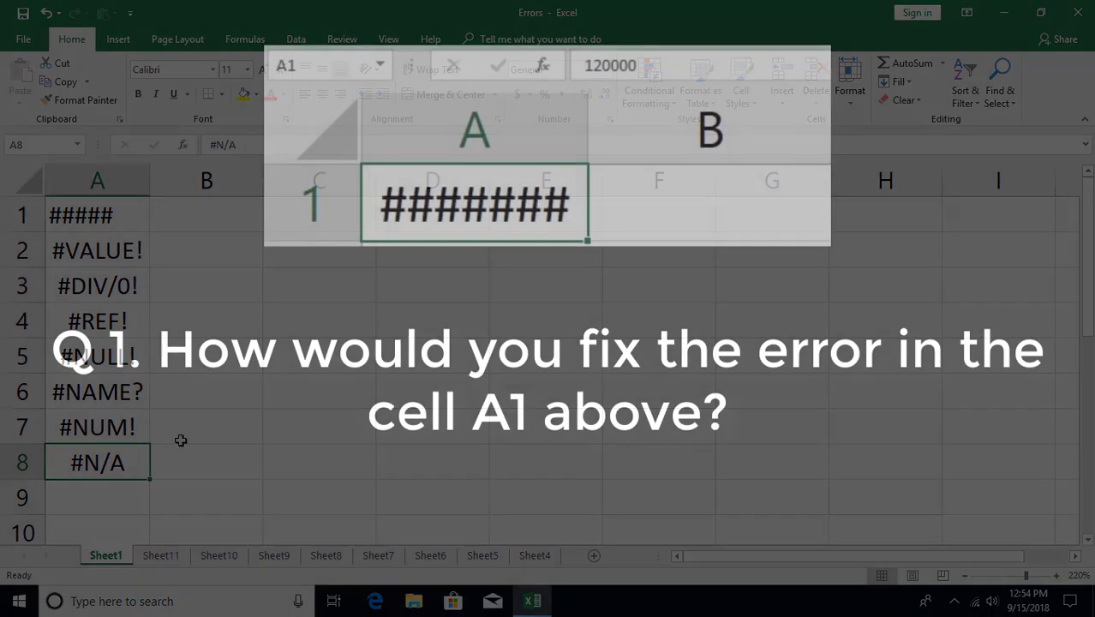